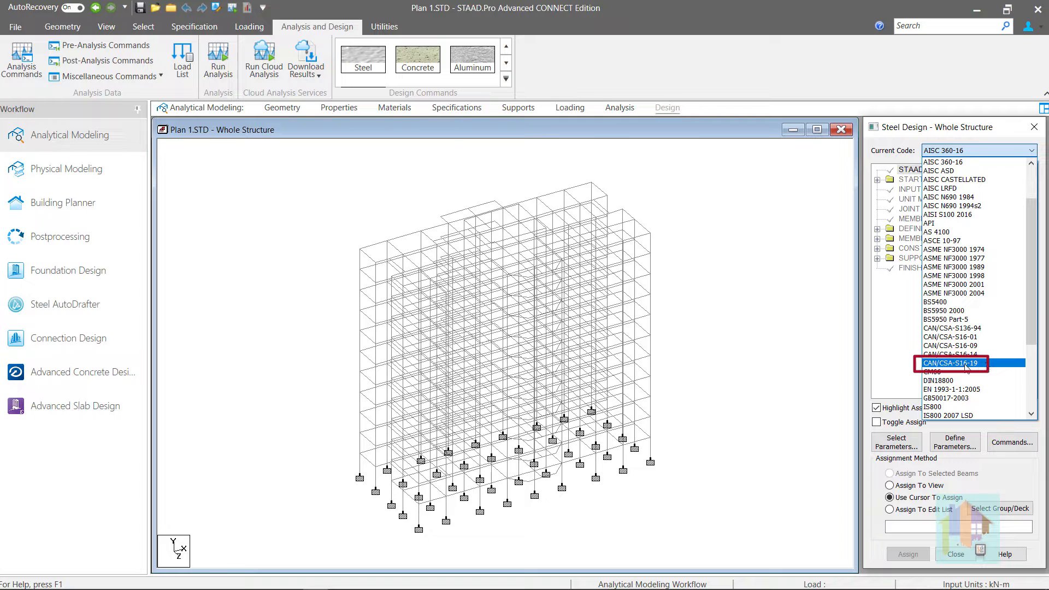
- Generate IS 875 (Part 3) : 2015 wind load cases for the rectangular clad building using the Wind Load Generator's automatic member assignment
left_click(831, 368)
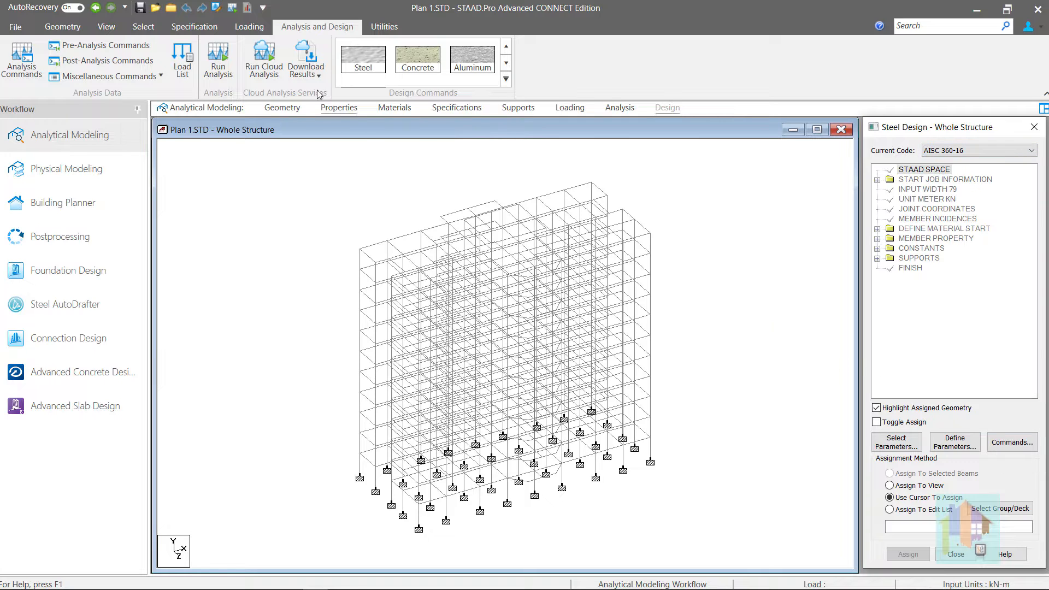
left_click(251, 27)
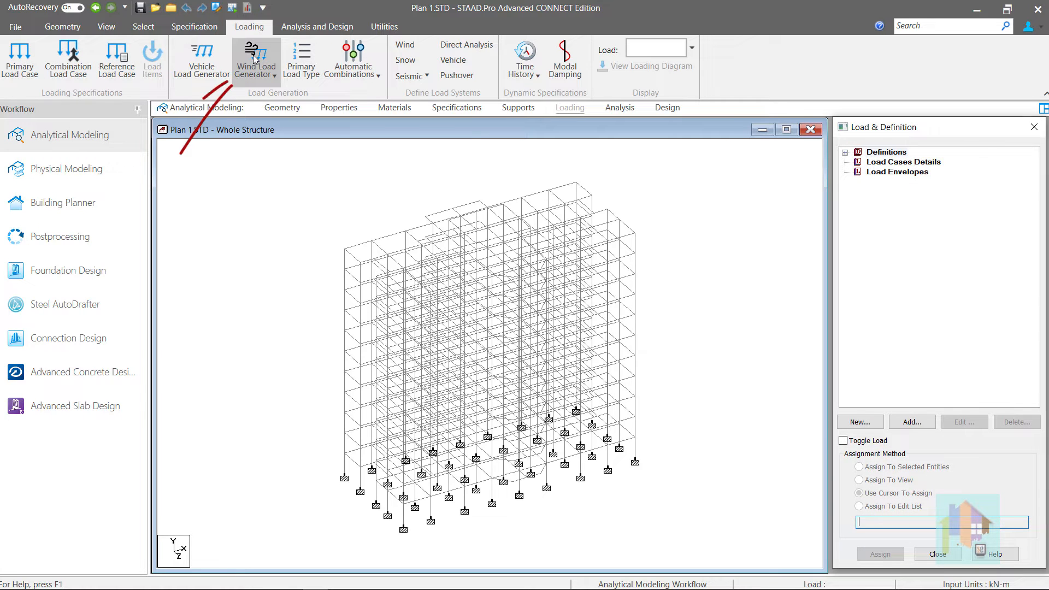
left_click(254, 55)
left_click(276, 98)
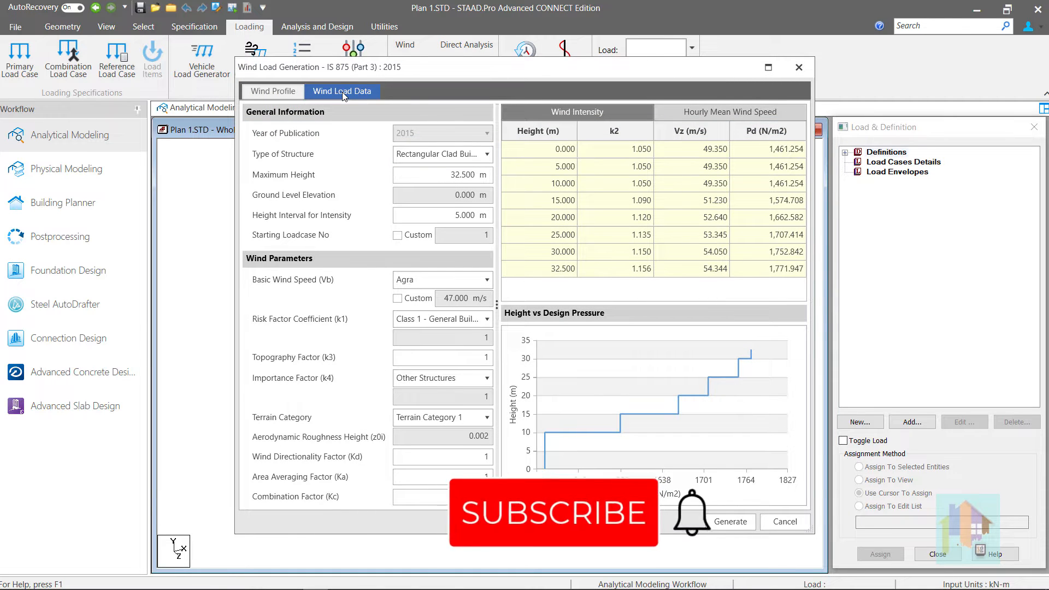
left_click(345, 93)
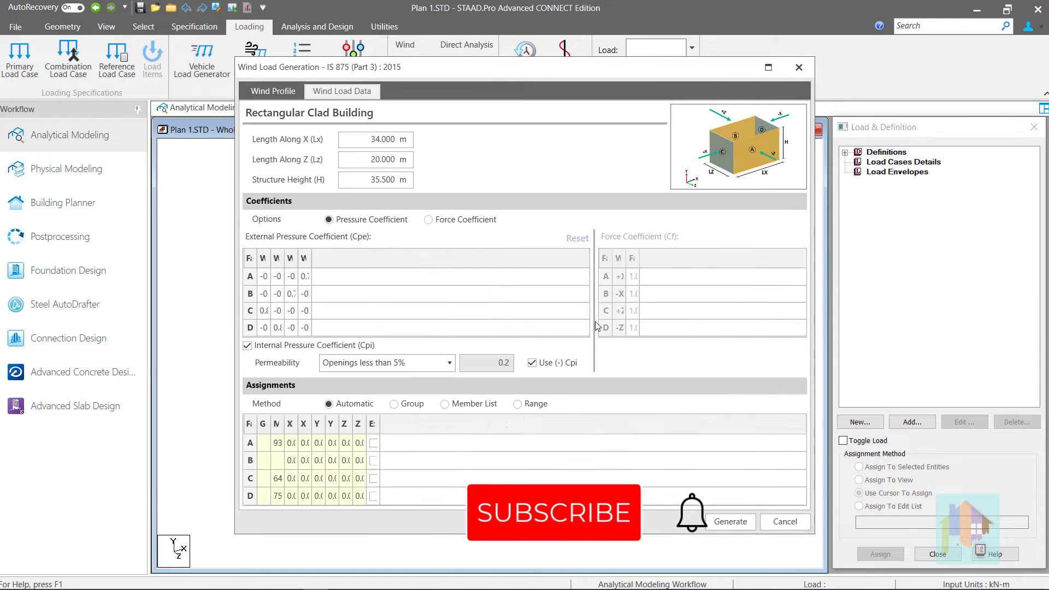
left_click(729, 521)
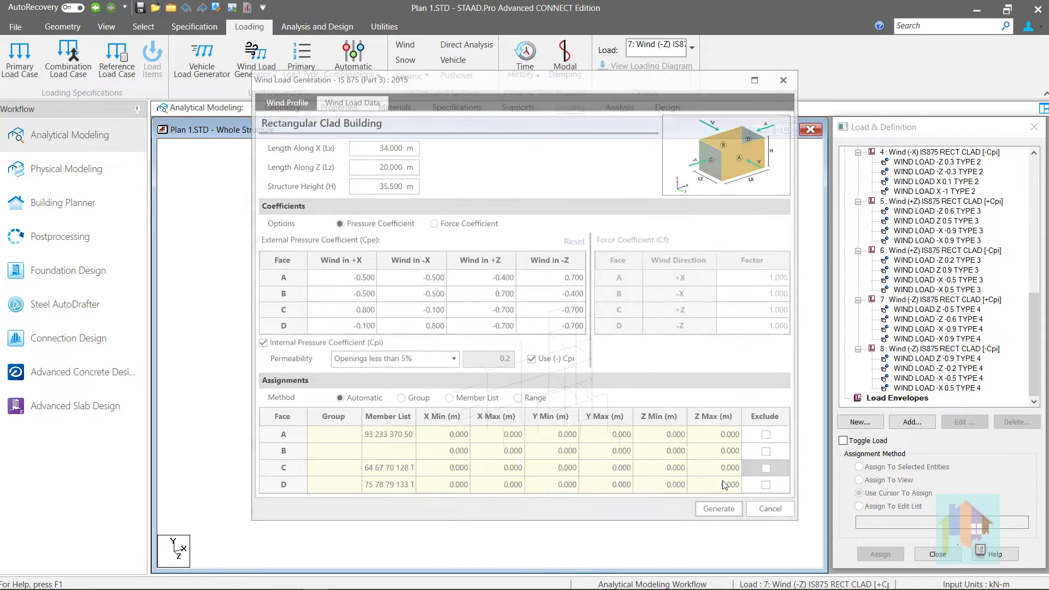
- Display the WIND LOAD Z -0.5 TYPE 4 item of load case 7 on the structure, then collapse the load list and clear the selection
left_click(927, 309)
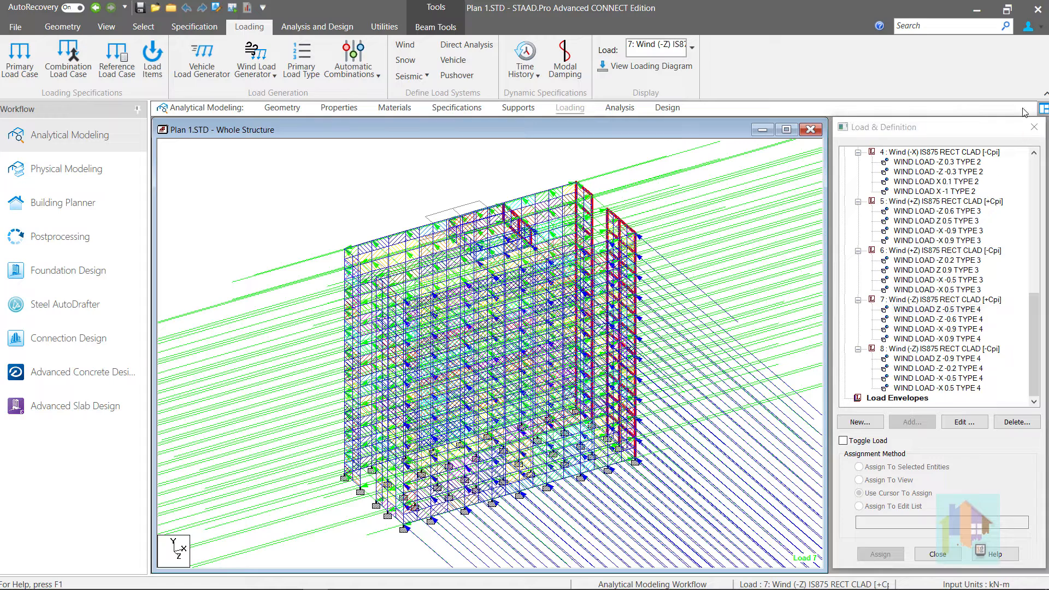
left_click(1039, 121)
left_click(846, 162)
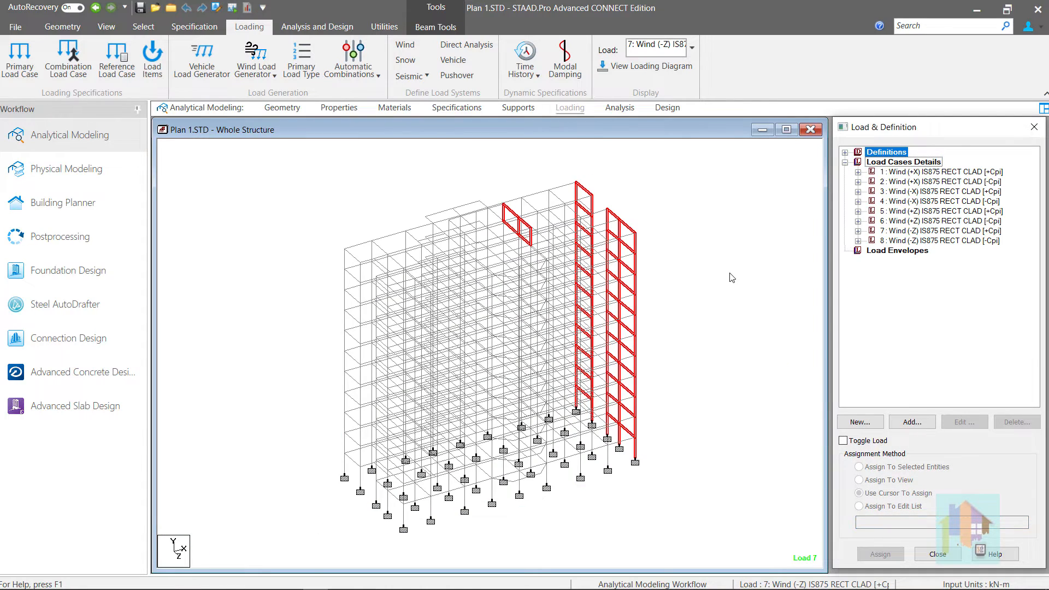
left_click(730, 272)
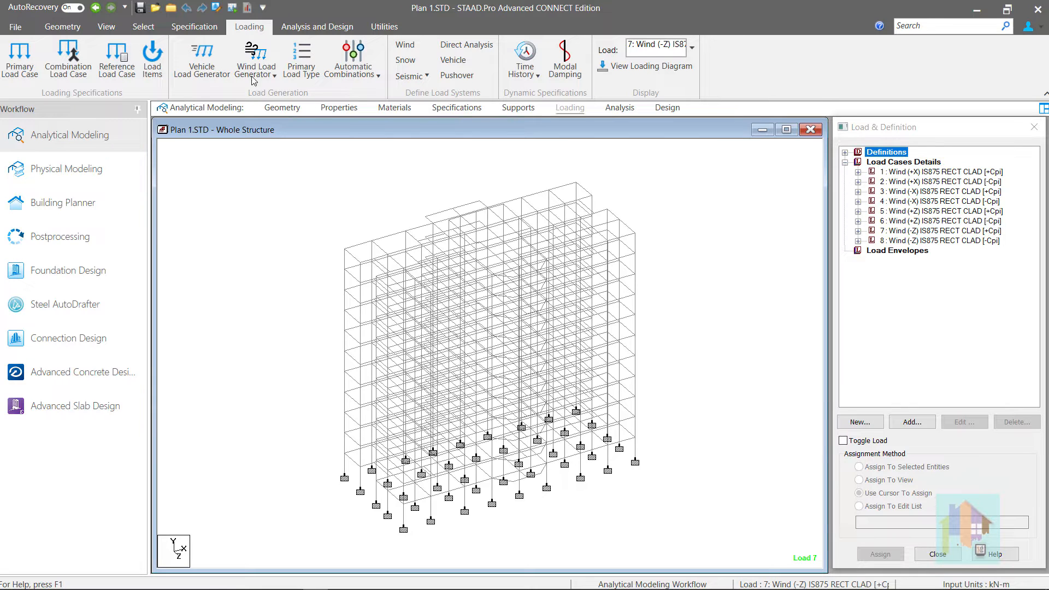
- Check the installed program version in the About STAAD.Pro information and close it
left_click(20, 28)
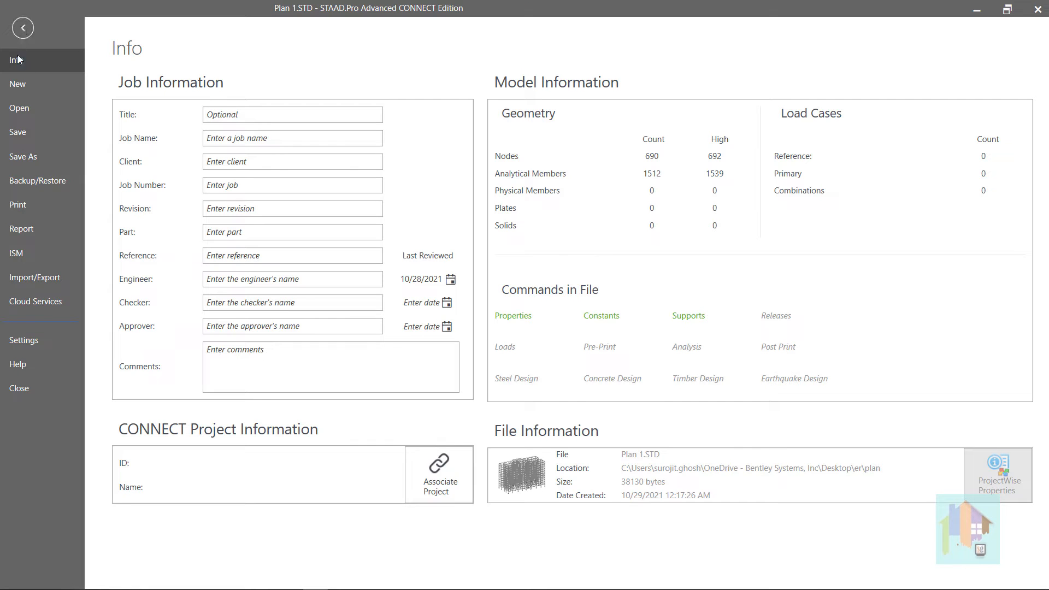
left_click(26, 365)
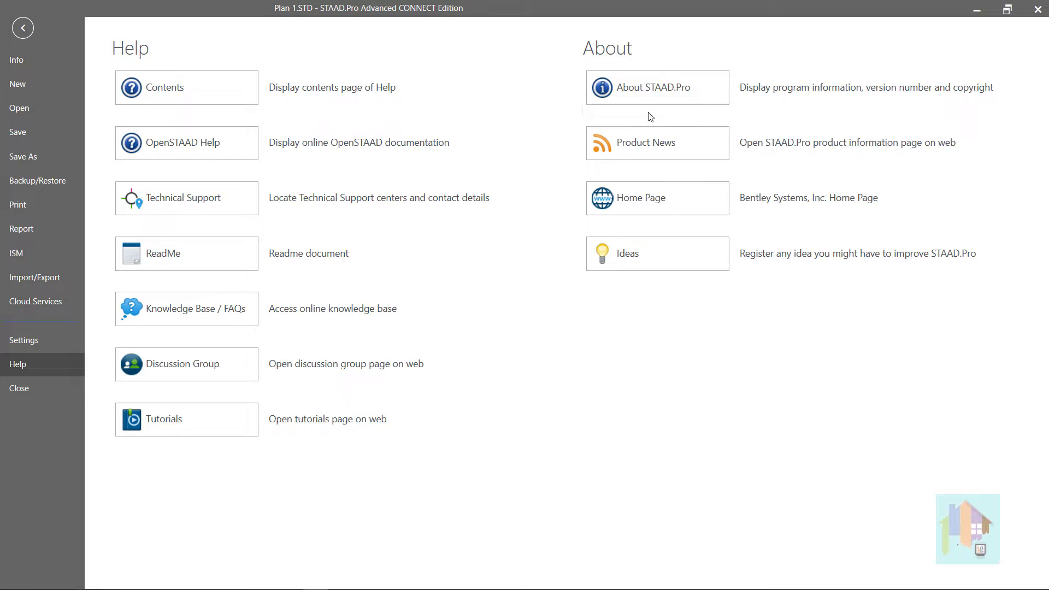
left_click(655, 90)
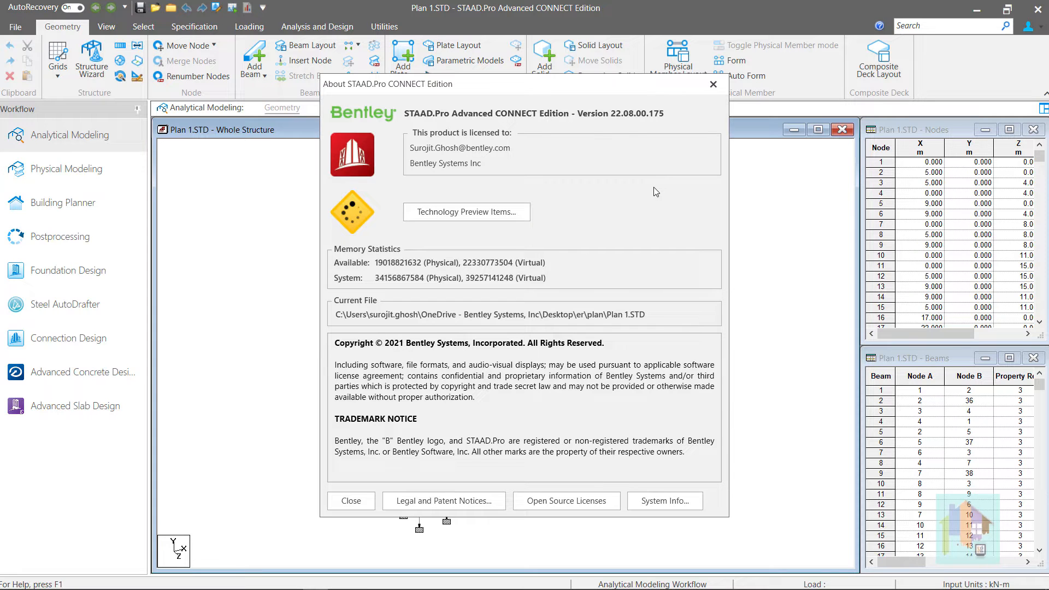
left_click(345, 494)
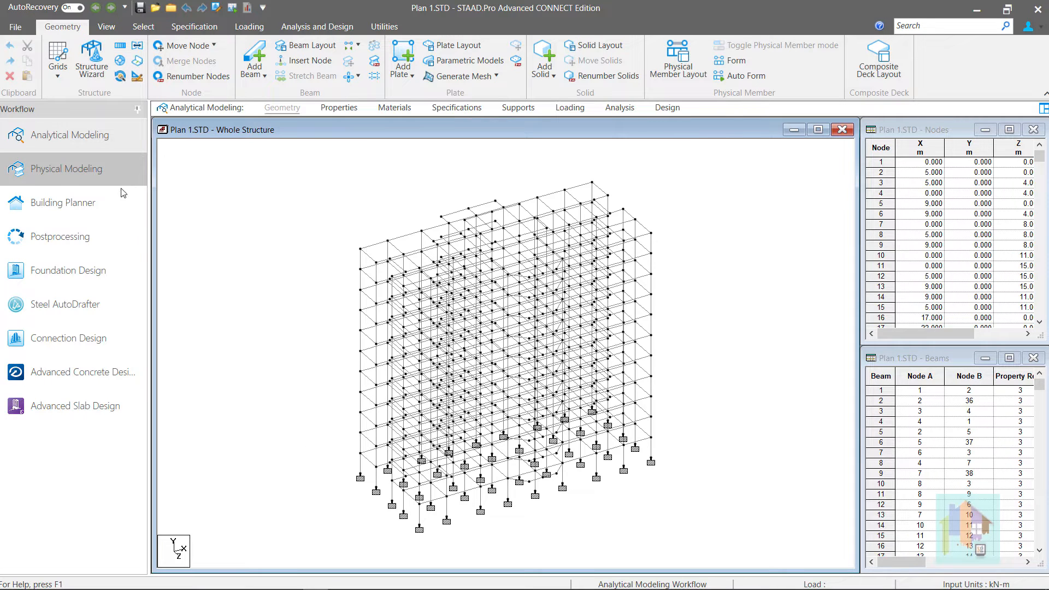
- In the Steel AutoDrafter workflow, draw a plan at Y = 3000 with scale 1 : 100 and full sections
left_click(113, 306)
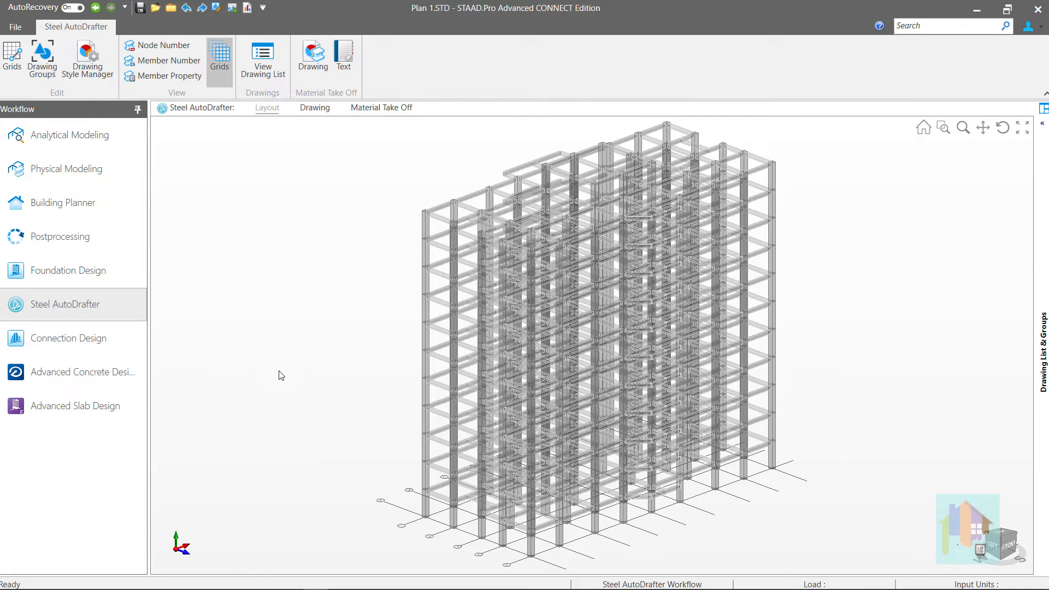
right_click(402, 410)
left_click(382, 400)
left_click_drag(383, 401, 372, 379)
left_click(422, 454)
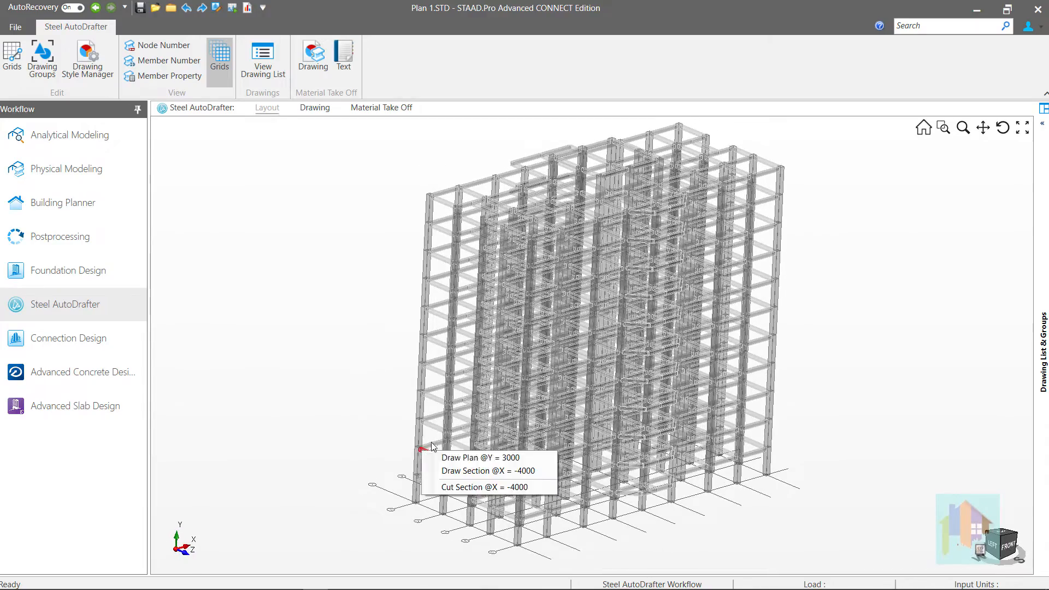
left_click(451, 458)
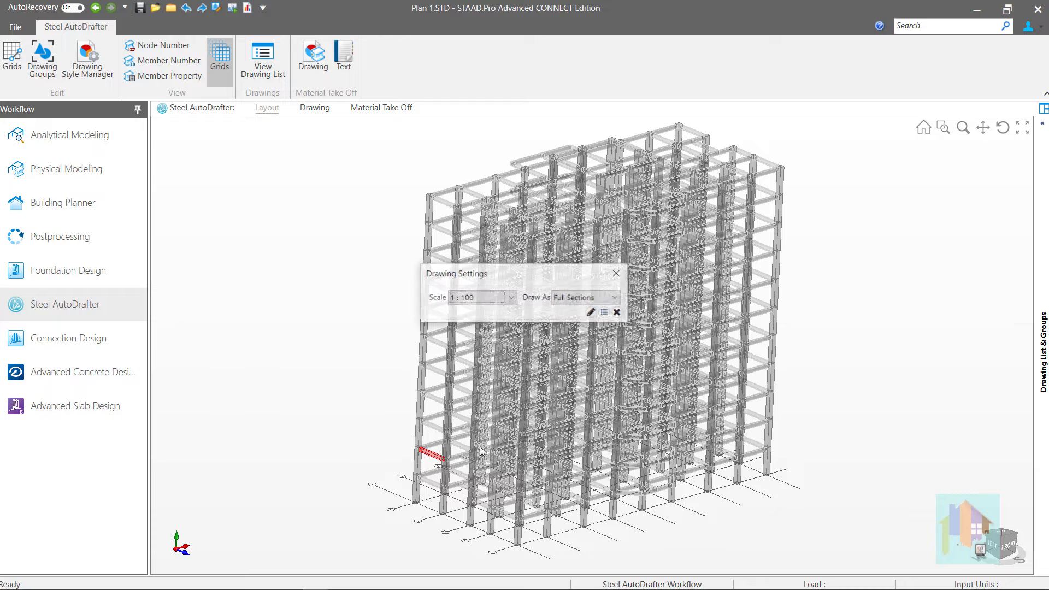
left_click(591, 313)
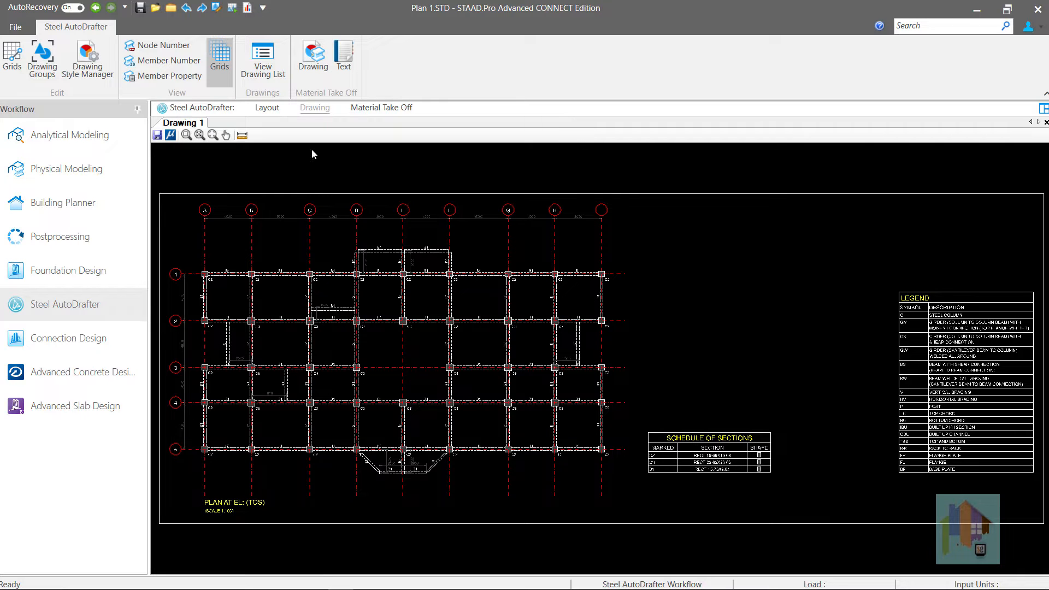
- Return to the model layout and start another drawing from a member near the base of the structure
left_click(272, 112)
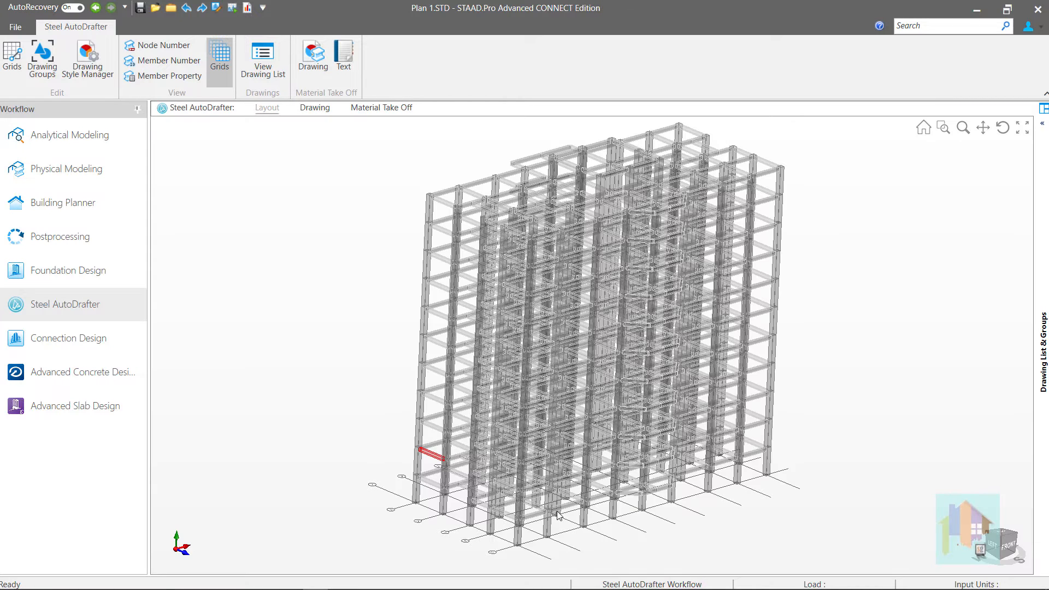
right_click(533, 515)
left_click(583, 535)
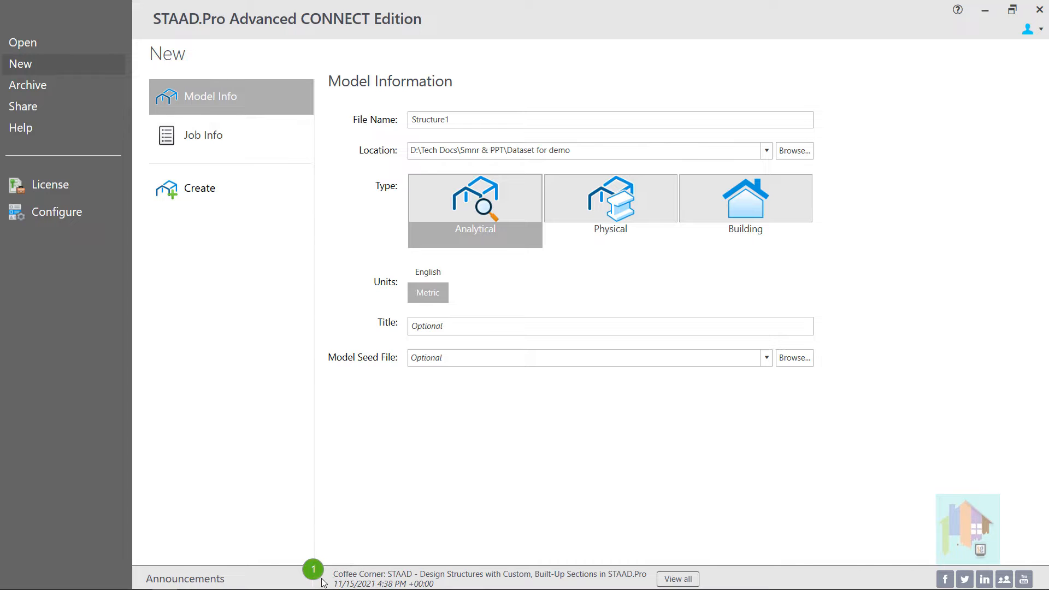
- Open the V22 Update 8 release item in the STAAD news and announcements and examine the new developments in its linked release post
left_click(361, 578)
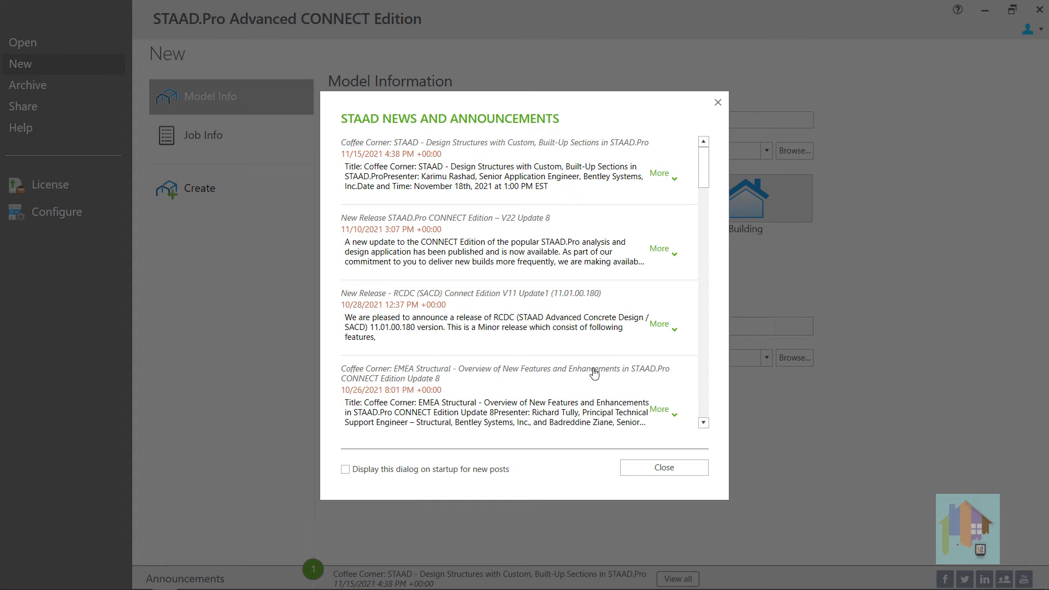
left_click(677, 256)
scroll(588, 290, "down", 4)
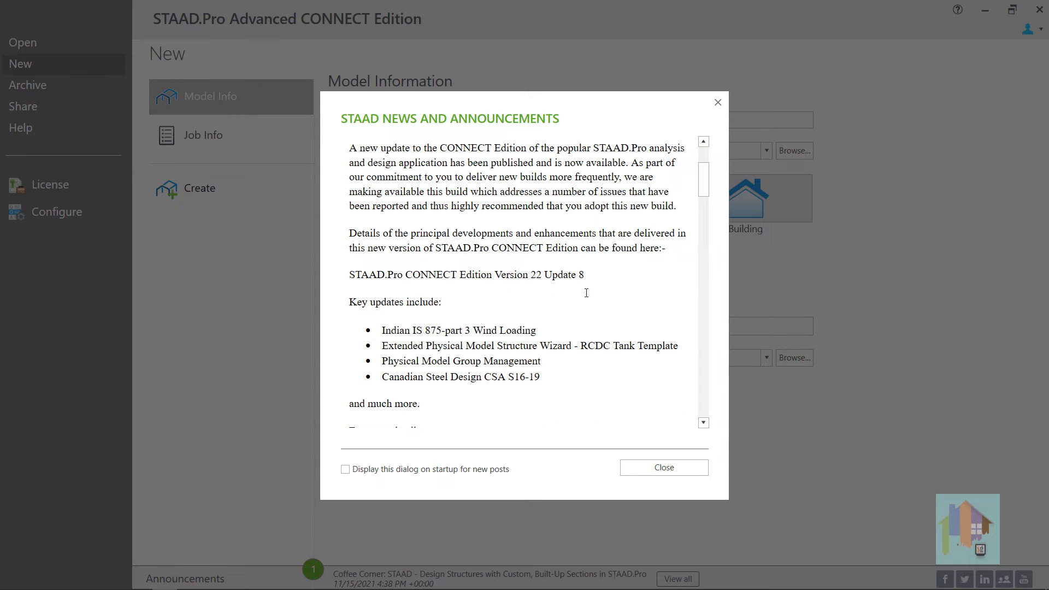
scroll(586, 293, "down", 4)
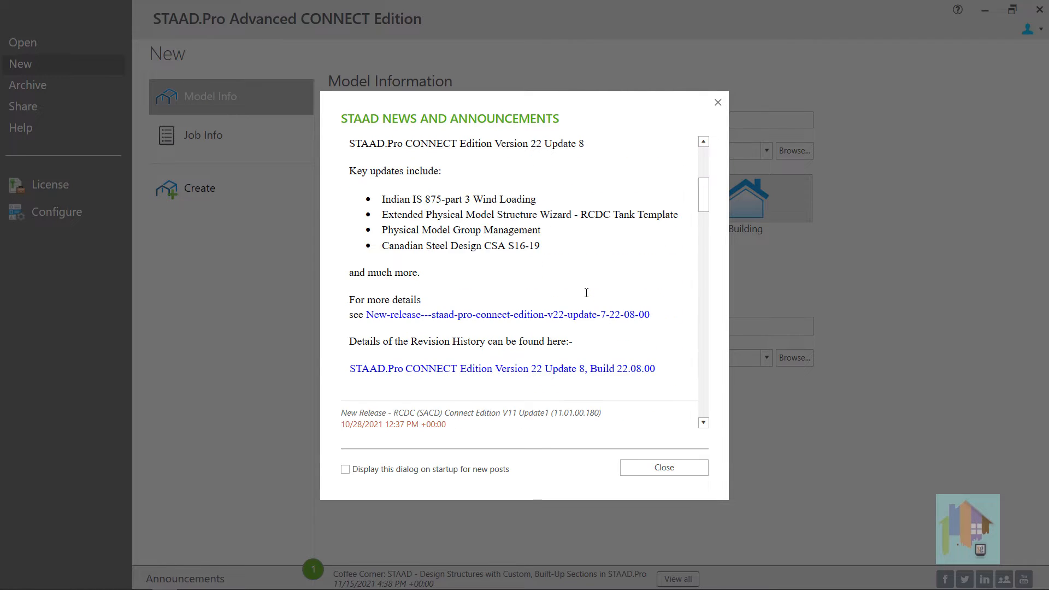
left_click(563, 315, "ctrl")
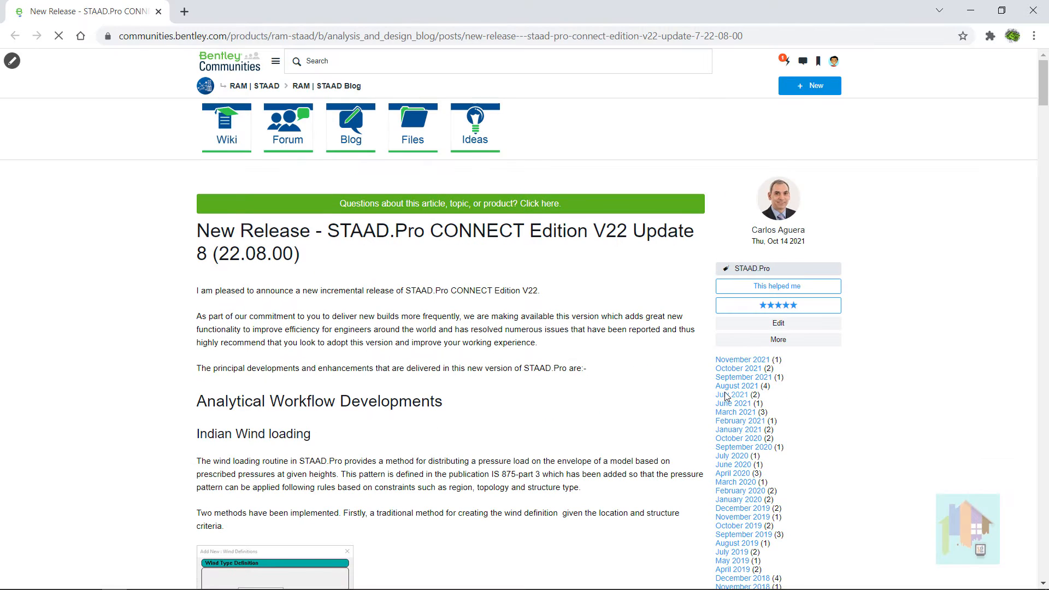
scroll(717, 400, "down", 5)
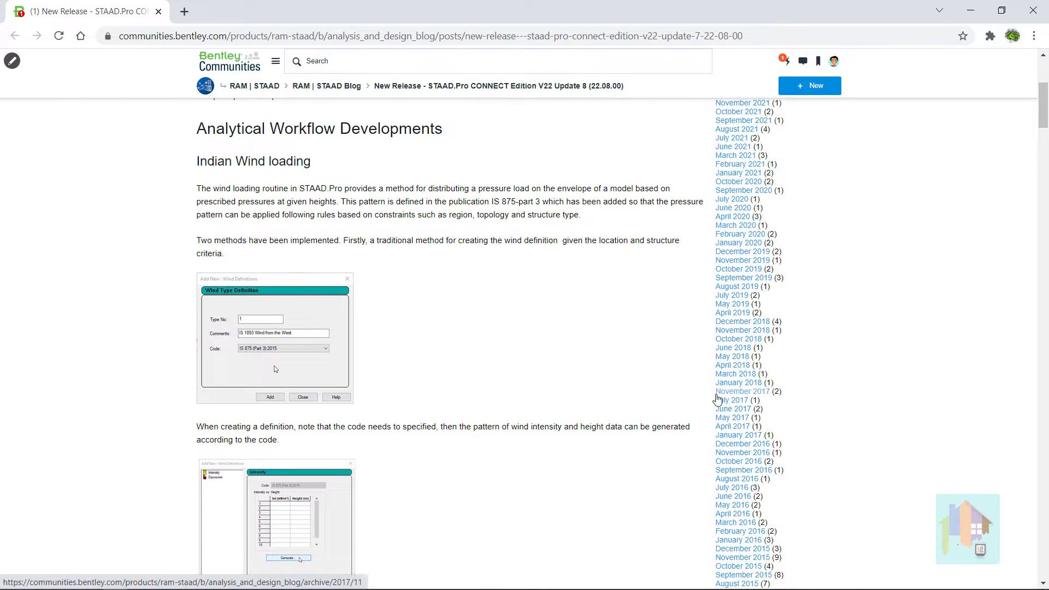
scroll(718, 400, "down", 6)
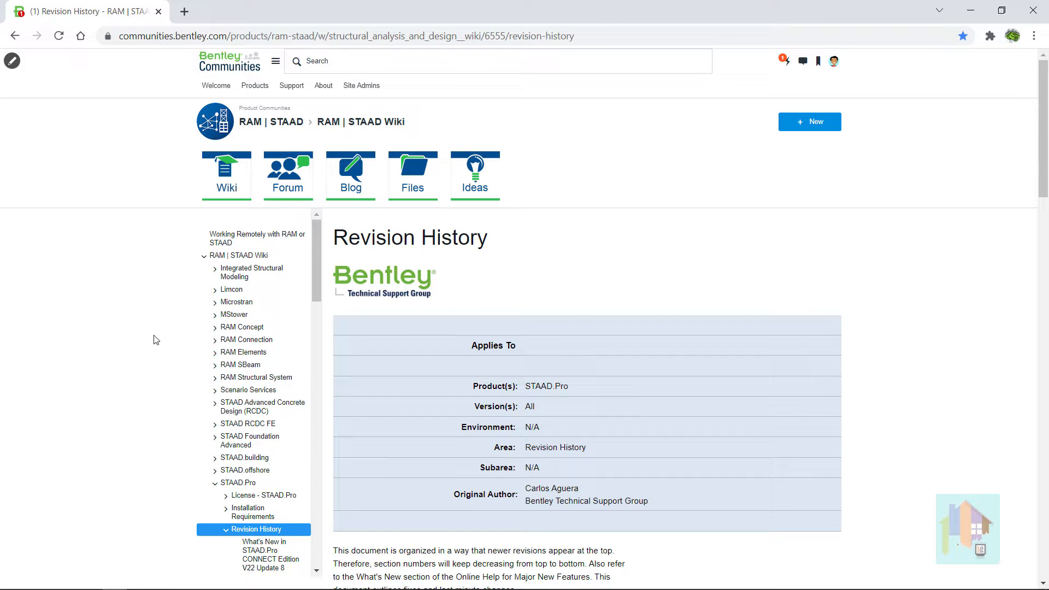
- Open the CE V22 Update 8 page from the Revision History and examine its publishing notes down to the IS875 wind loading entries
scroll(153, 340, "down", 8)
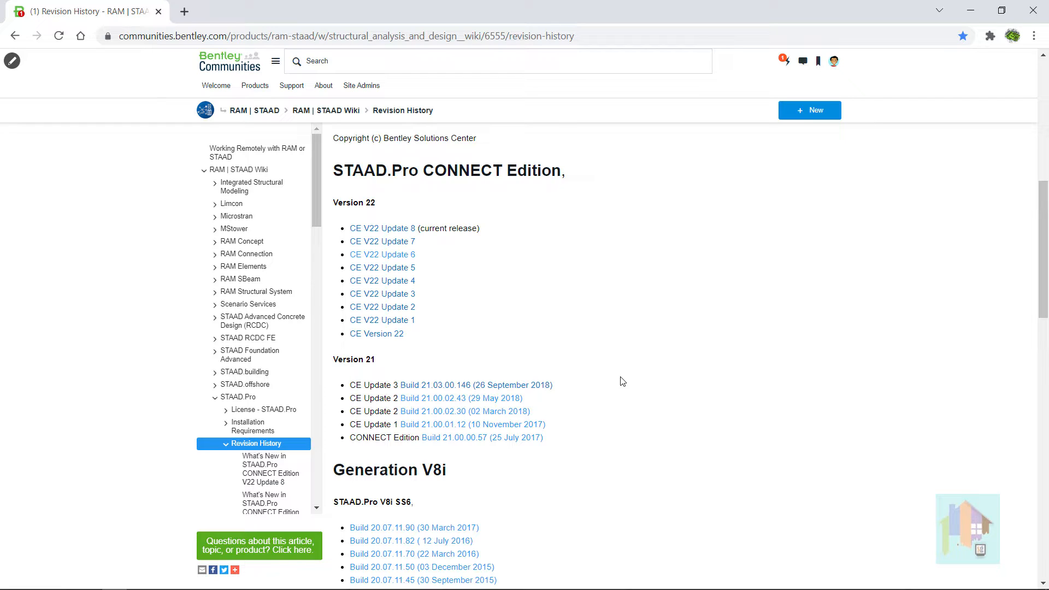
left_click(395, 232)
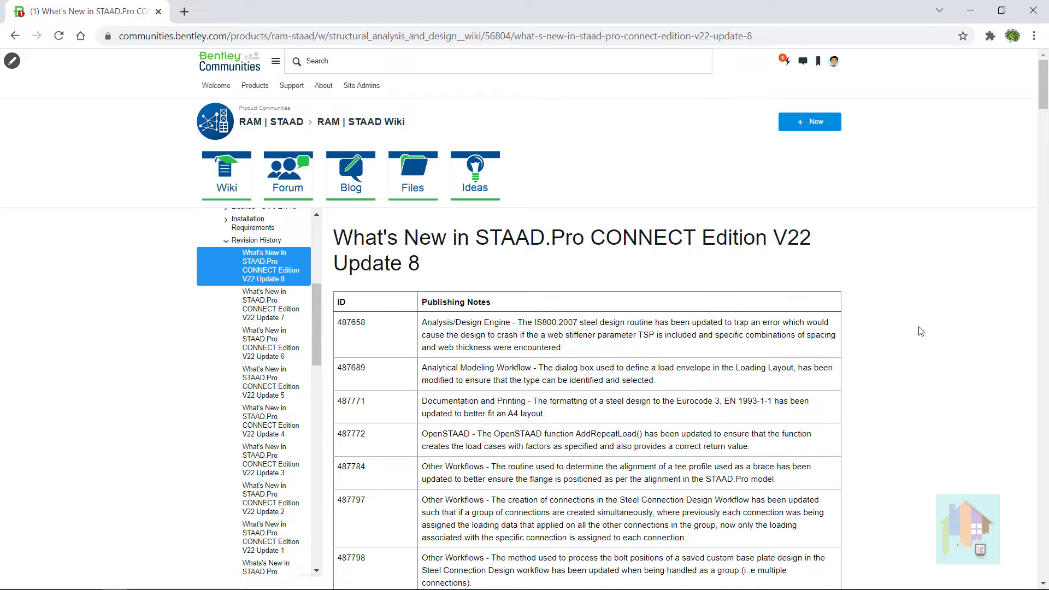
scroll(950, 336, "down", 3)
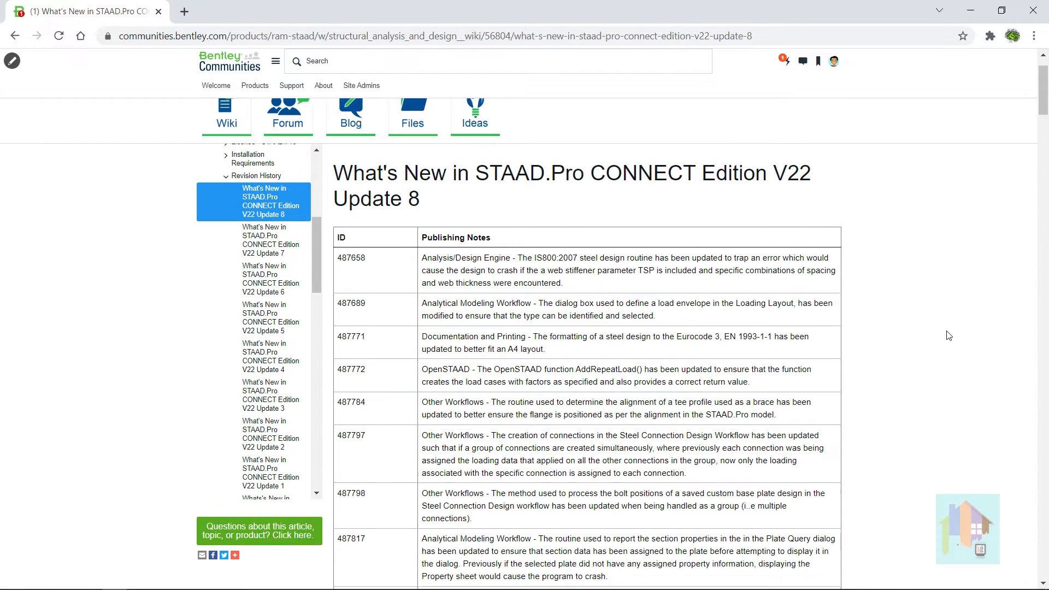
scroll(949, 335, "down", 4)
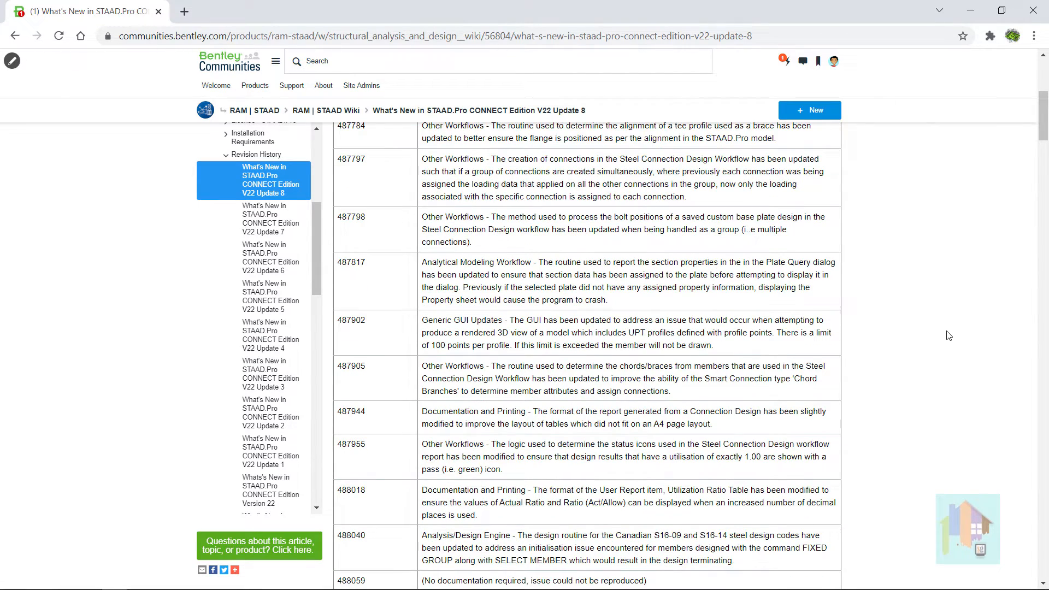
scroll(950, 335, "down", 8)
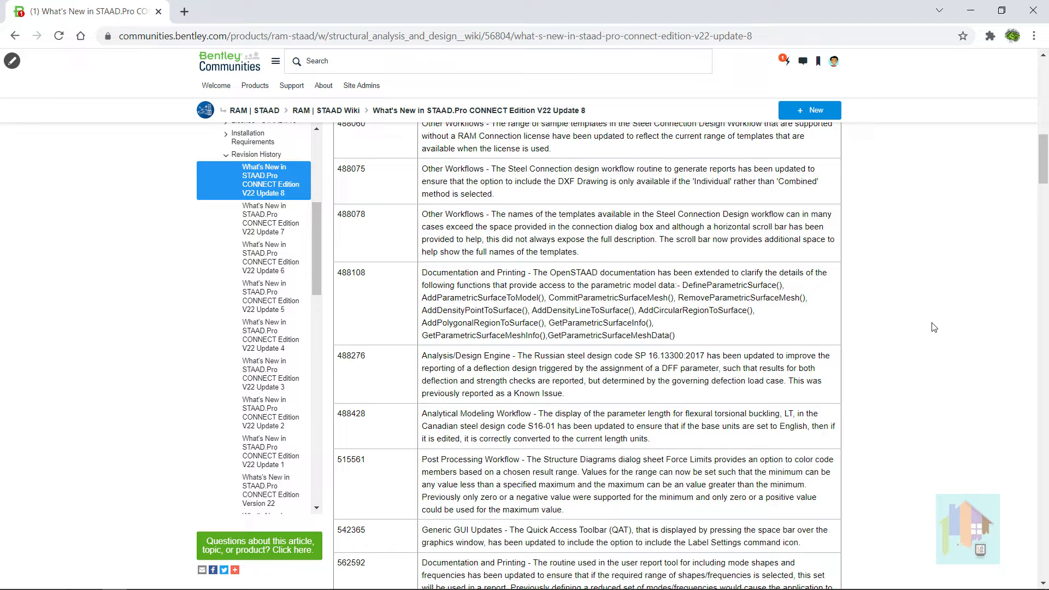
scroll(934, 326, "down", 6)
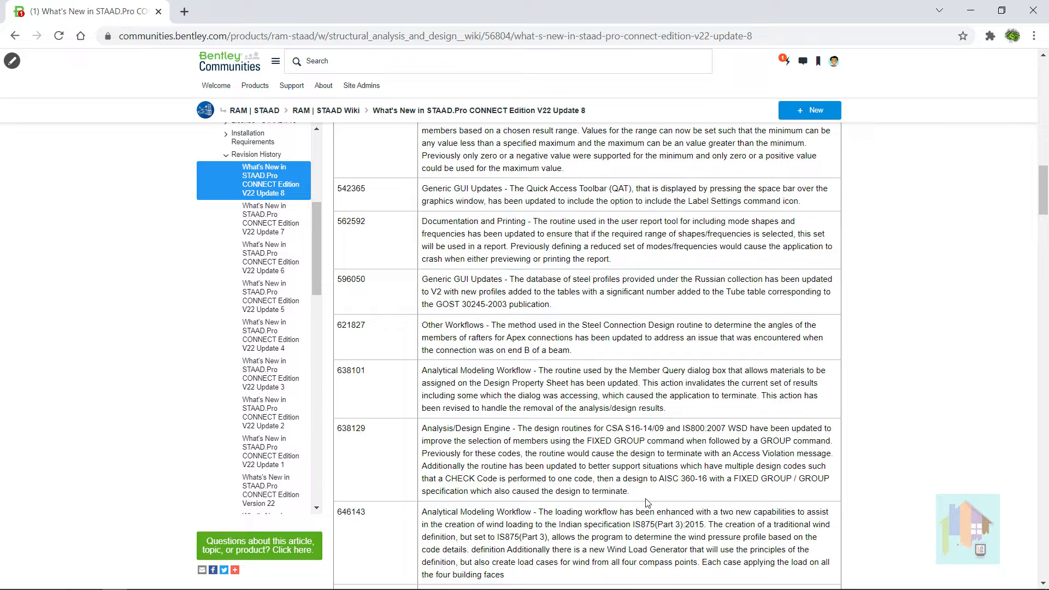
scroll(647, 502, "down", 3)
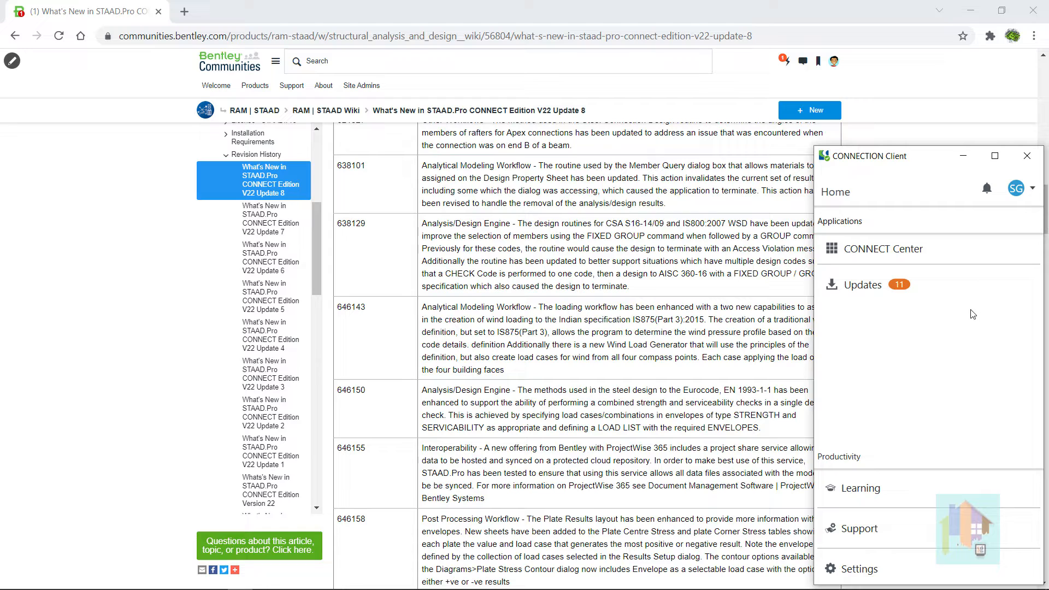
- Switch to CONNECTION Client, open the recommended updates and try to install the selected CONNECTION Client (11.0.4.15) update
left_click(877, 291)
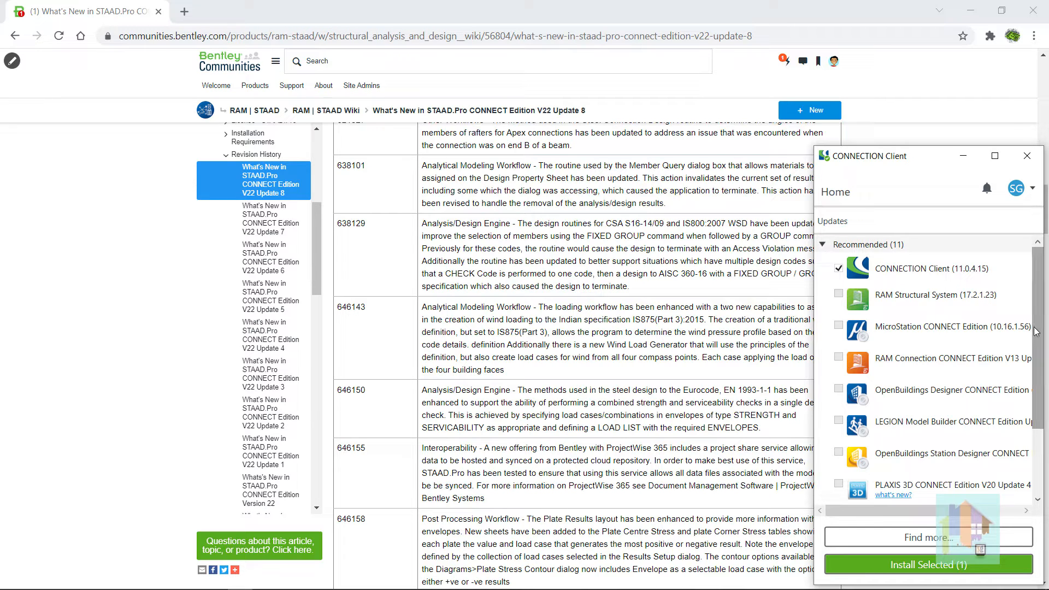
left_click_drag(1037, 332, 1037, 340)
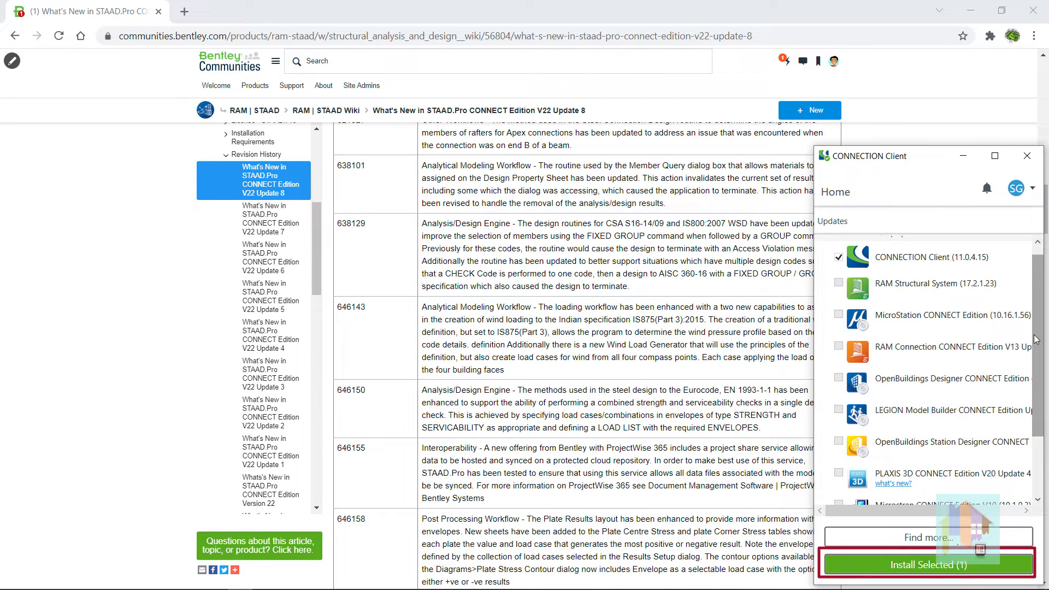
left_click(932, 566)
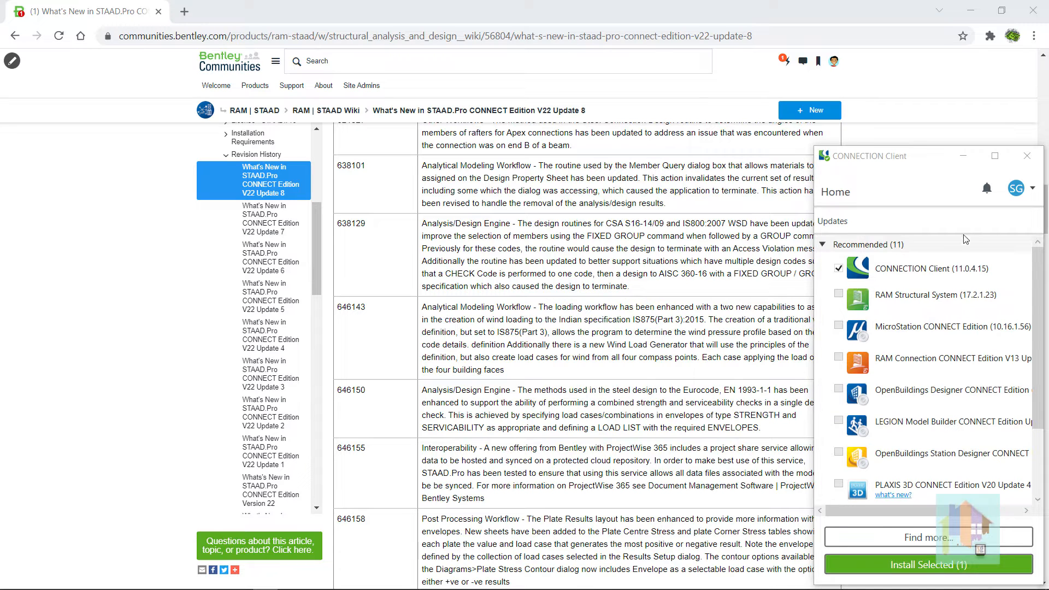
- Return to the CONNECTION Client home view and open CONNECT Center in the browser
left_click(834, 195)
left_click(846, 250)
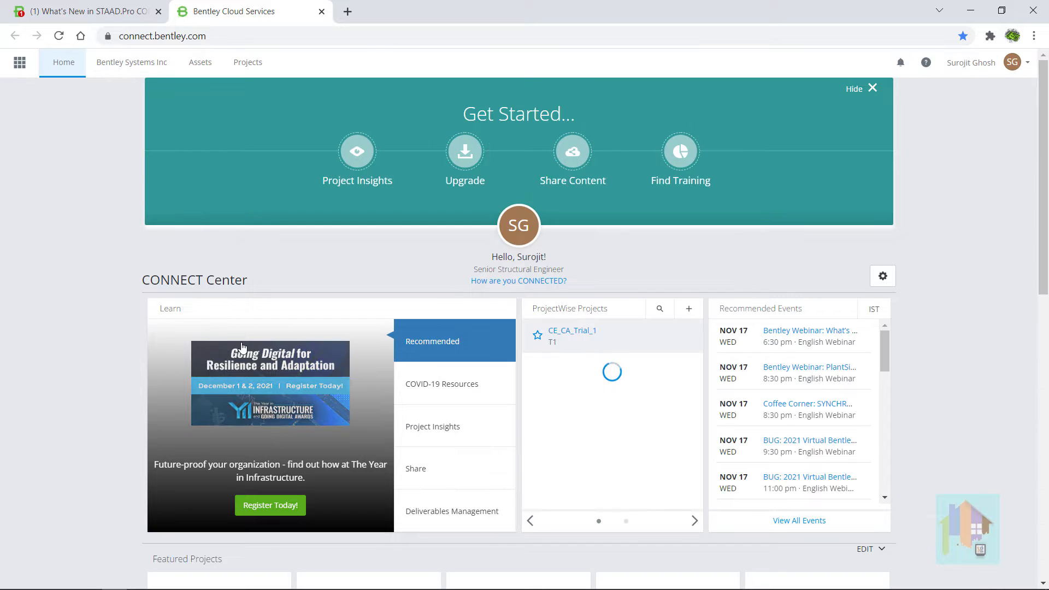
- Open the Software Downloads service from the My Services section of CONNECT Center
scroll(102, 347, "down", 10)
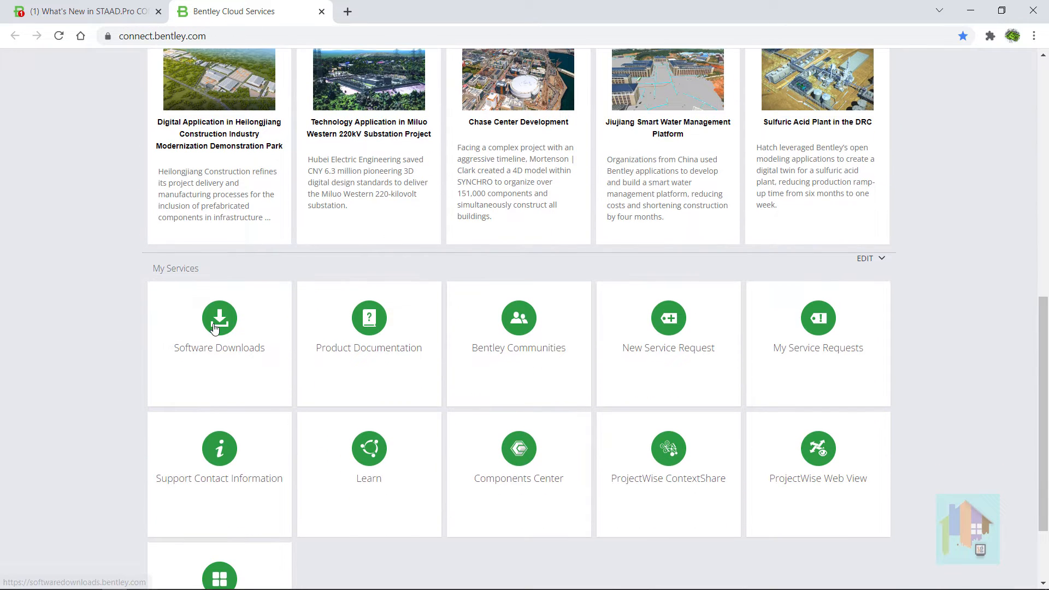
left_click(214, 327)
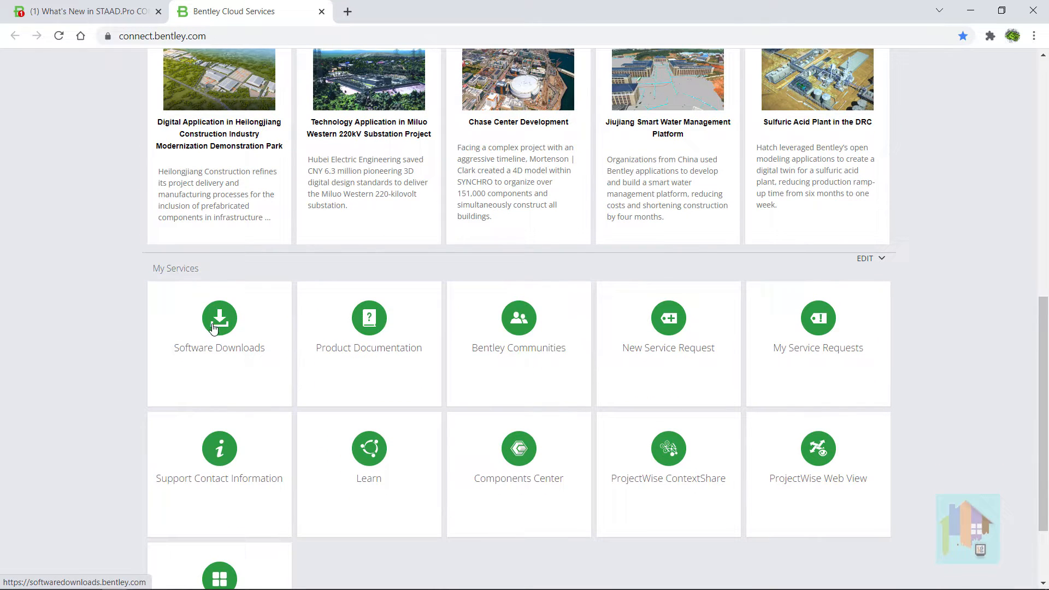
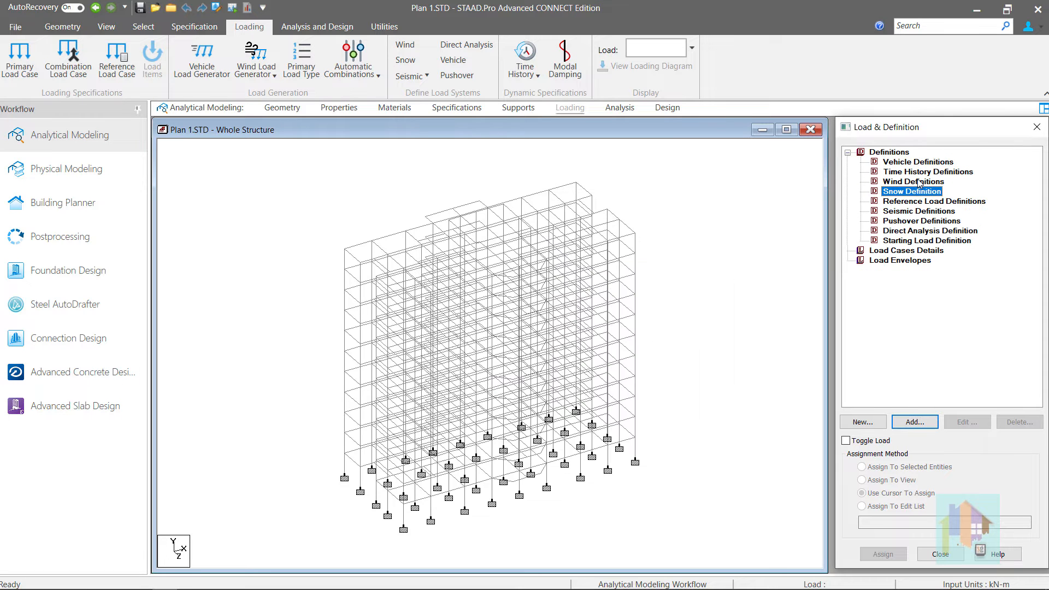
- Switch to STAAD.Pro and add wind definition type 1, WIND 1, using the IS 875 (Part 3):2015 code
left_click(920, 183)
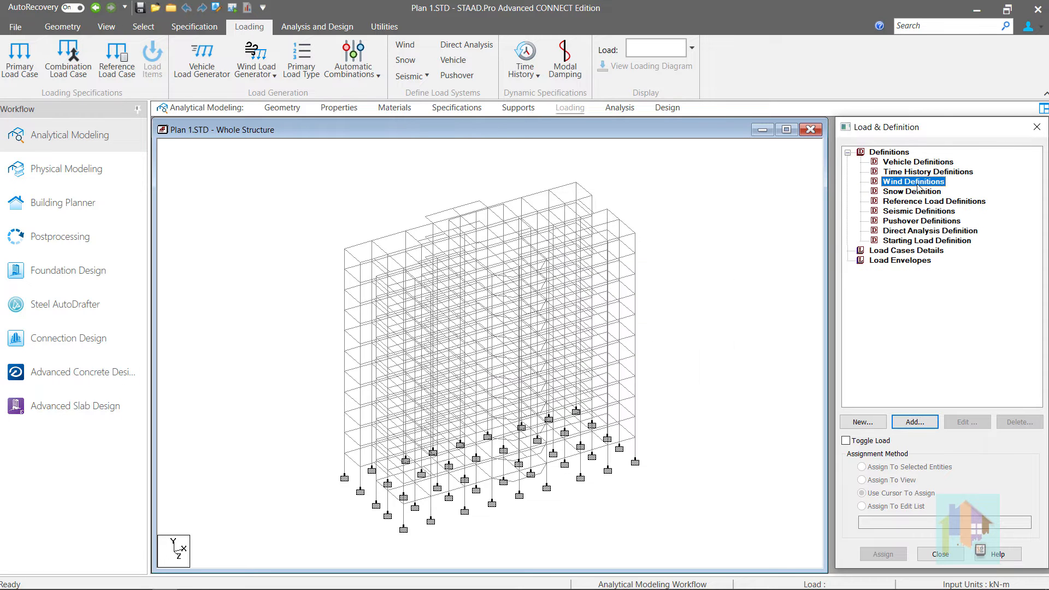
left_click(907, 419)
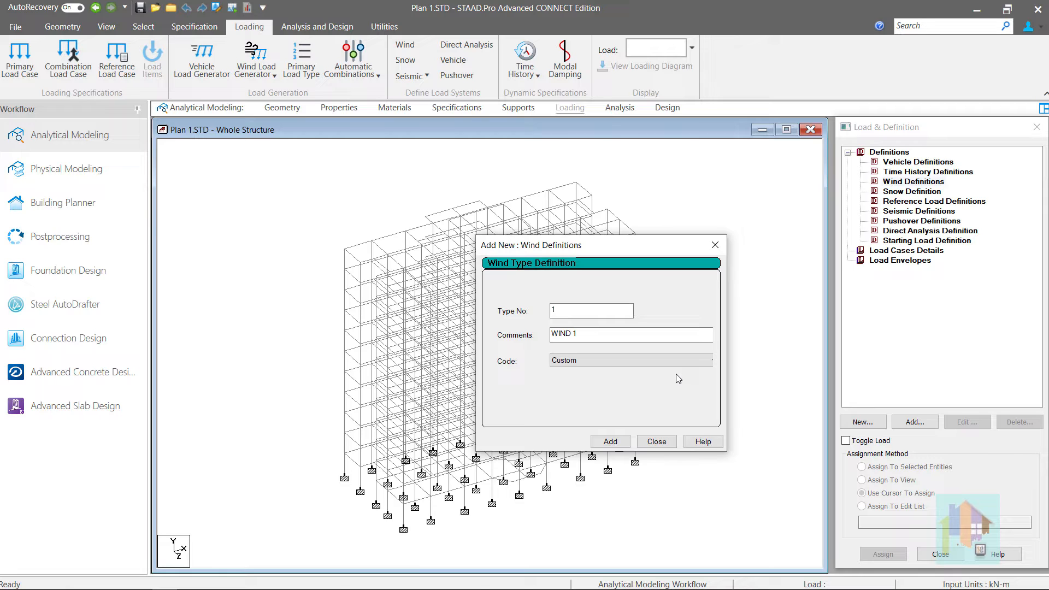
left_click(677, 361)
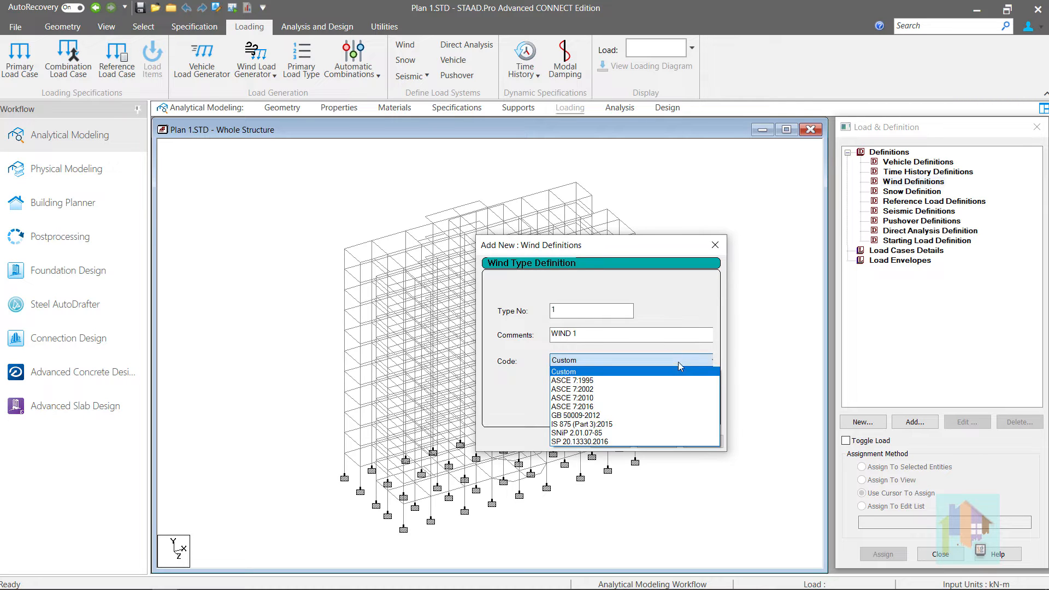
left_click(673, 425)
left_click(627, 442)
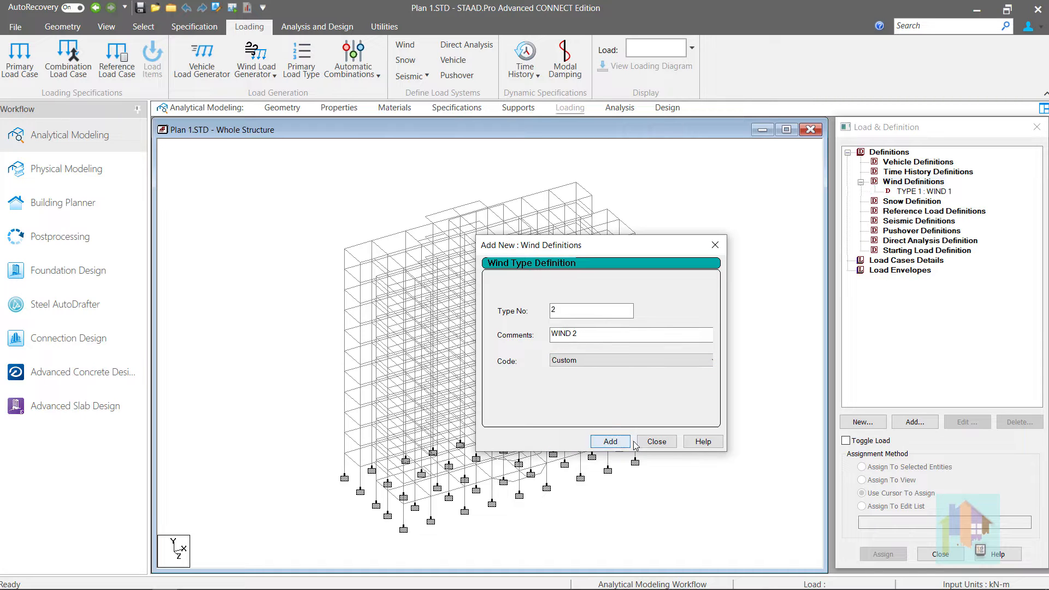
left_click(657, 442)
- Start generating an intensity table for the WIND 1 definition with the IS-875 (Part 3) wind load parameters
left_click(901, 192)
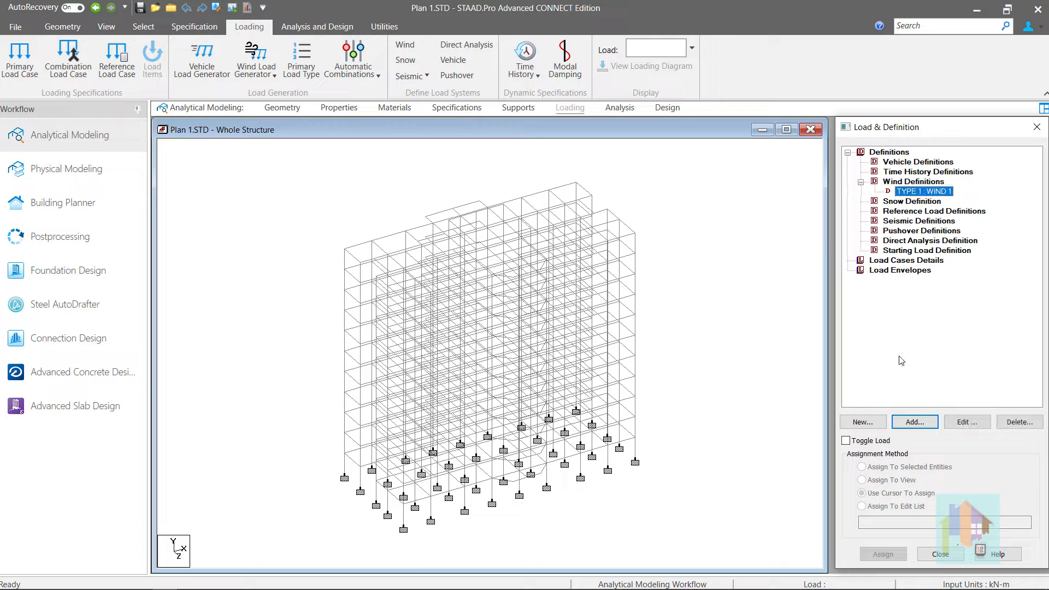
left_click(907, 425)
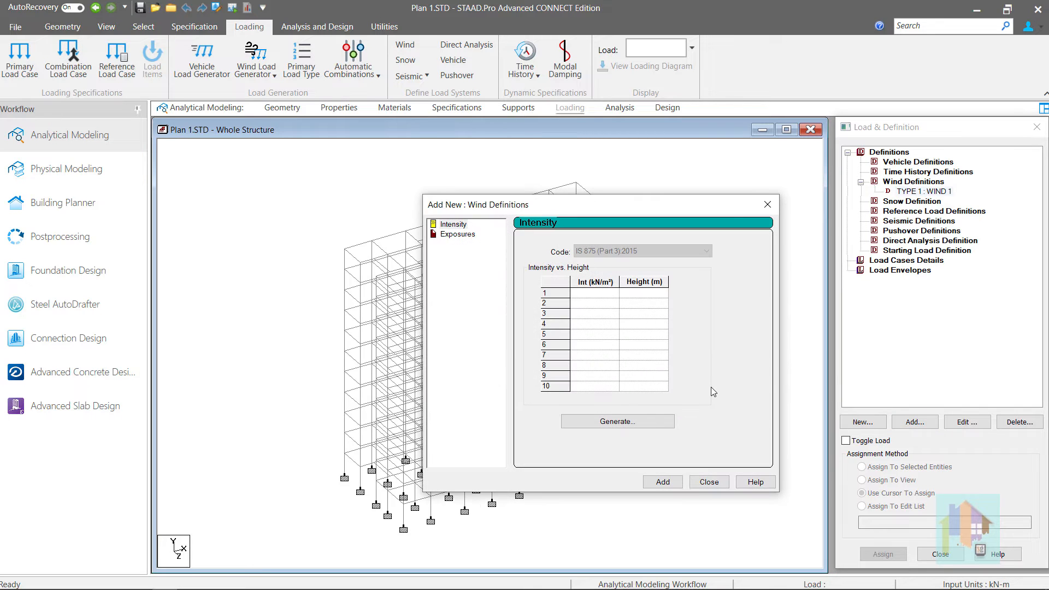
left_click(661, 424)
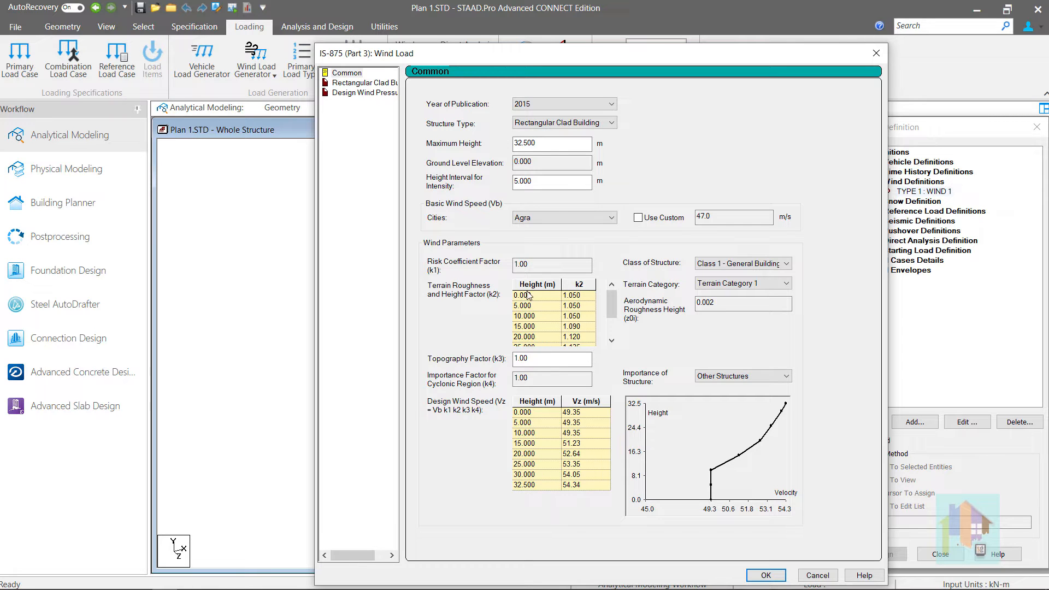
- Try Free Wall and Hoardings and Lattice Tower as the structure type, and return it to Rectangular Clad Building
left_click(529, 126)
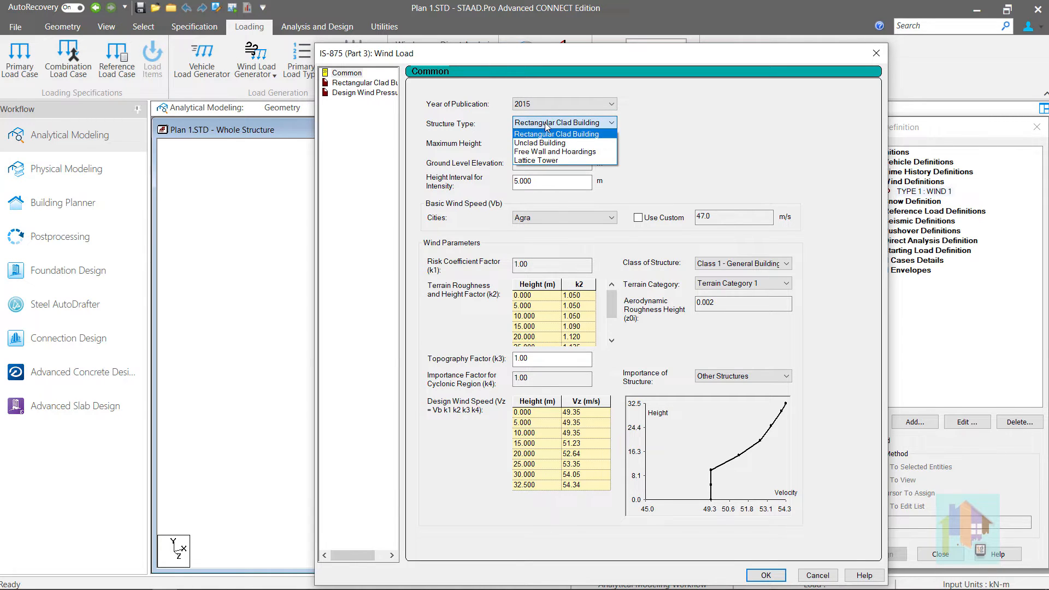
left_click(601, 134)
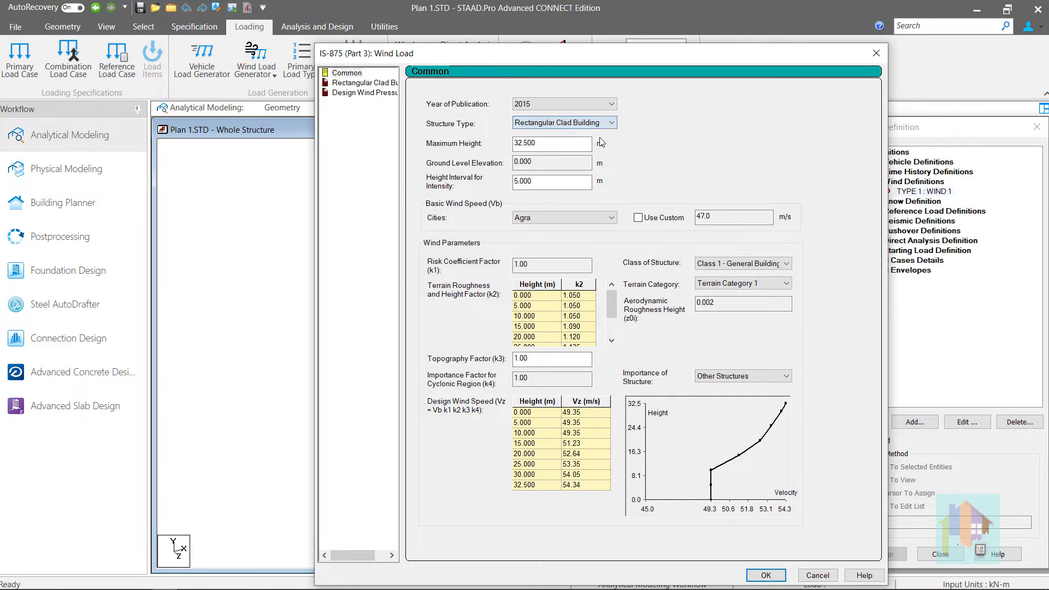
left_click(556, 124)
left_click(555, 147)
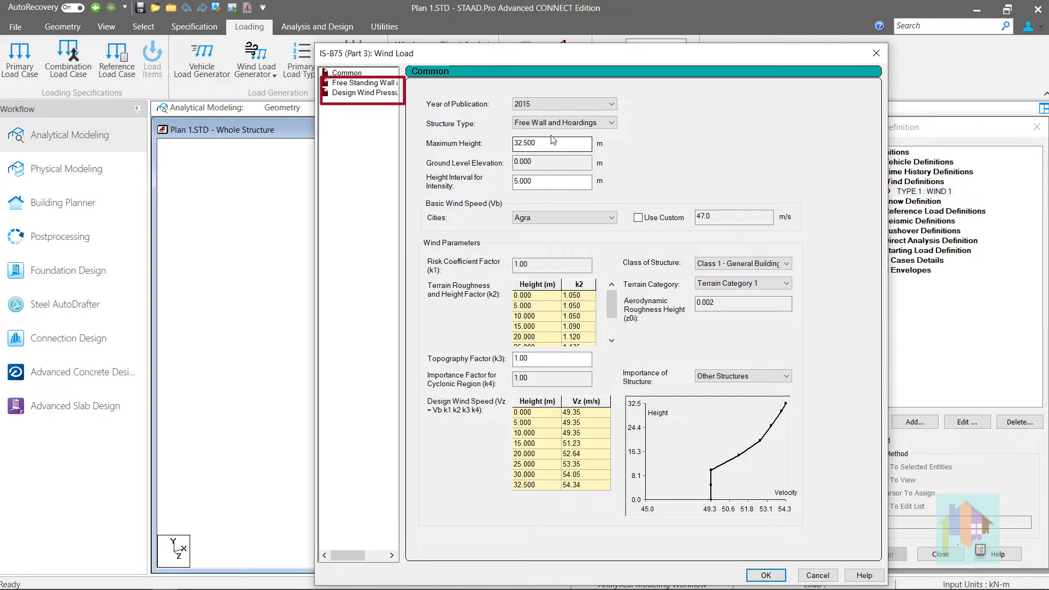
left_click(553, 123)
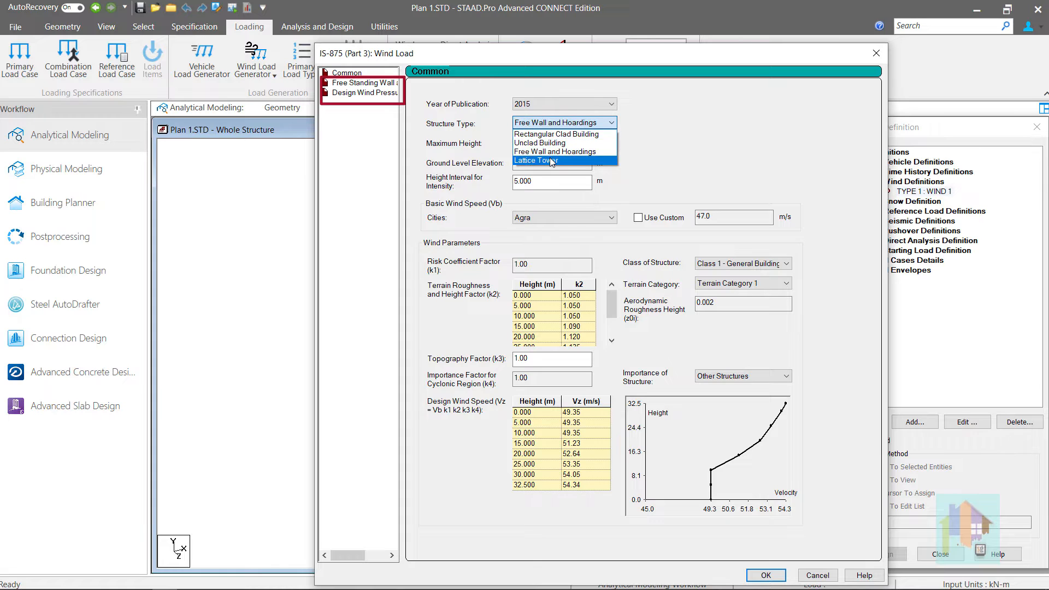
left_click(552, 159)
left_click(553, 123)
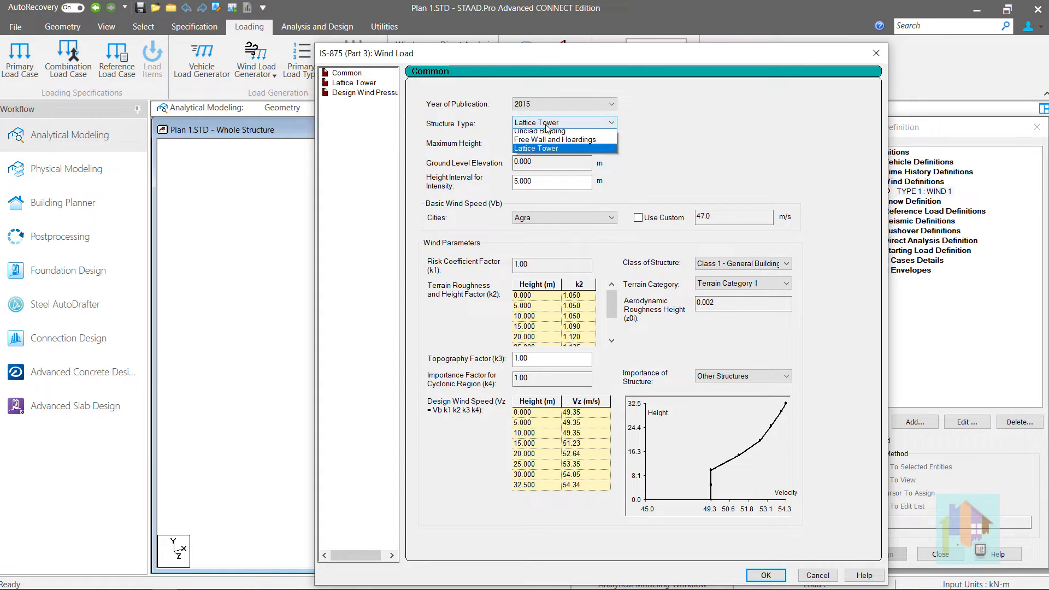
left_click(551, 134)
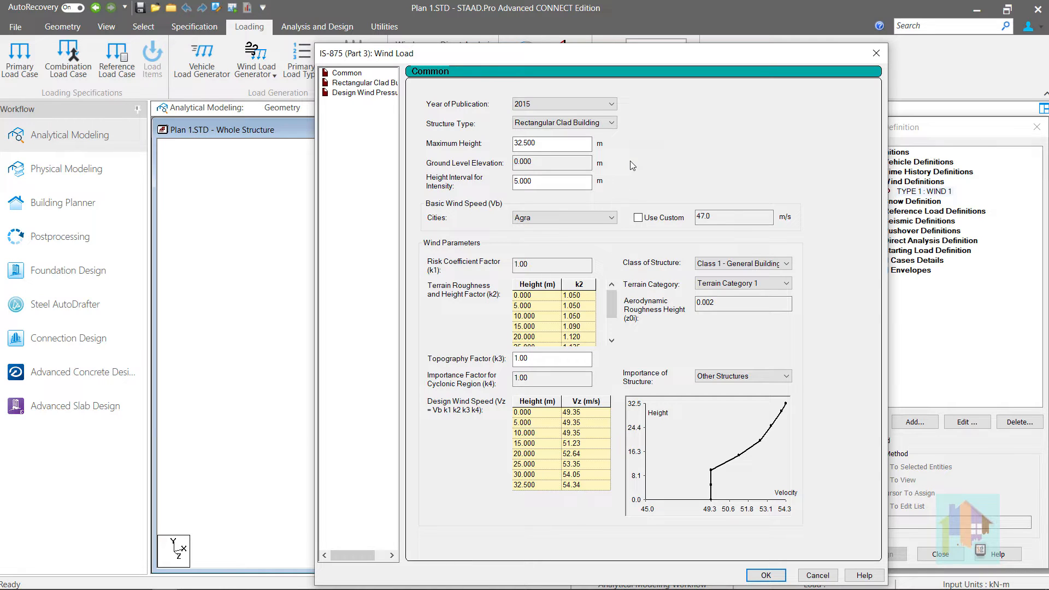
- Set the wind parameters to city Bhopal, Class 1 - General Buildings, importance Other Structures and Terrain Category 3
left_click(598, 217)
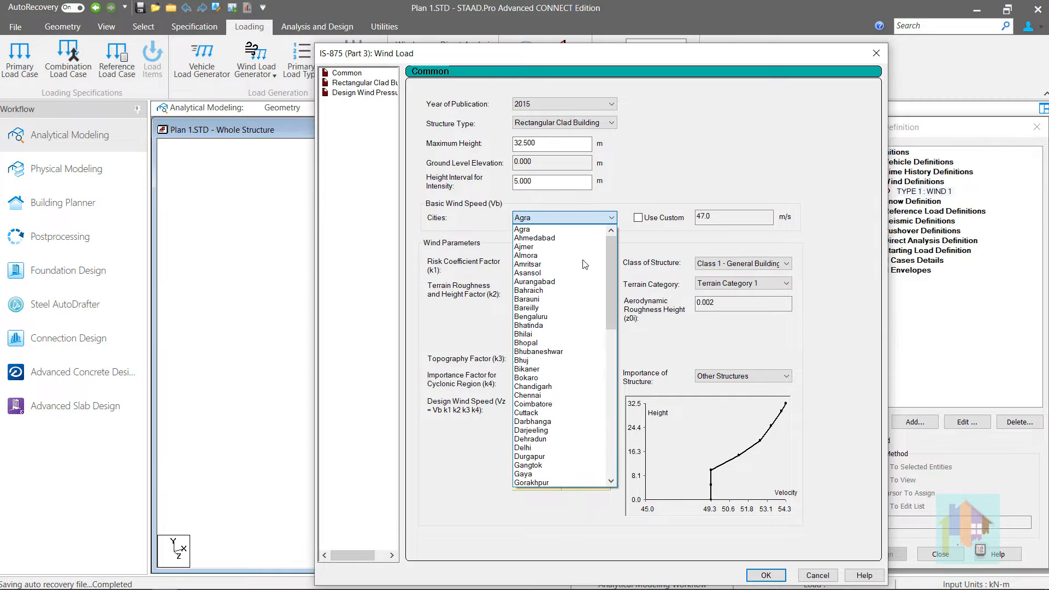
left_click(580, 342)
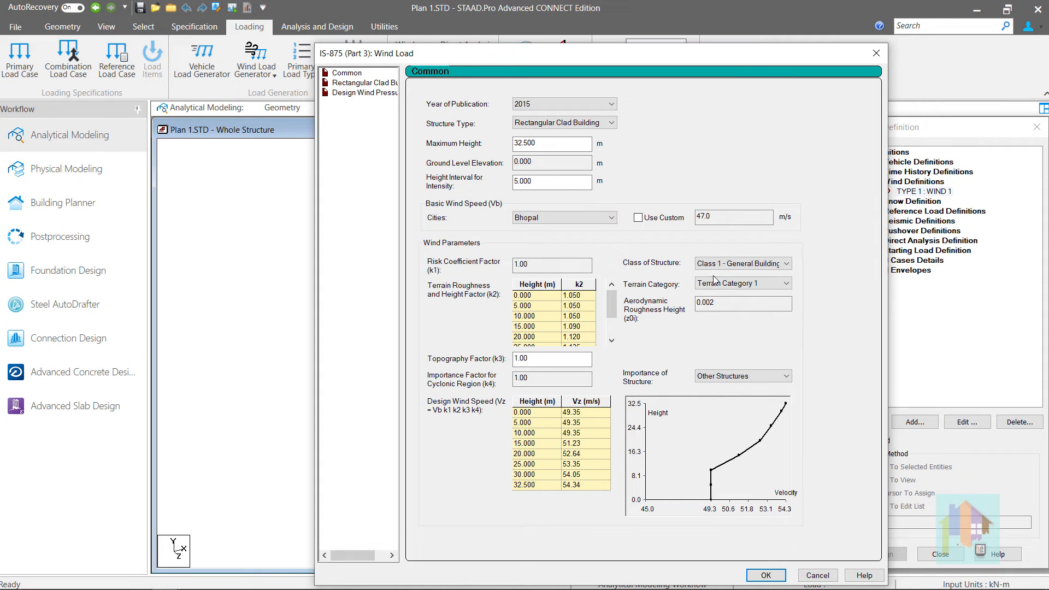
left_click(722, 266)
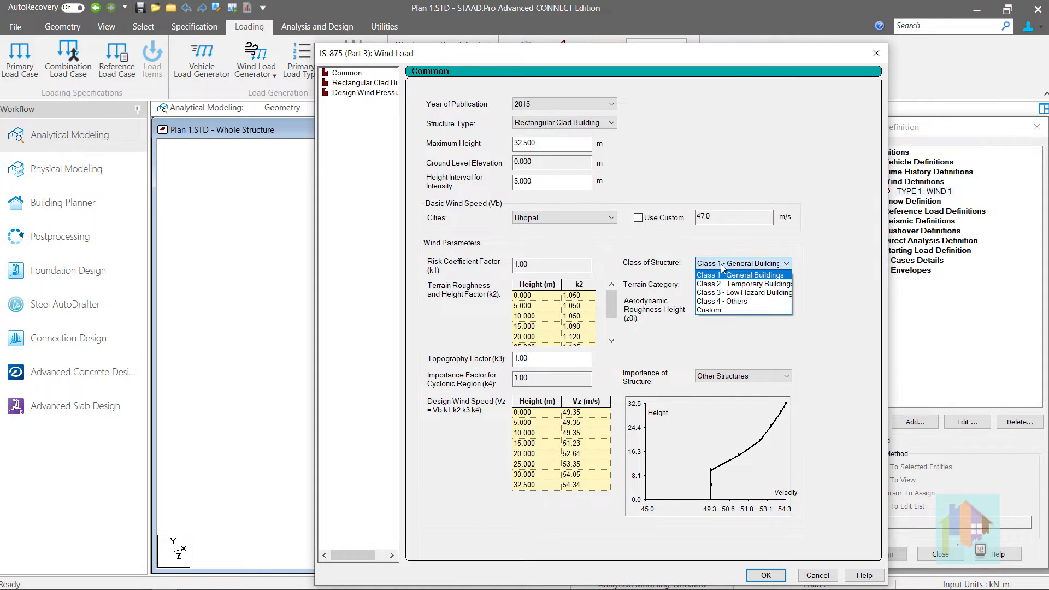
left_click(722, 268)
left_click(720, 376)
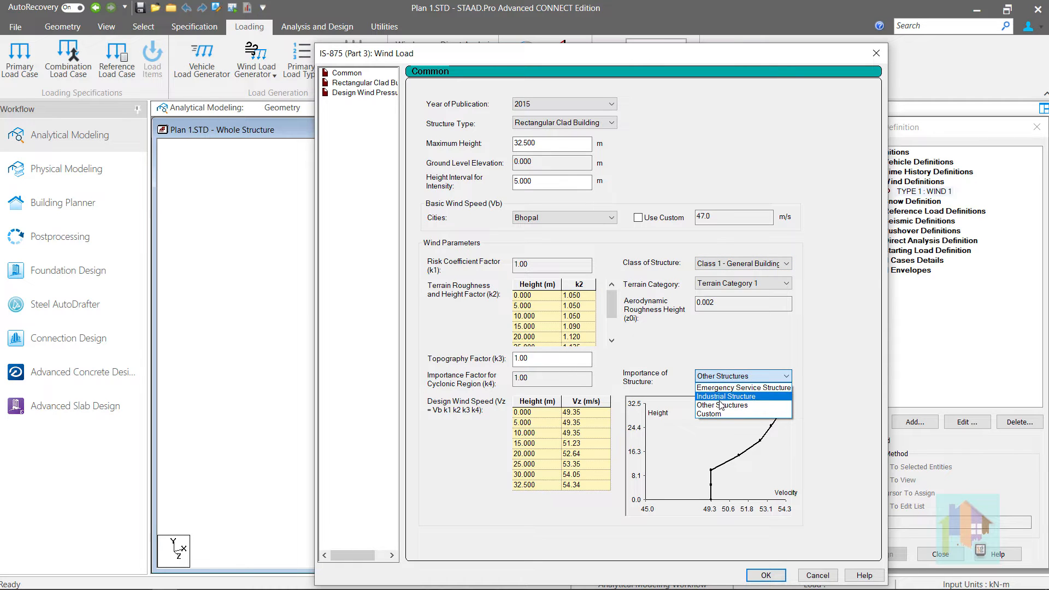
left_click(722, 405)
left_click(727, 283)
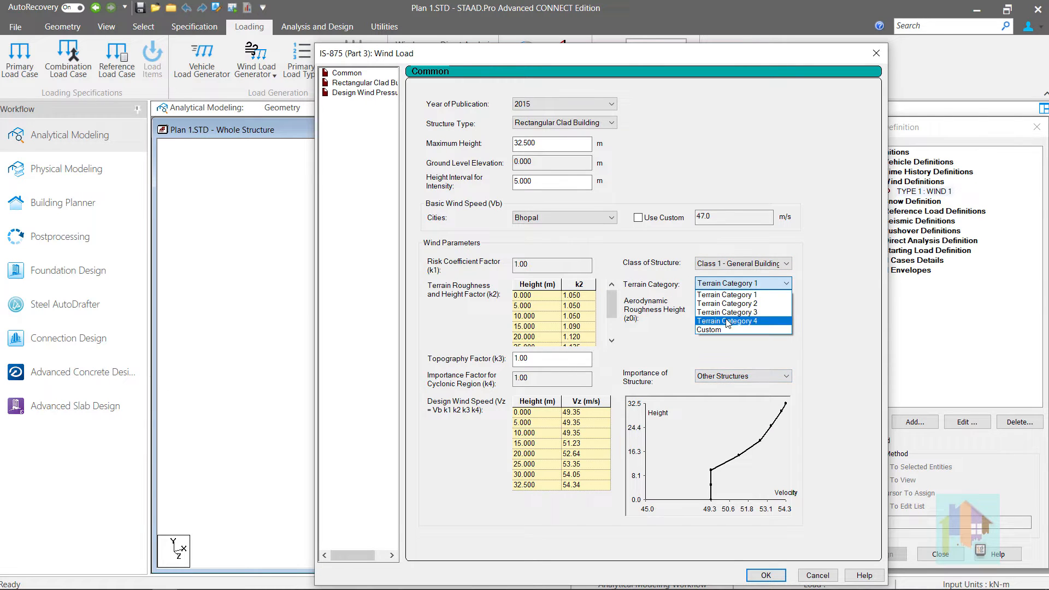
left_click(728, 312)
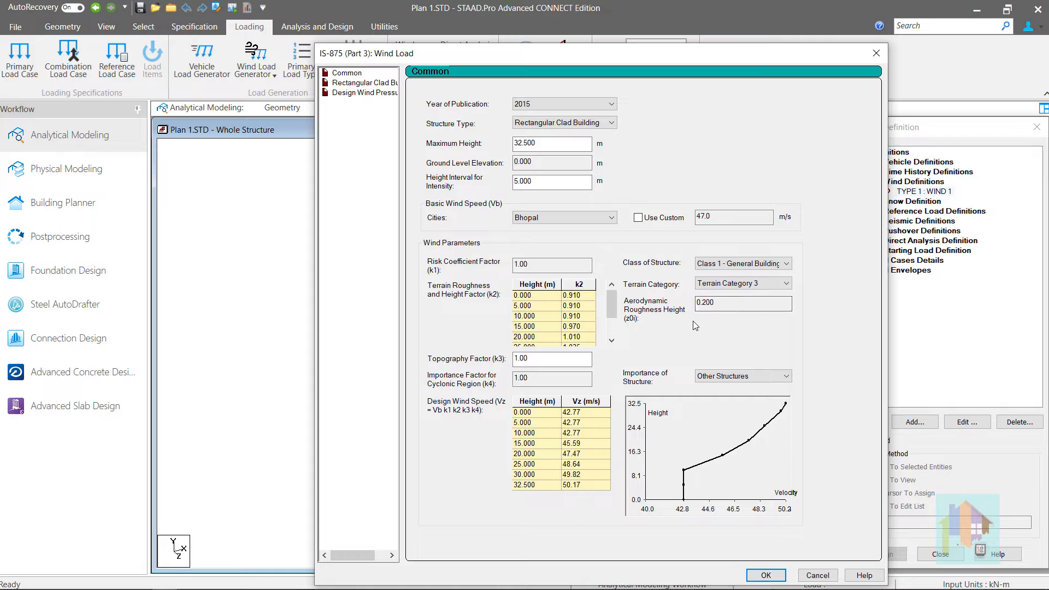
left_click(576, 362)
- Compare the pressure and force coefficient options for the rectangular clad building, keep Pressure Coefficient on Face A and review the design wind pressure
left_click(369, 85)
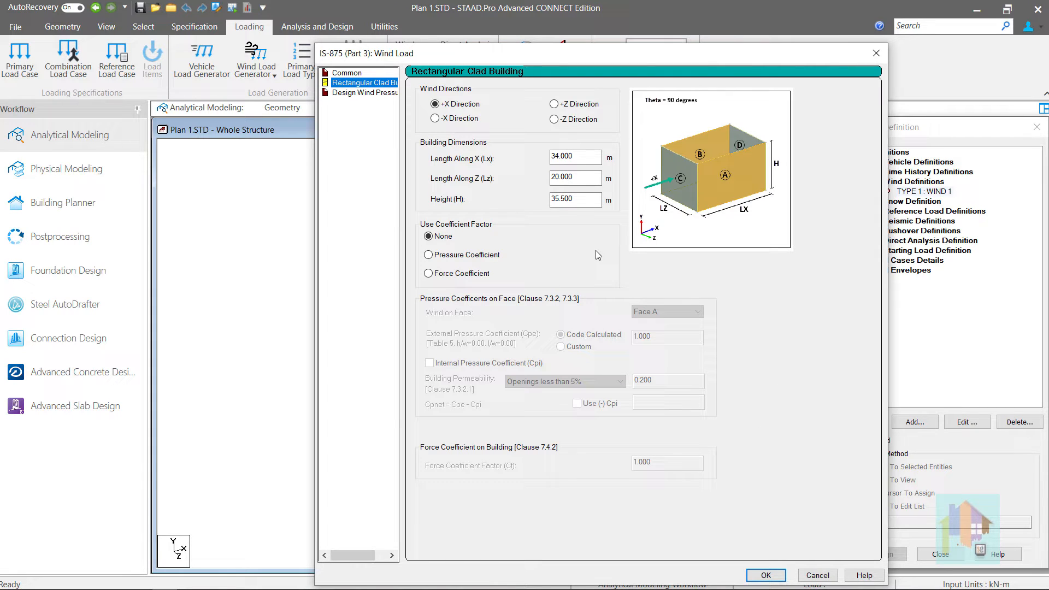
left_click(480, 257)
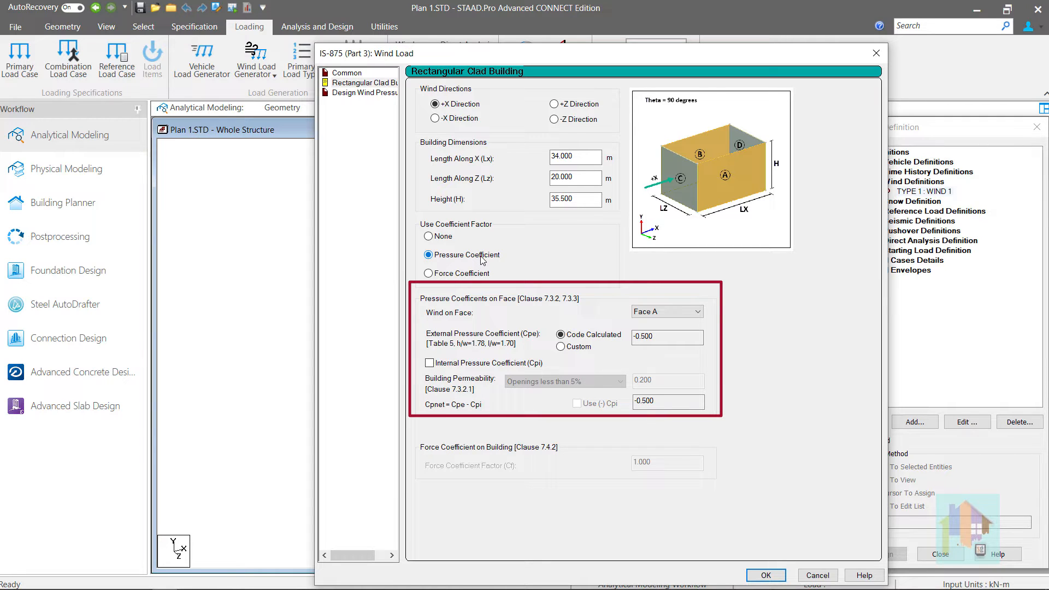
left_click(692, 314)
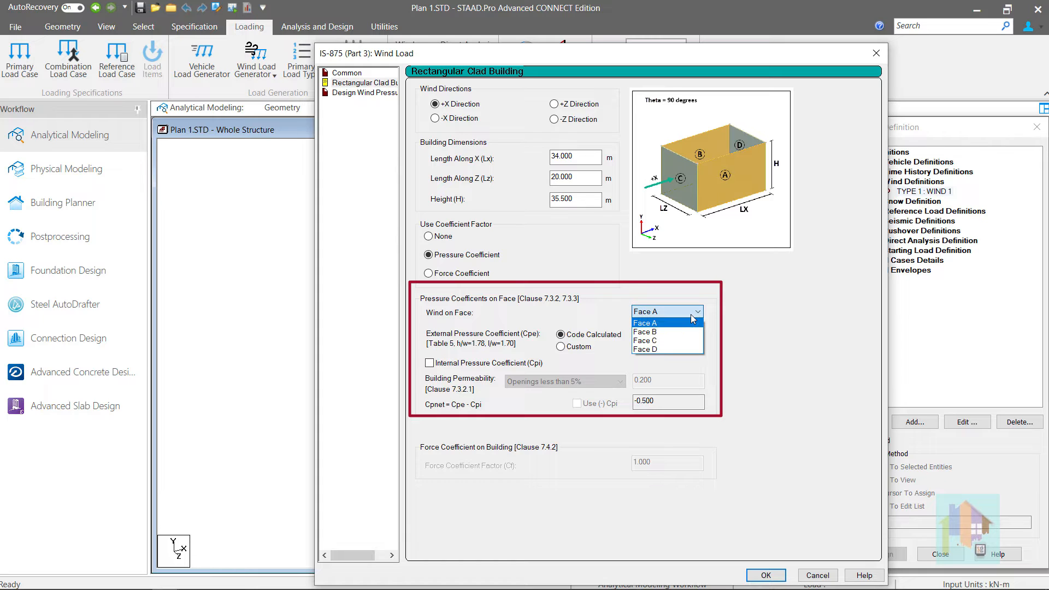
left_click(692, 316)
left_click(480, 276)
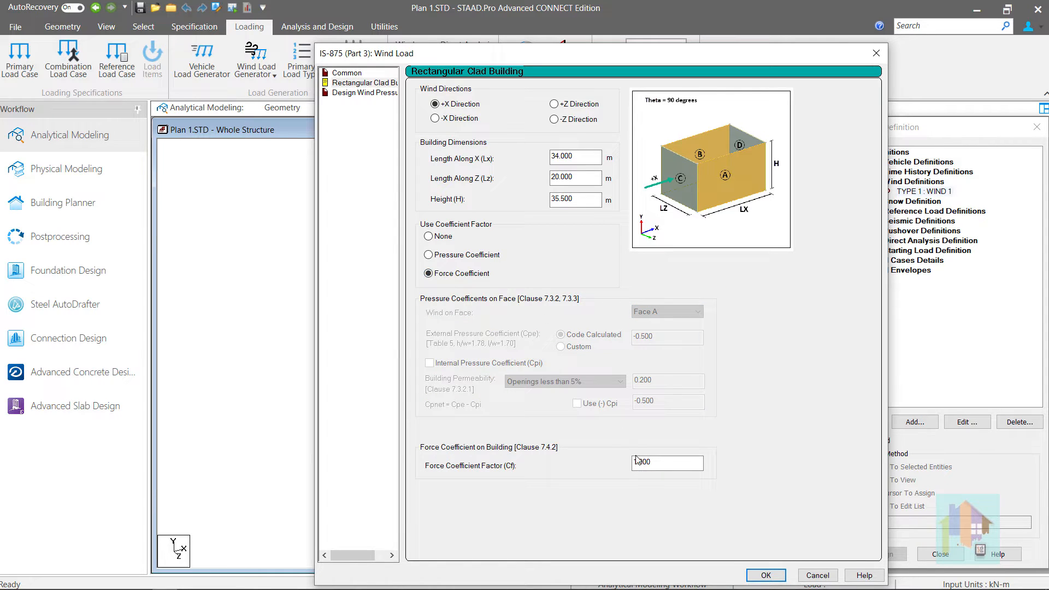
left_click(476, 260)
left_click(476, 260)
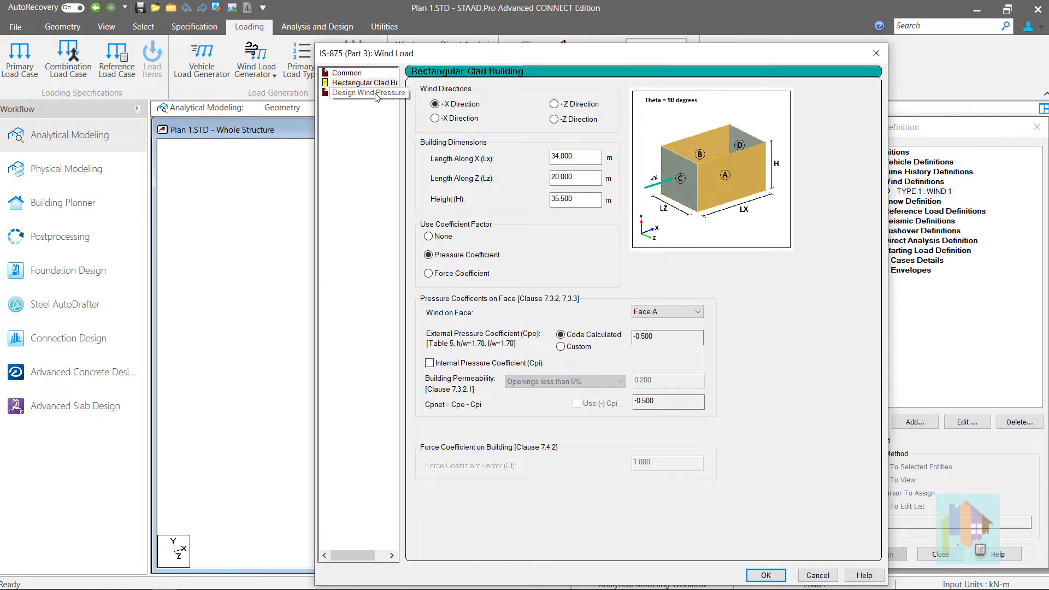
left_click(366, 93)
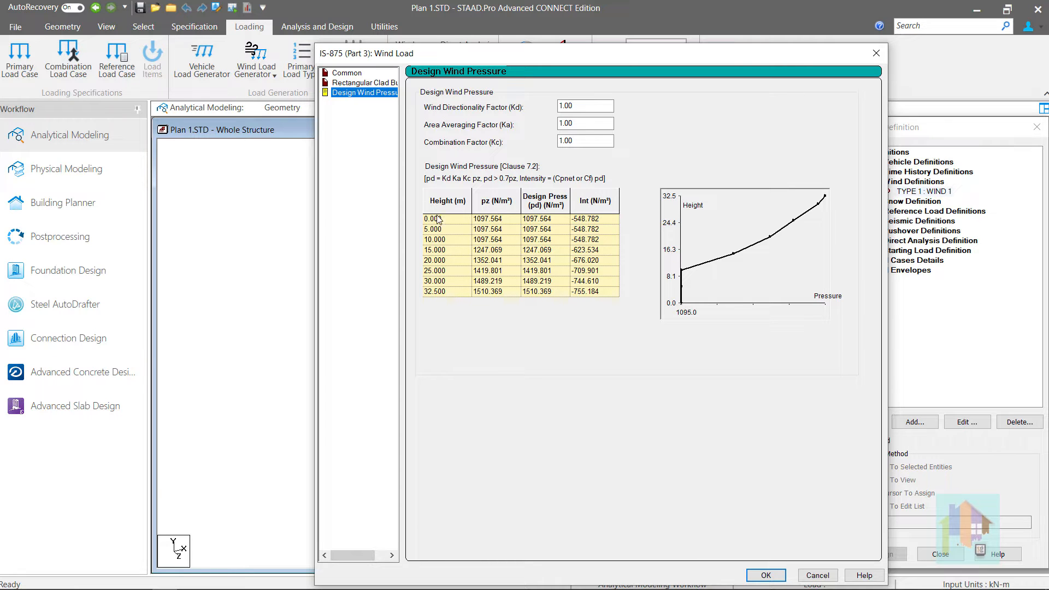
- Change the structure type to Free Wall and Hoardings, keep the height above ground Automatic, and review the design wind pressure
left_click(347, 73)
left_click(536, 123)
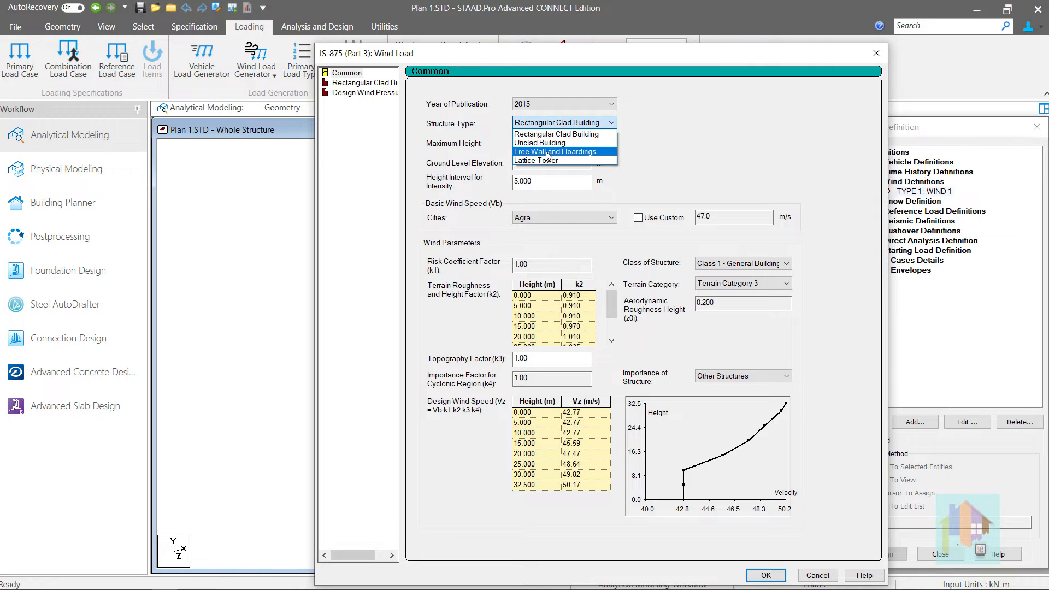
left_click(549, 153)
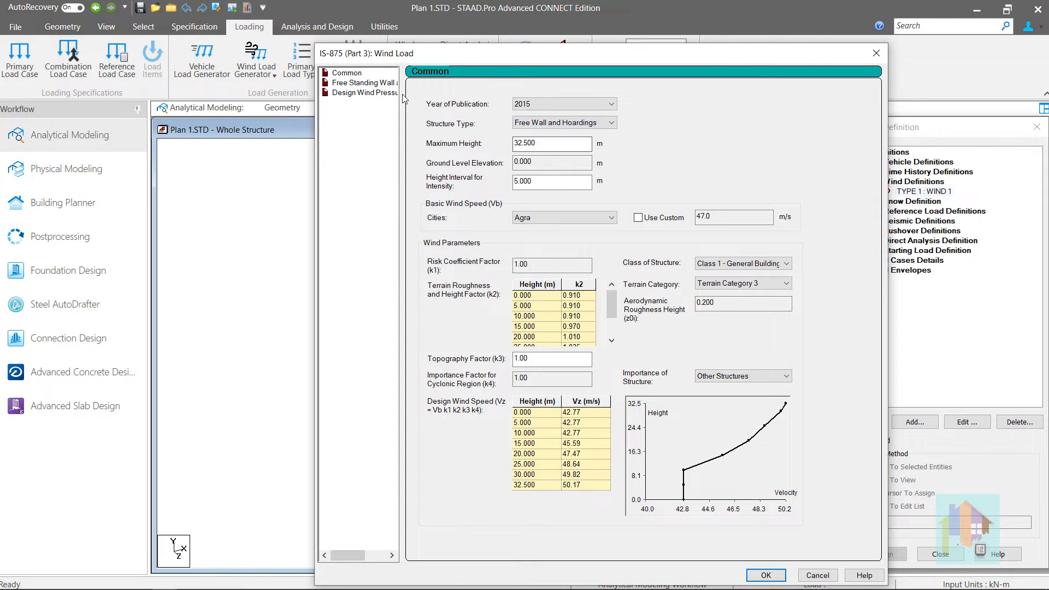
left_click(384, 83)
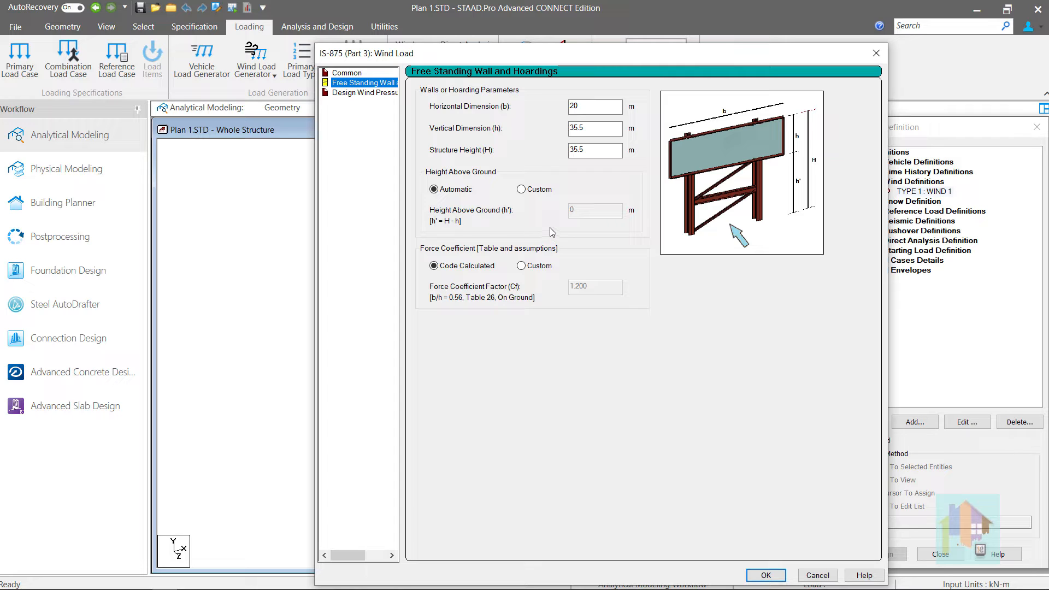
left_click(525, 191)
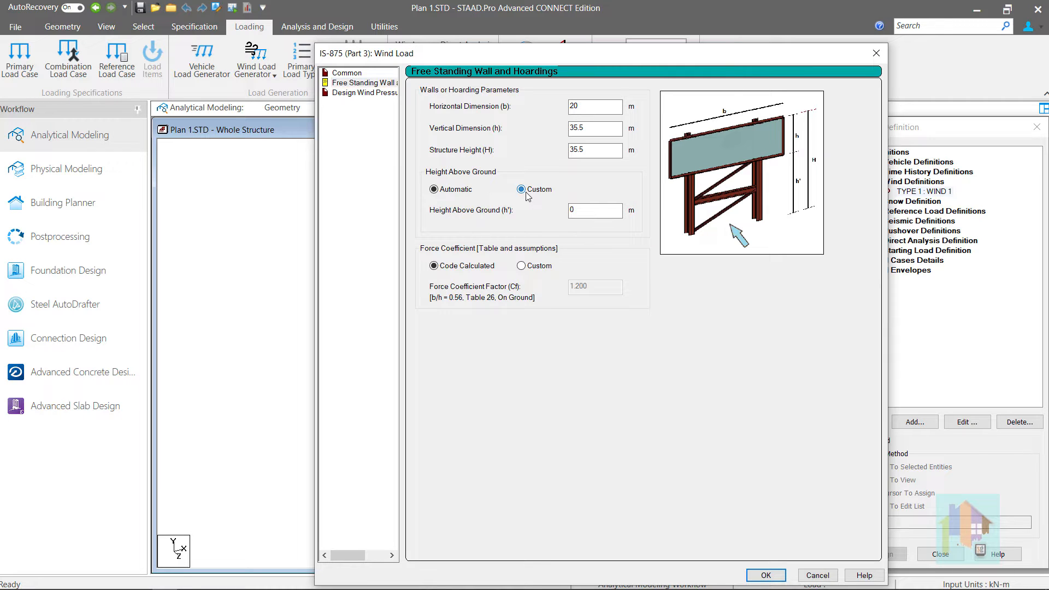
left_click(466, 191)
left_click(381, 94)
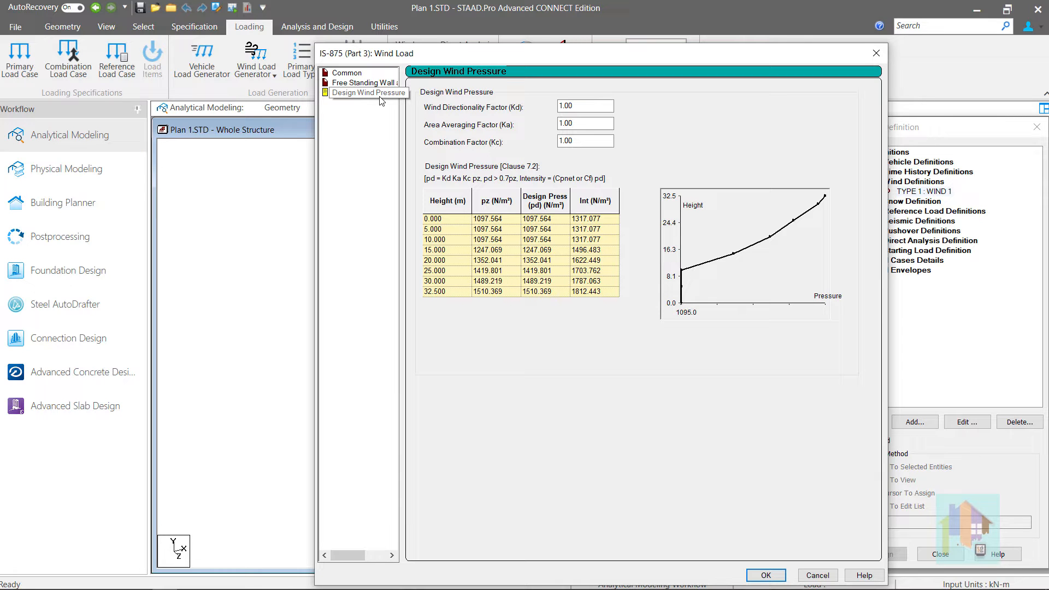
- Accept the IS-875 wind load parameters and add the generated intensity-versus-height table to the WIND 1 definition
left_click(767, 576)
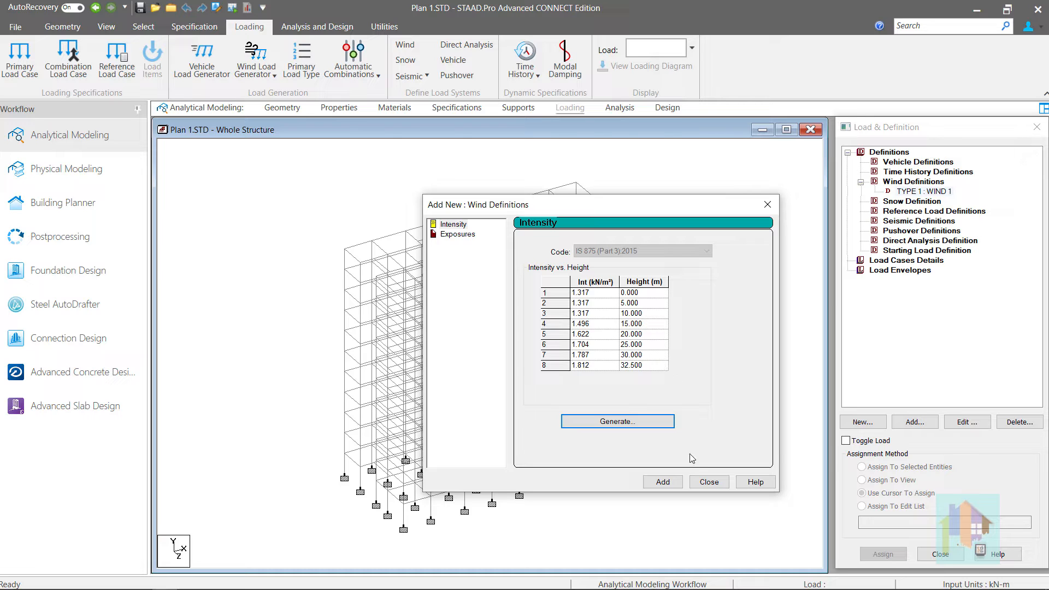
left_click(679, 485)
left_click(622, 417)
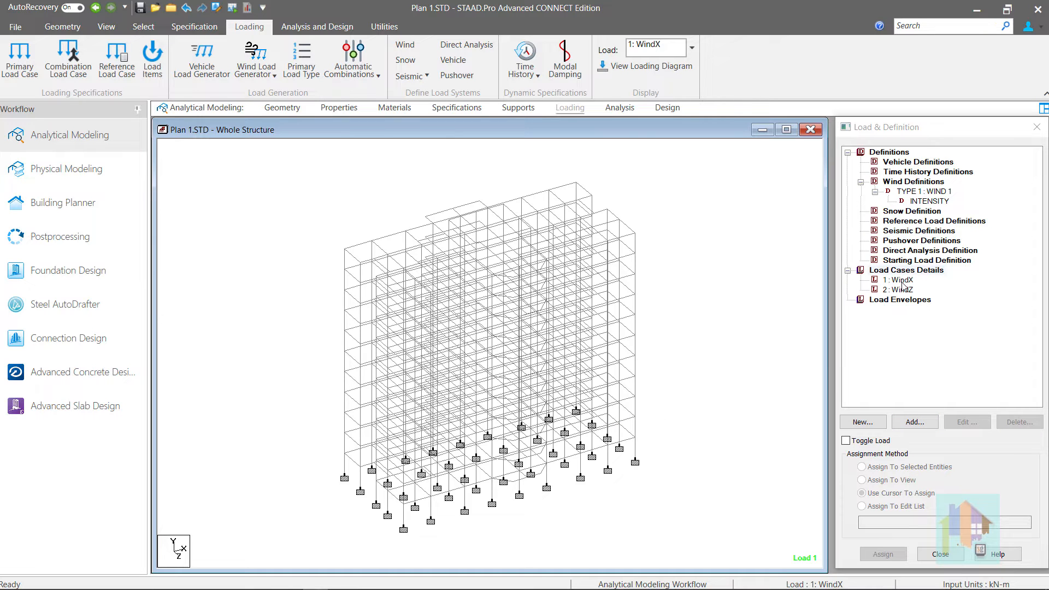
- Add Type 1 wind load items with factor 1 and an X range of -10 to 100 and Y range of 0 to 50 to WindX (X) and WindZ (Z)
left_click(902, 282)
left_click(915, 422)
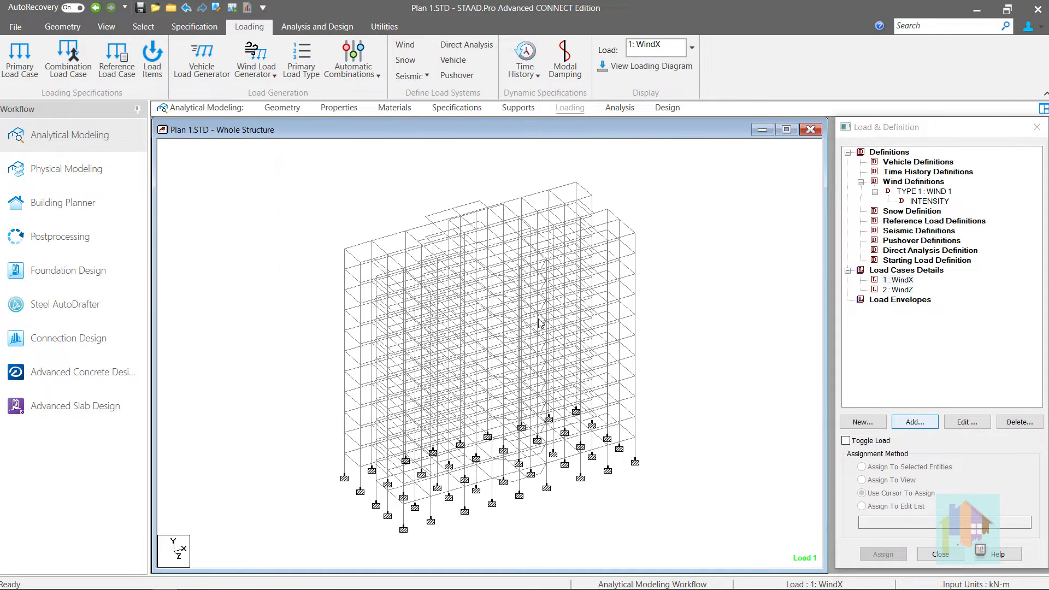
left_click(300, 270)
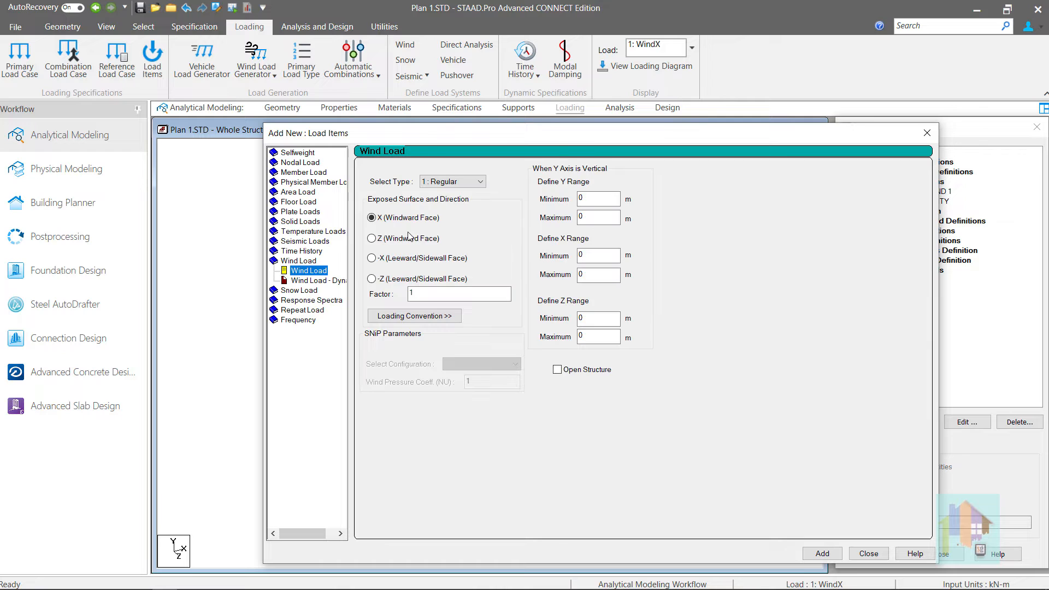
left_click(457, 182)
left_click(456, 182)
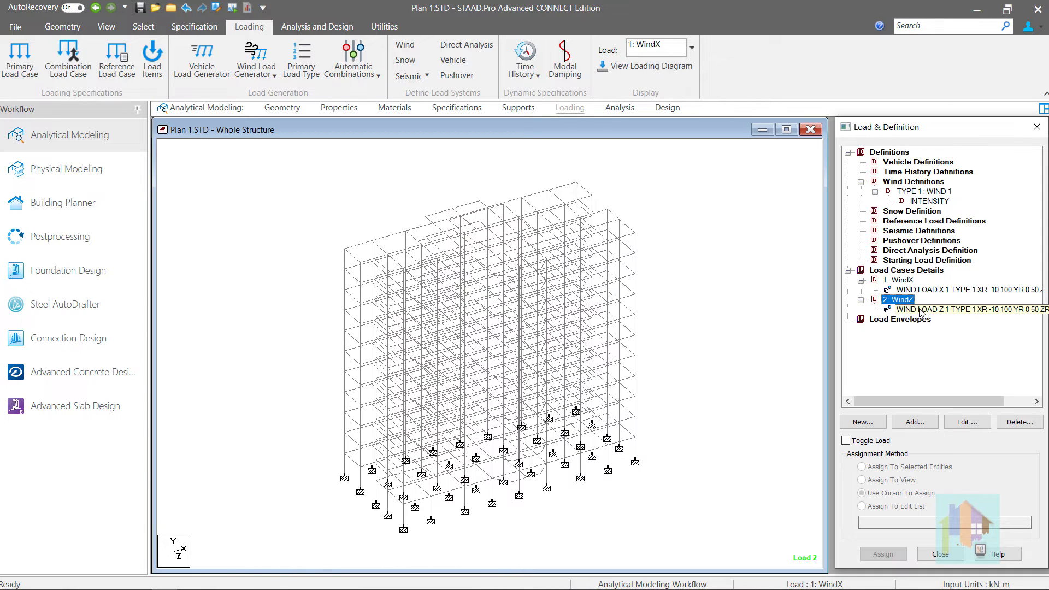
left_click(891, 299)
left_click(968, 309)
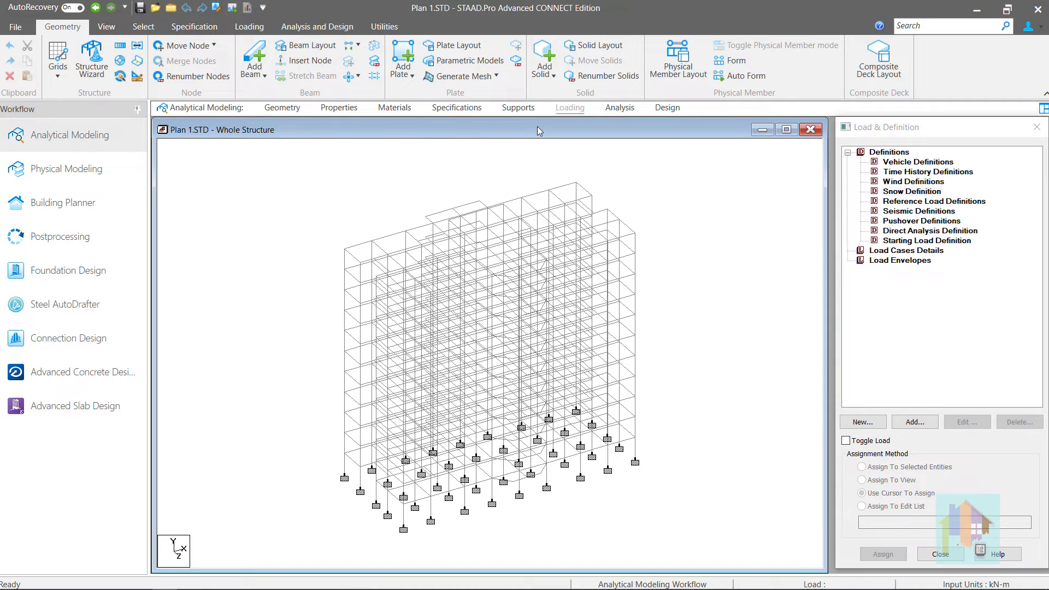
- Start the IS 875 (Part 3) : 2015 wind load generator, check the structure types and keep Rectangular Clad Building
left_click(251, 27)
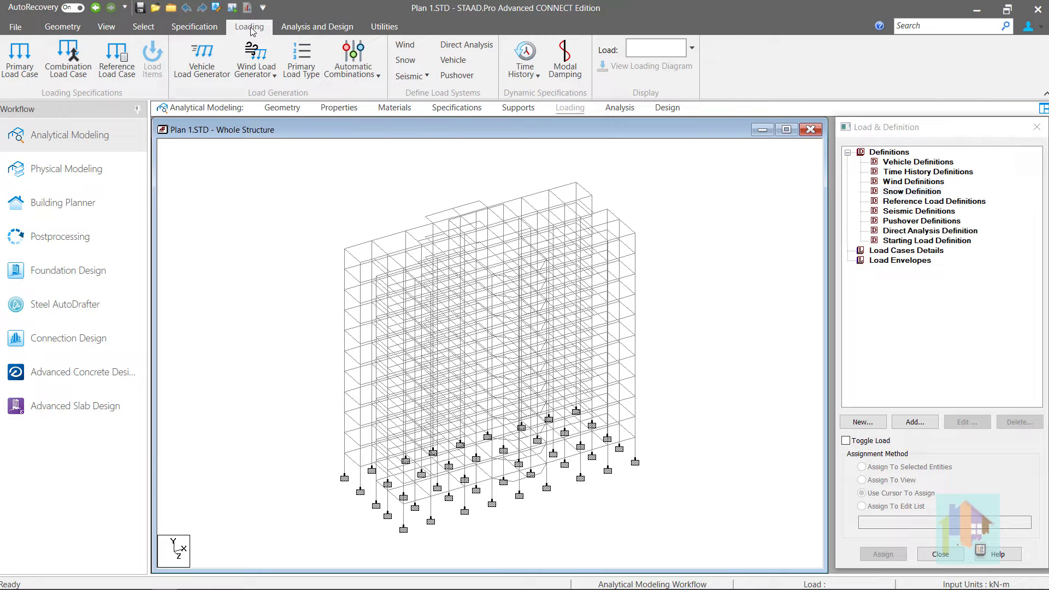
left_click(274, 80)
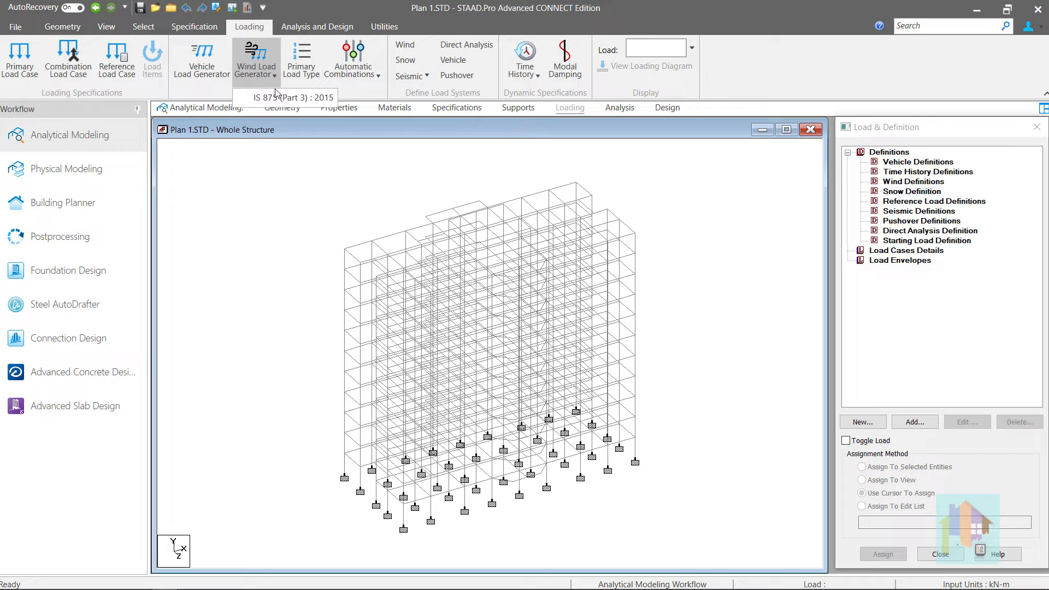
left_click(290, 97)
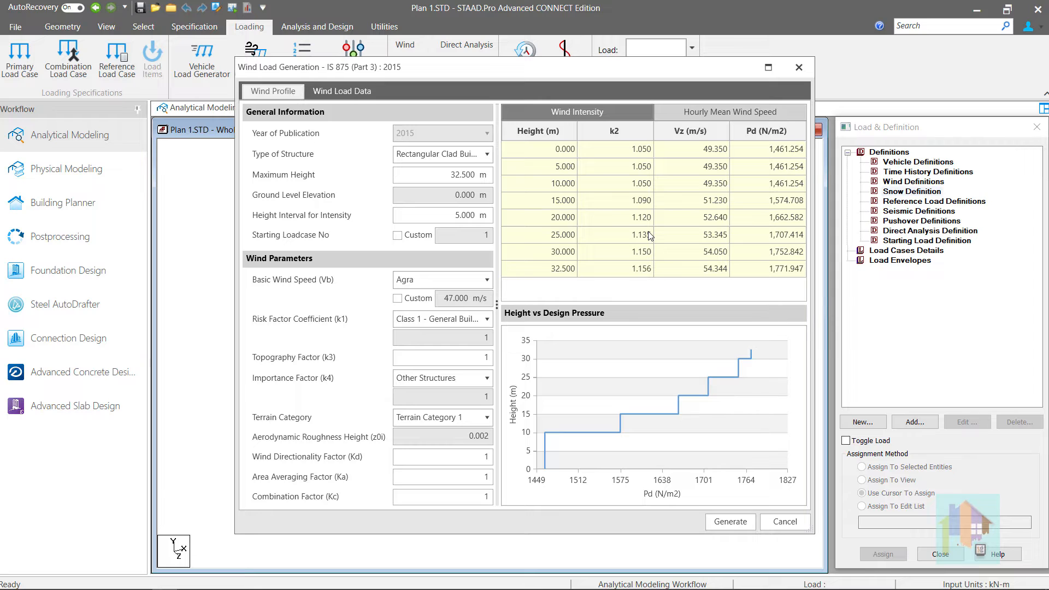
left_click(486, 155)
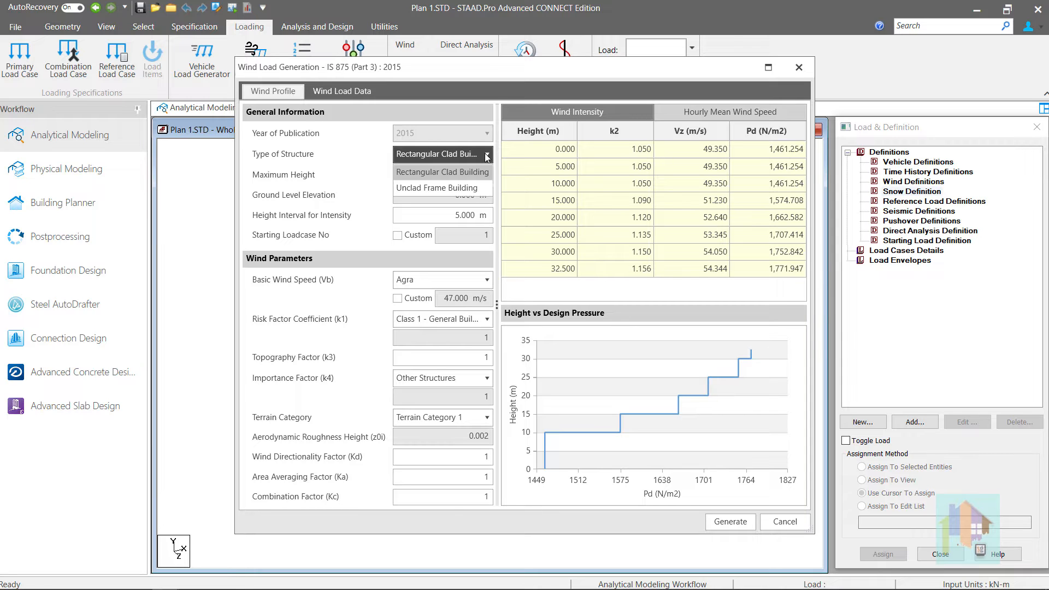
left_click(486, 156)
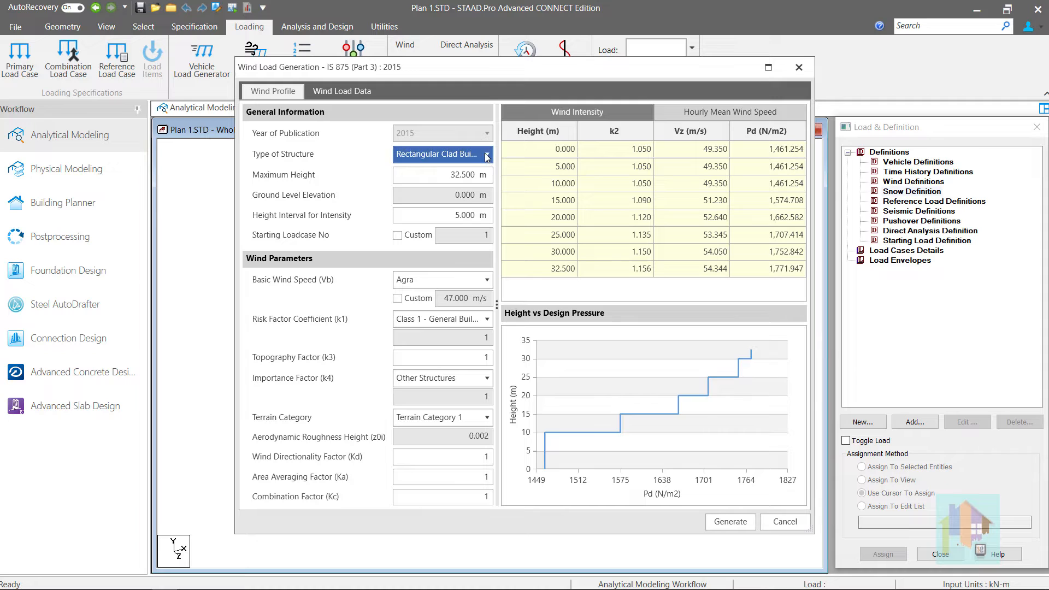
- Set the wind parameters to city Delhi, risk factor Class 1 - General Buildings and Terrain Category 3
left_click(481, 282)
scroll(466, 363, "down", 7)
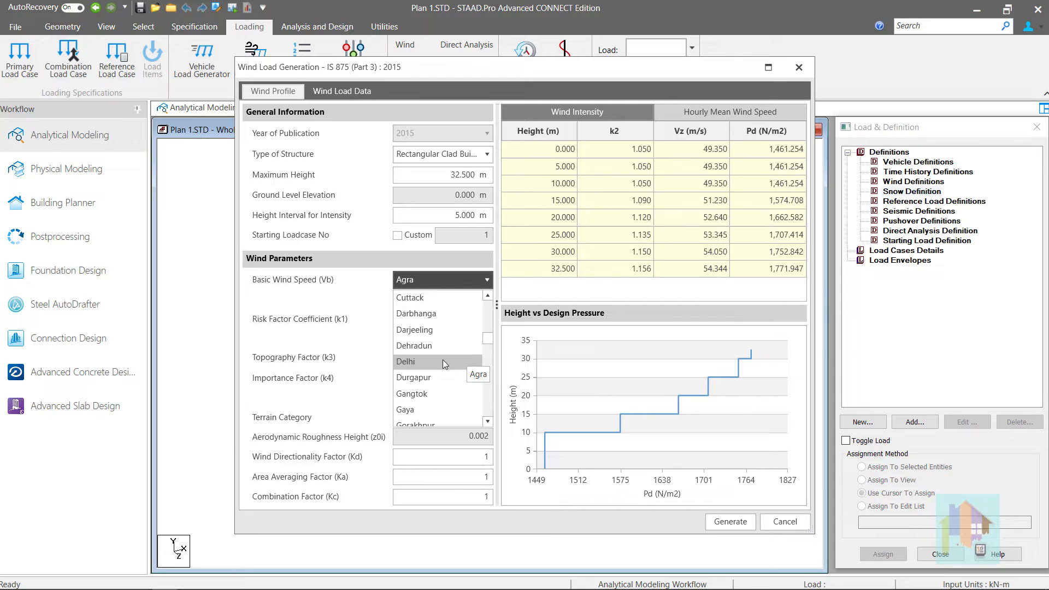
left_click(443, 360)
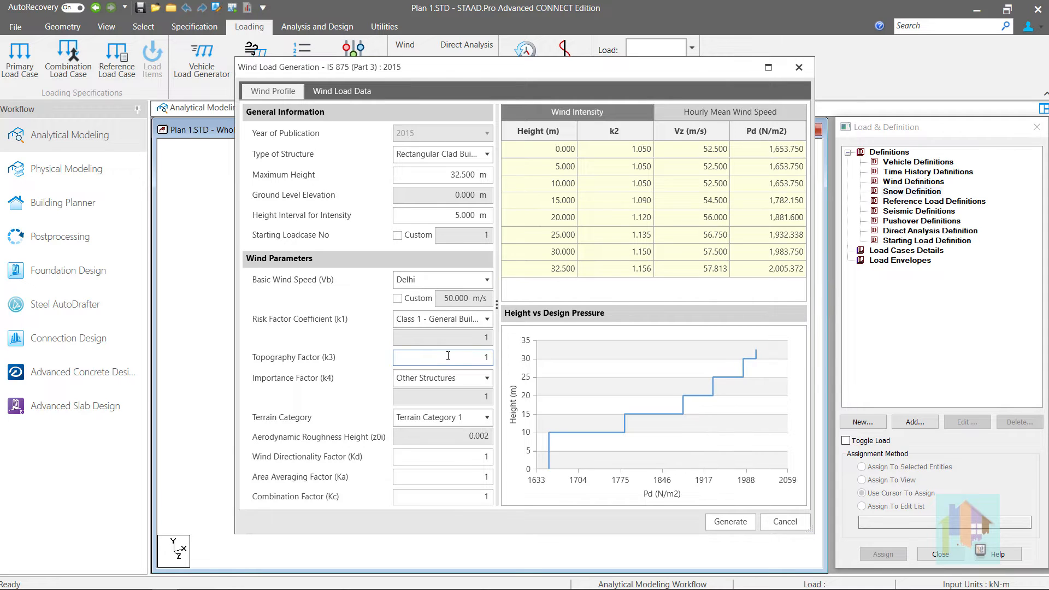
left_click(487, 323)
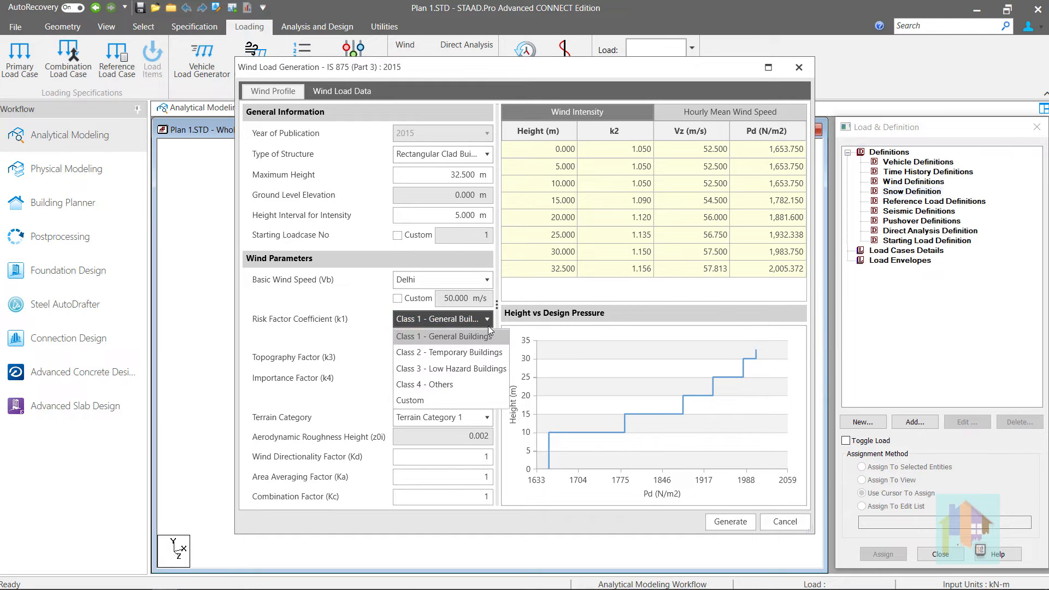
left_click(487, 326)
left_click(486, 417)
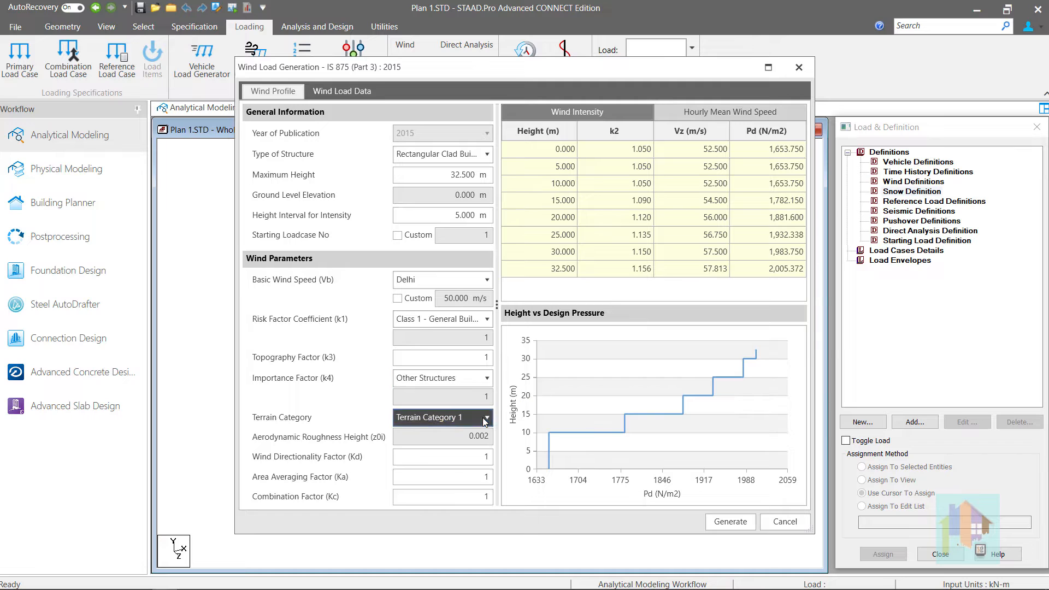
left_click(462, 456)
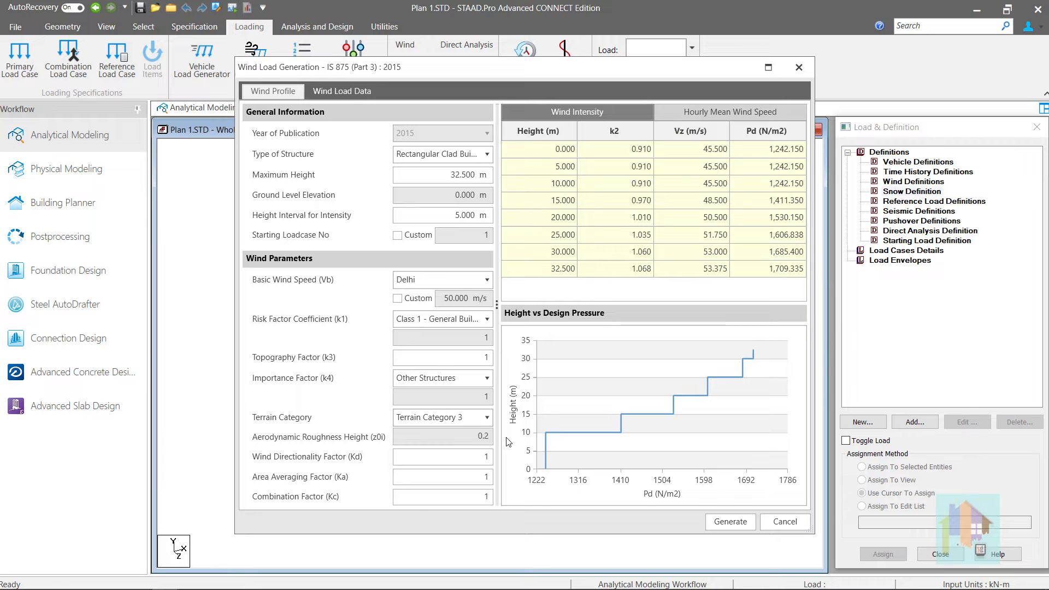
- Review the wind load data coefficients, keeping the Pressure Coefficient option and the permeability Openings less than 5%
left_click(347, 91)
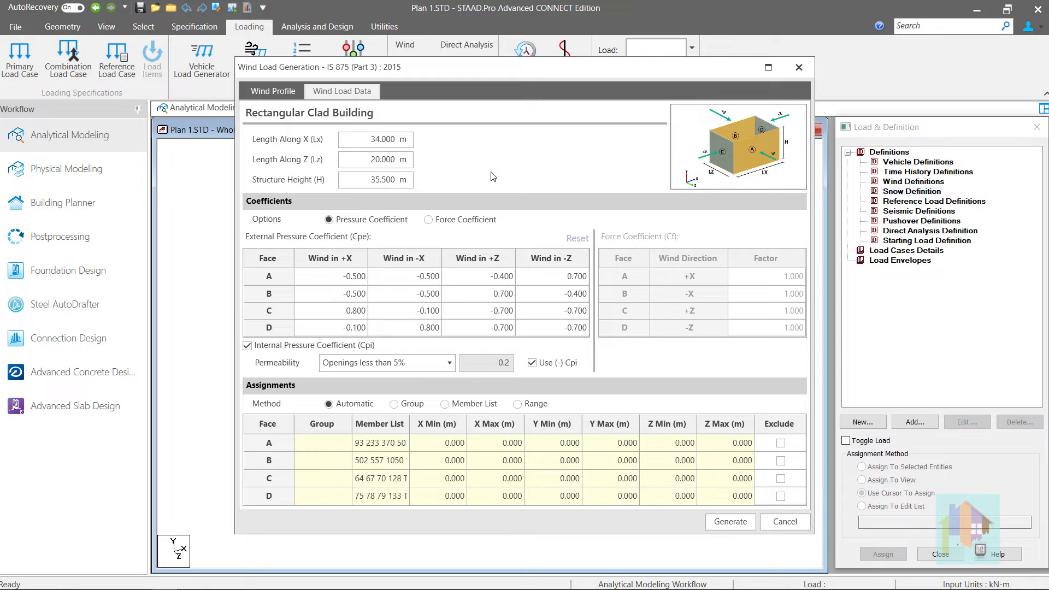
left_click(480, 223)
left_click(385, 223)
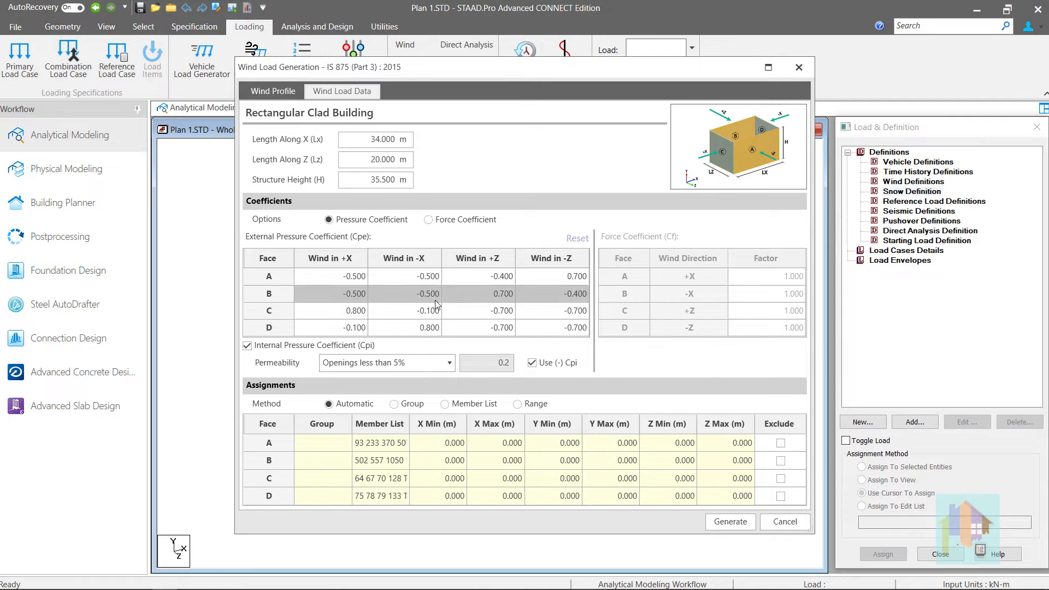
left_click(449, 364)
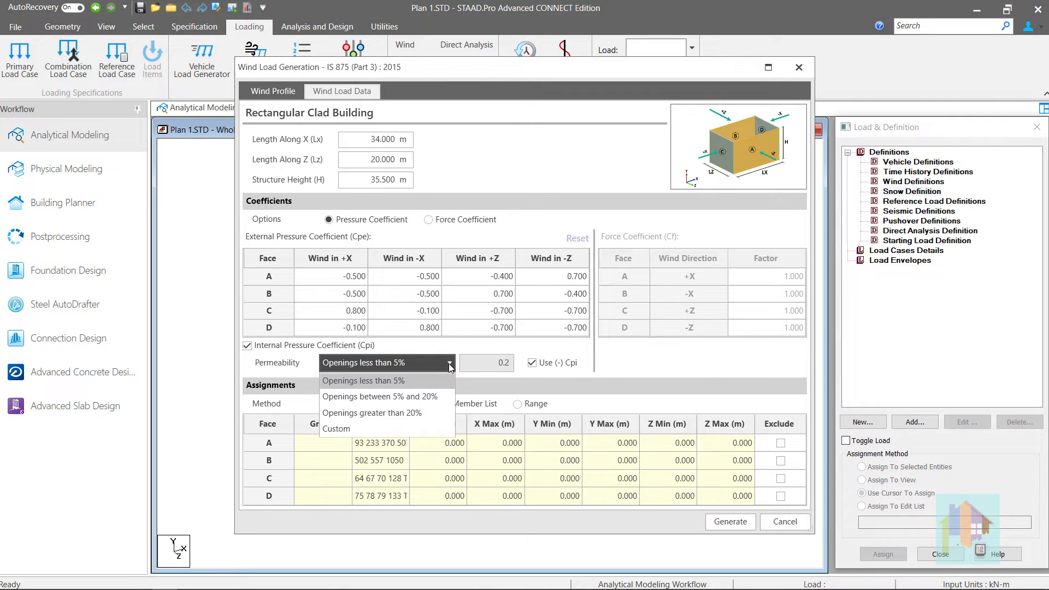
left_click(449, 364)
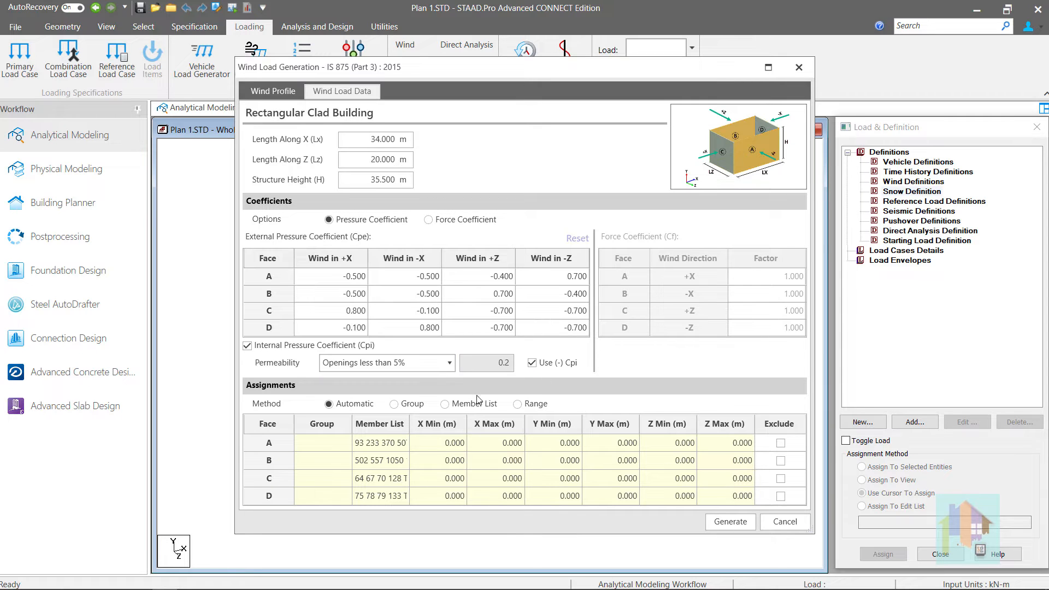
- Compare the Automatic, Group, Member List and Range assignment methods for the building faces, and keep Automatic
left_click(361, 408)
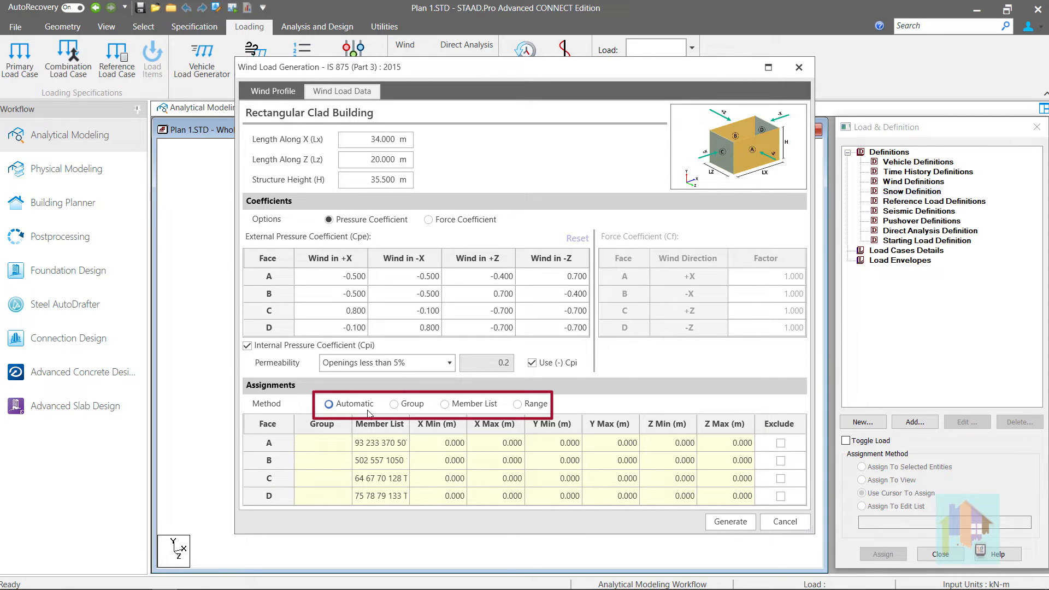
left_click(407, 407)
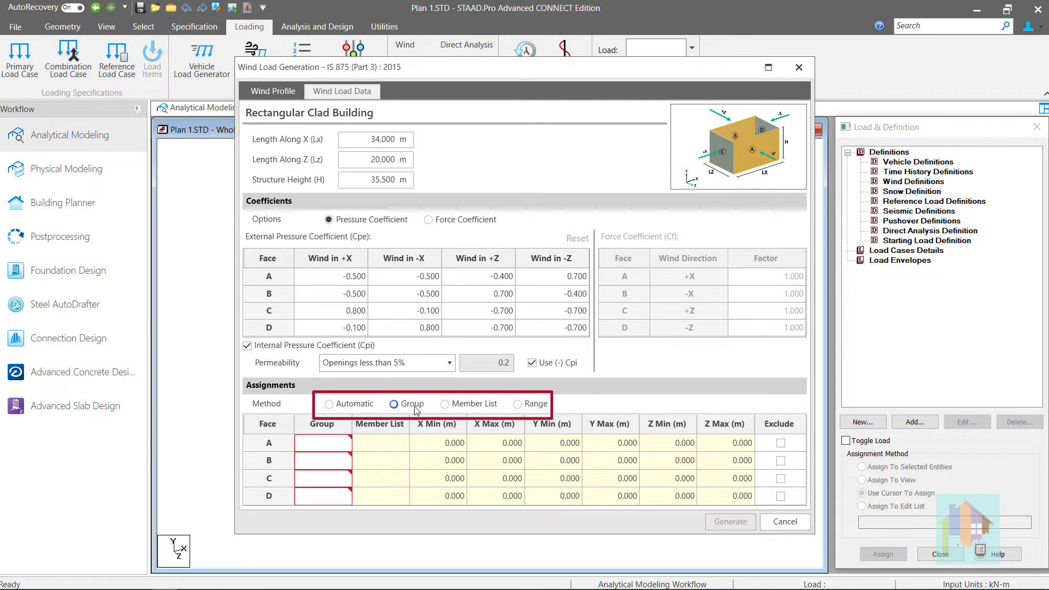
left_click(458, 407)
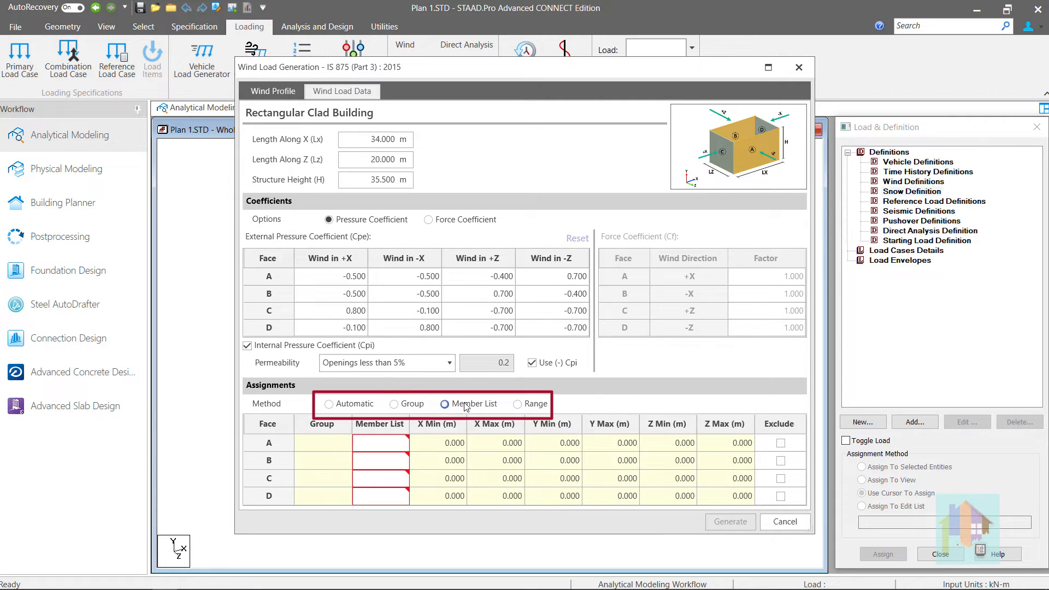
left_click(520, 406)
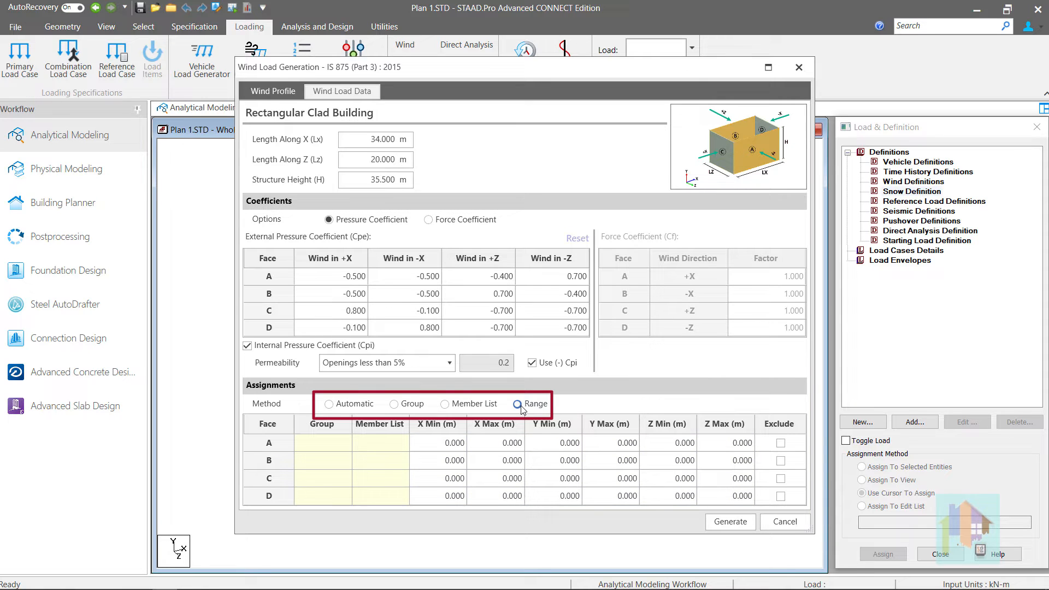
left_click(329, 405)
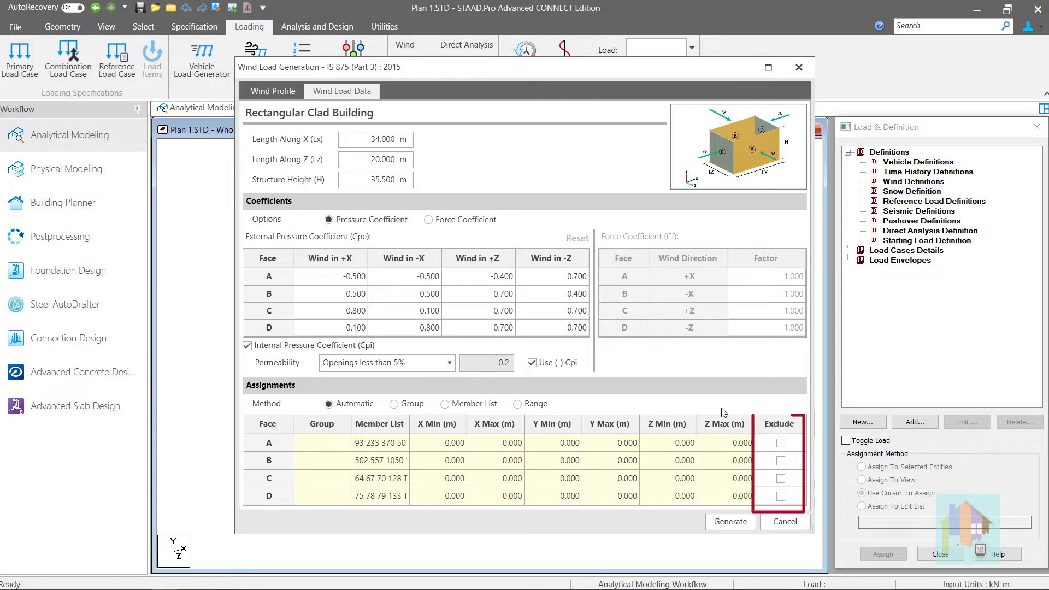
- Try the exclude option on Face A, include the face again, and generate the IS 875 wind loads
left_click(781, 443)
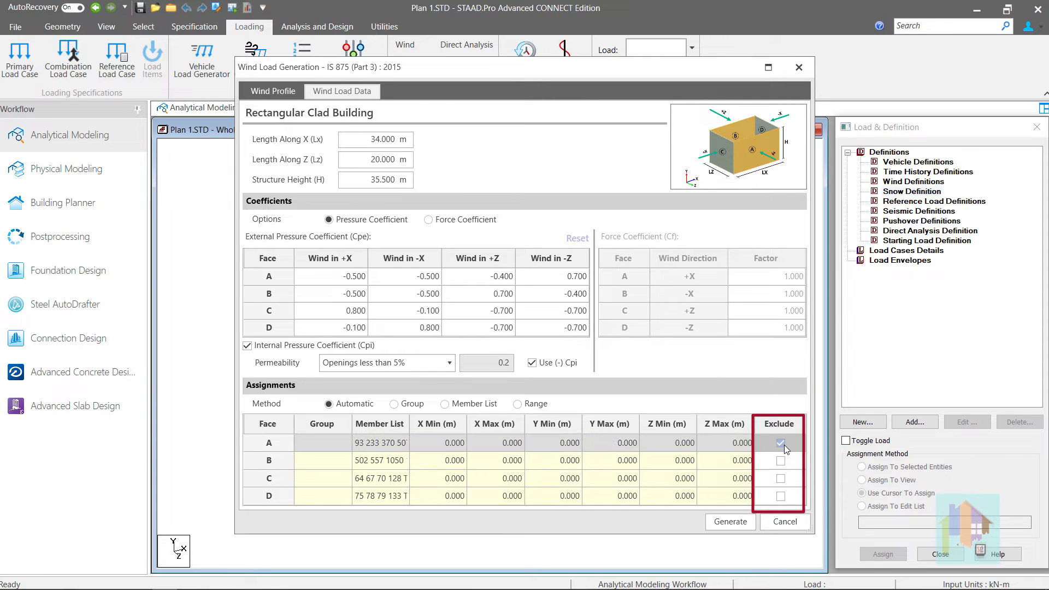
left_click(784, 445)
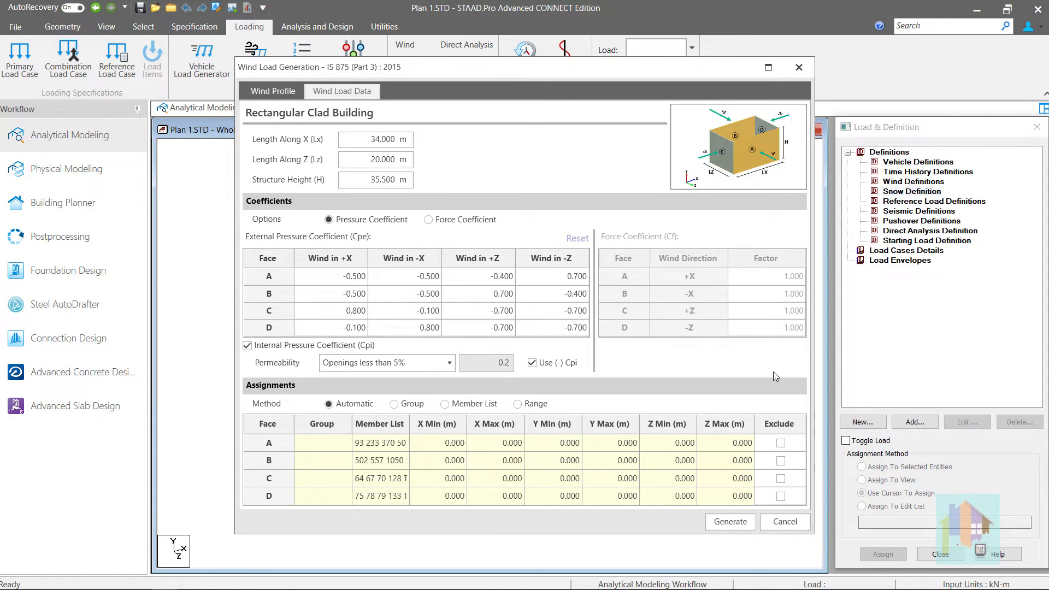
left_click(730, 523)
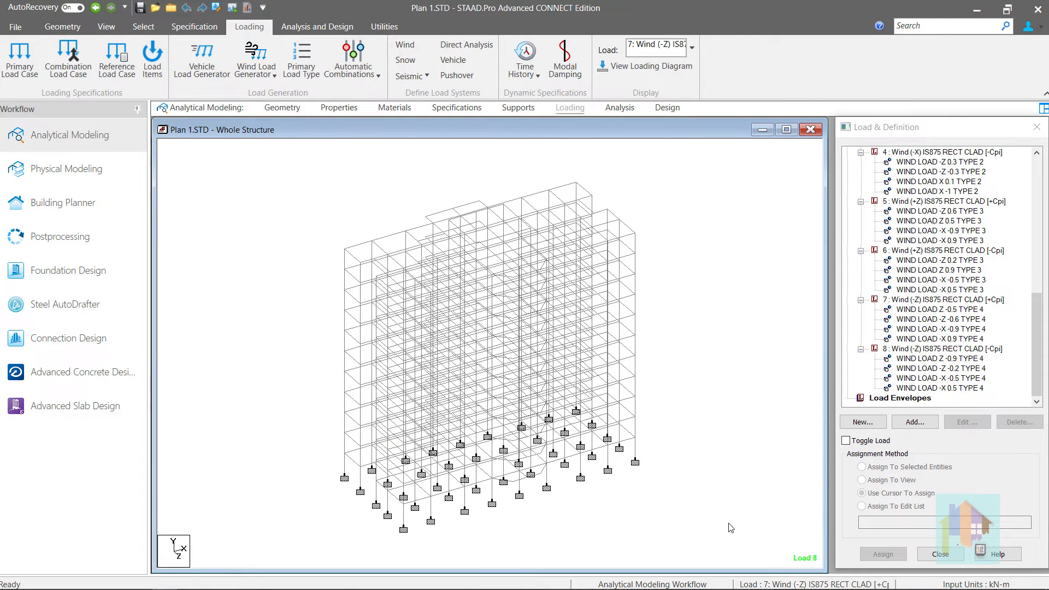
- Examine the generated wind definitions and display wind load items from load cases 1, 2 and 3 on the structure
left_click(1040, 367)
left_click_drag(1040, 367, 1046, 243)
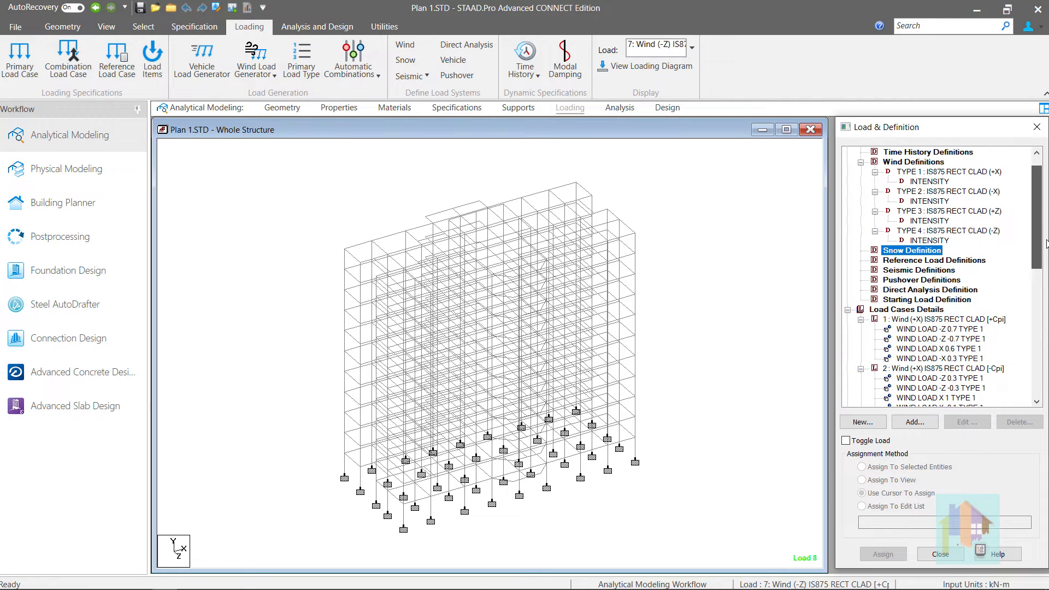
left_click(997, 320)
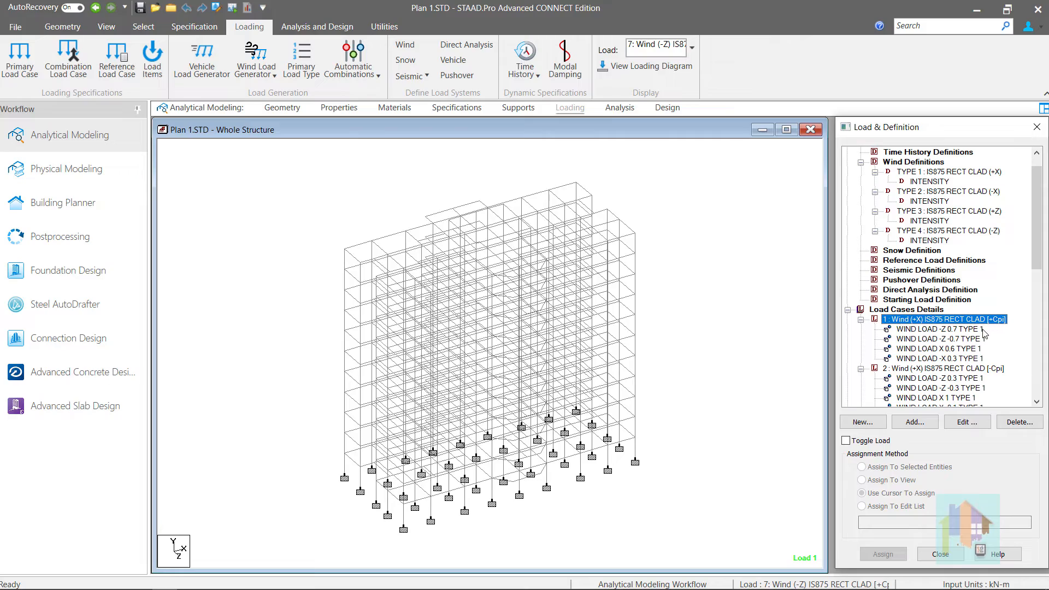
left_click(978, 330)
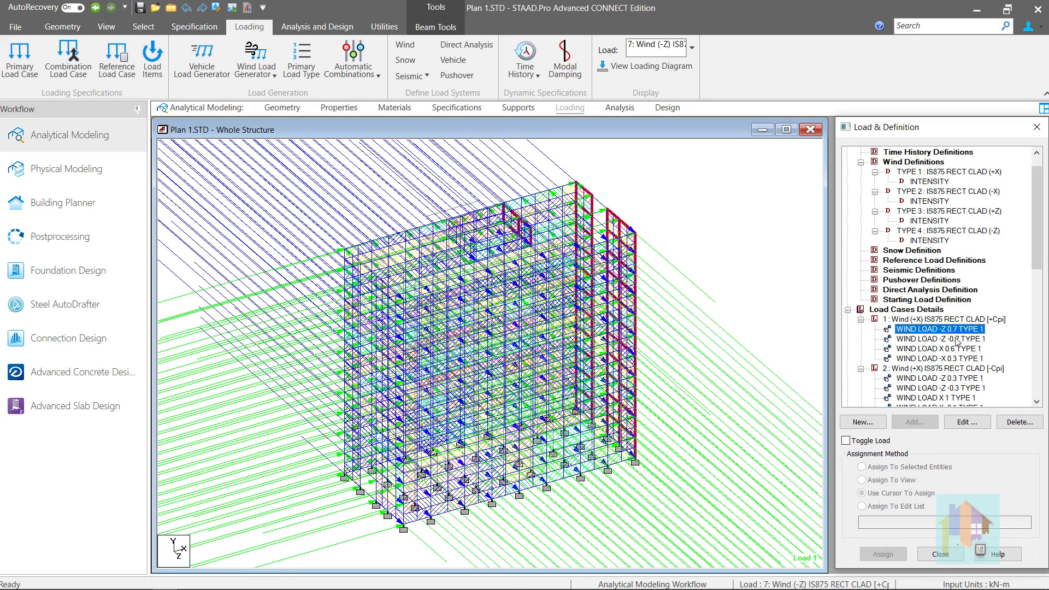
left_click(948, 380)
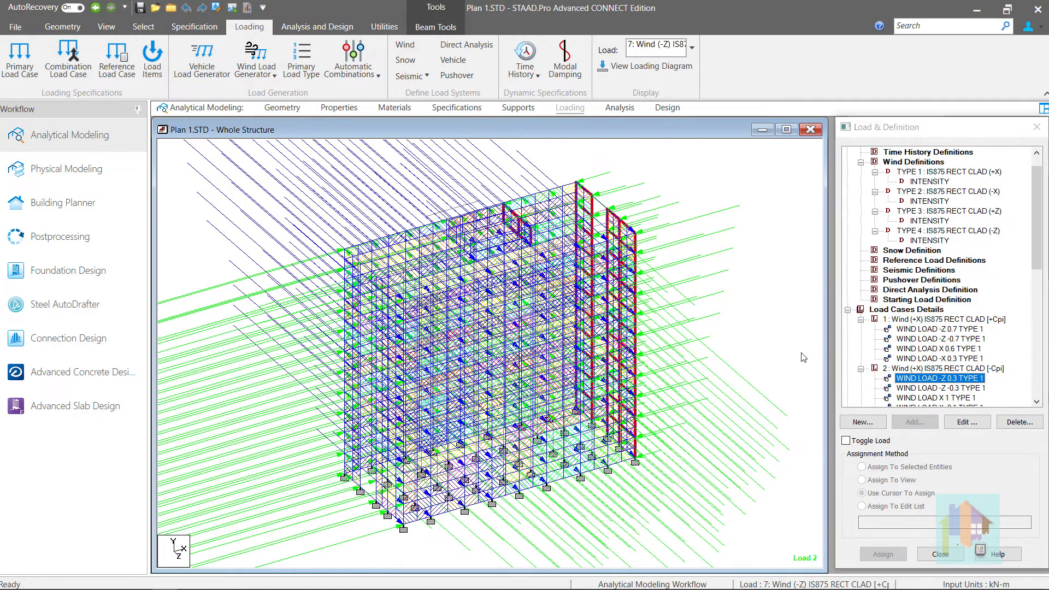
left_click(803, 357)
scroll(951, 392, "down", 2)
left_click(948, 389)
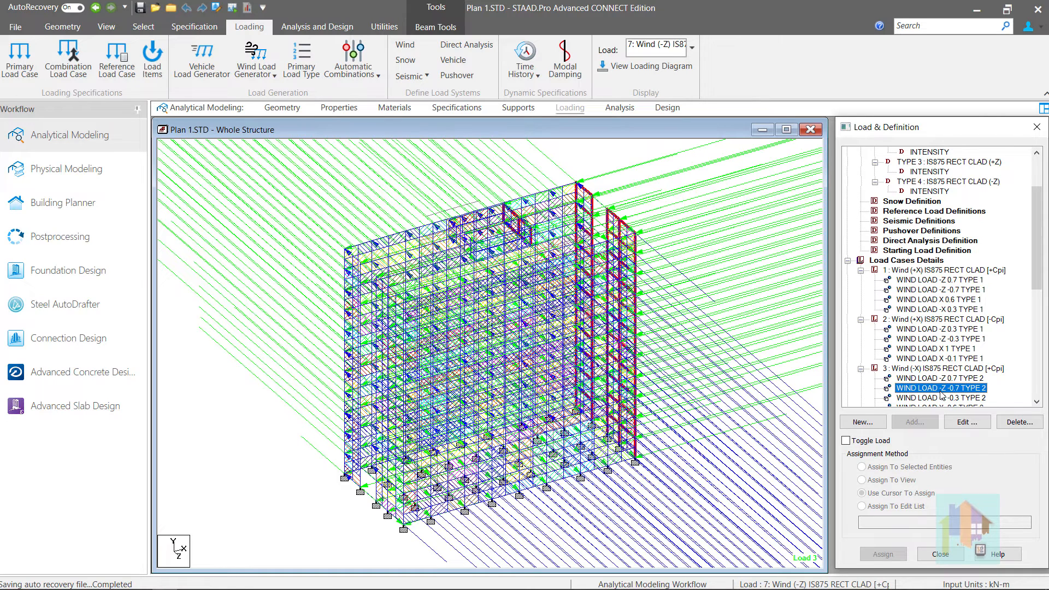
- Collapse the definitions and load cases, clear the member selection, and display the WIND LOAD -X -0.5 TYPE 4 item of load case 8
scroll(951, 369, "down", 2)
left_click(1043, 108)
left_click(845, 163)
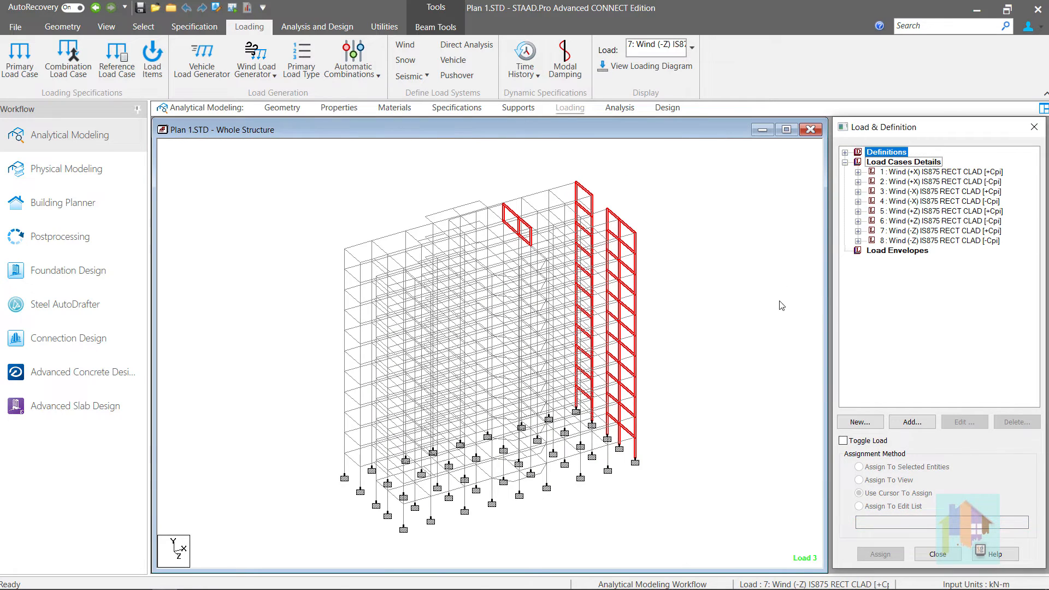
left_click(772, 309)
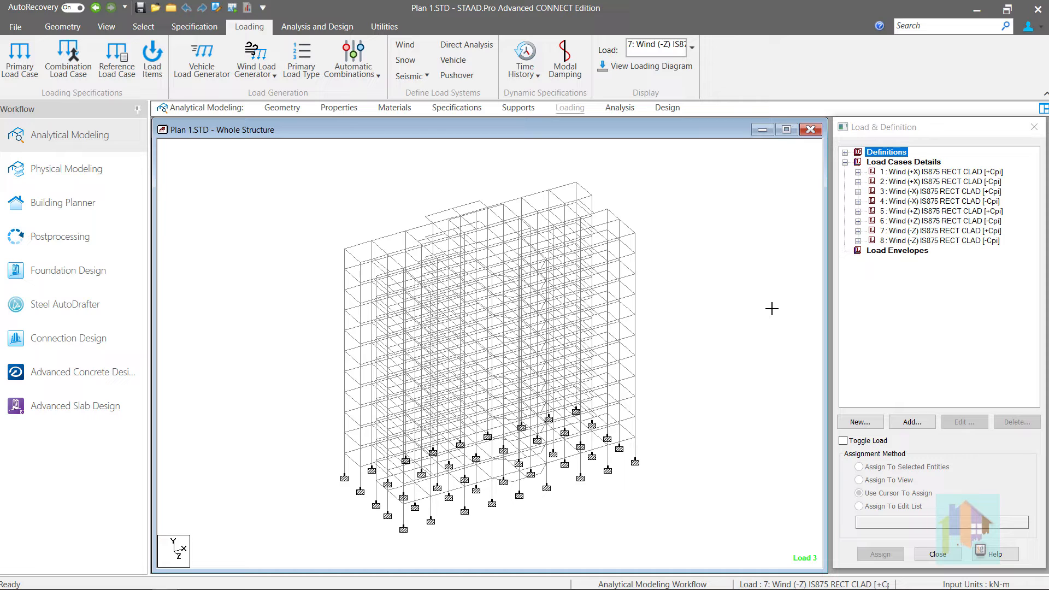
left_click(859, 243)
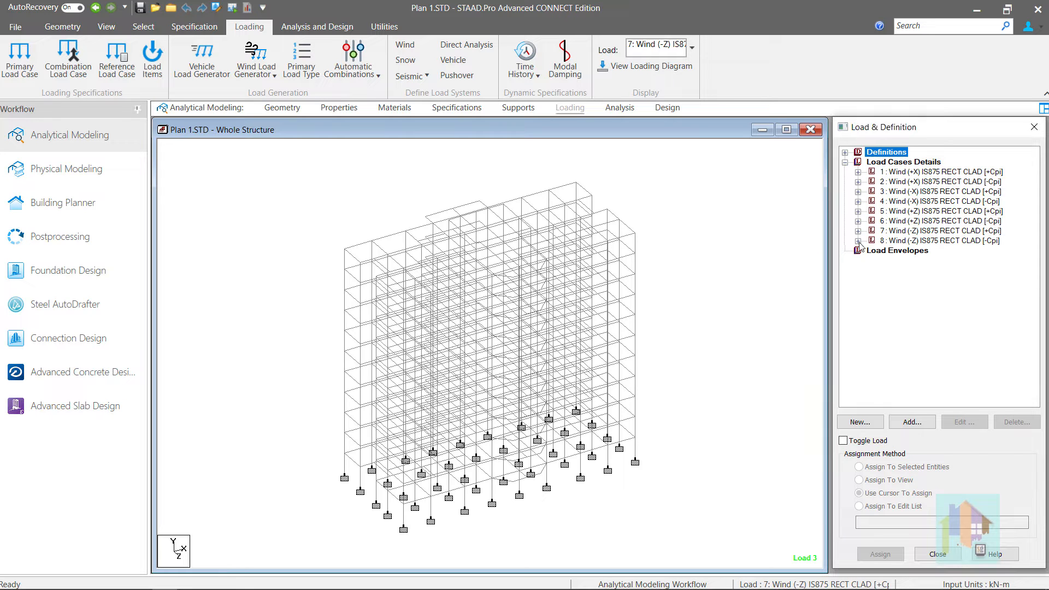
left_click(859, 242)
left_click(915, 270)
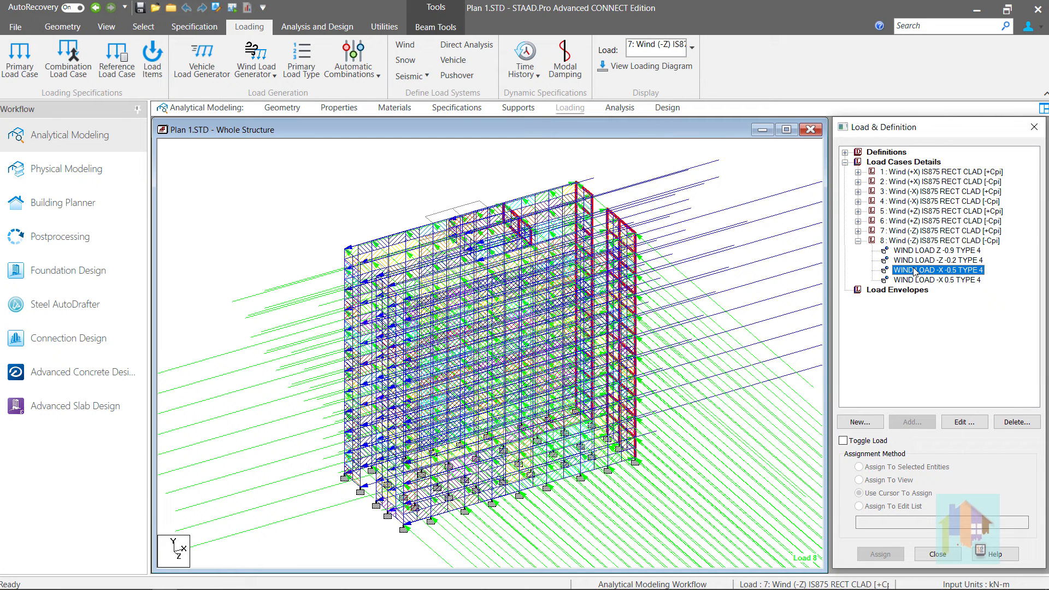
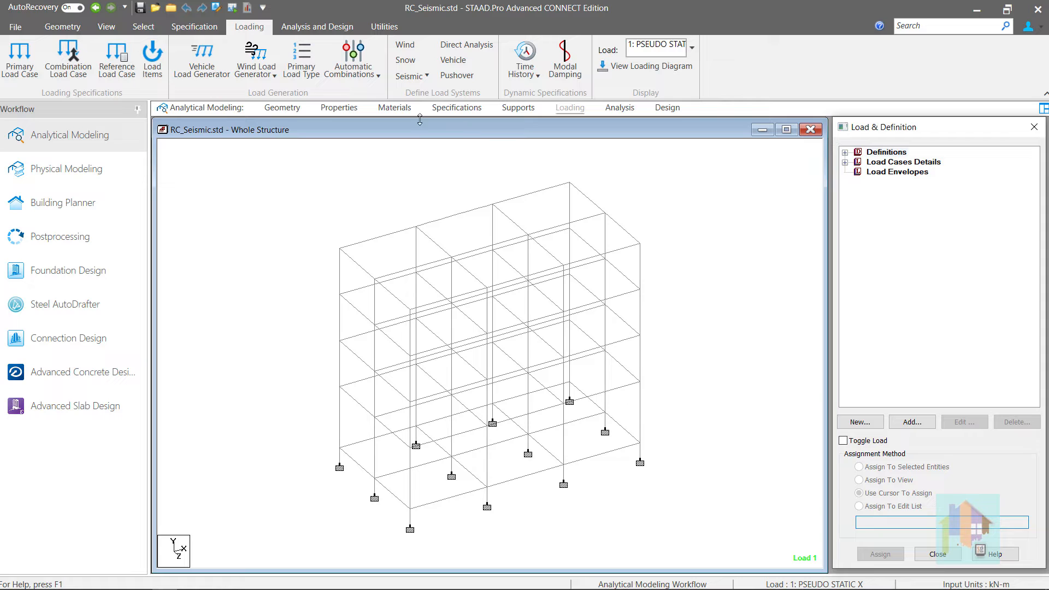
- Review the primary load types of the RC_Seismic model, and open the Euro Code Load Combination Generator
left_click(308, 73)
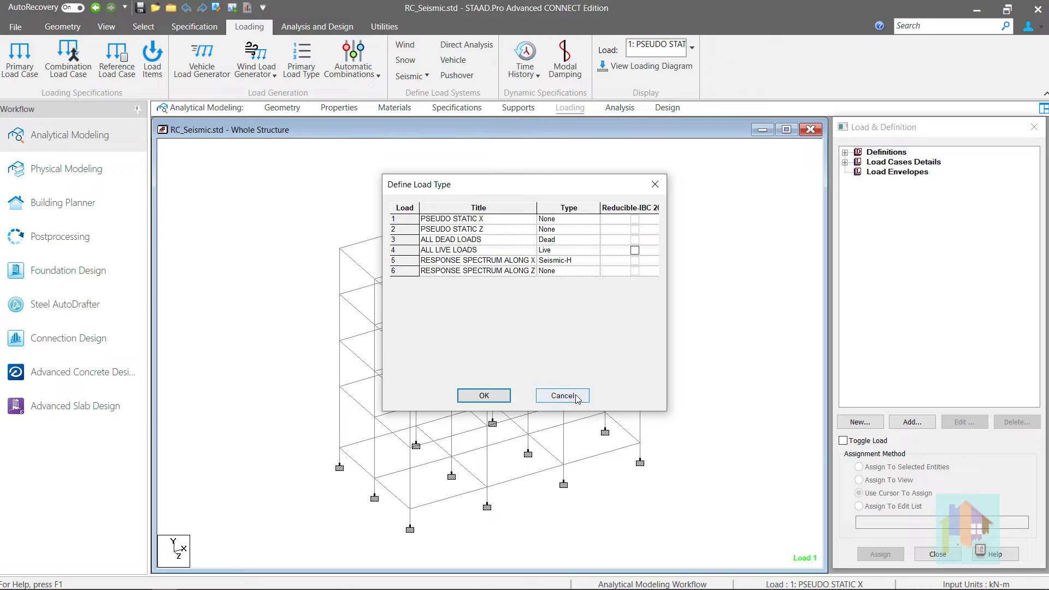
left_click(485, 396)
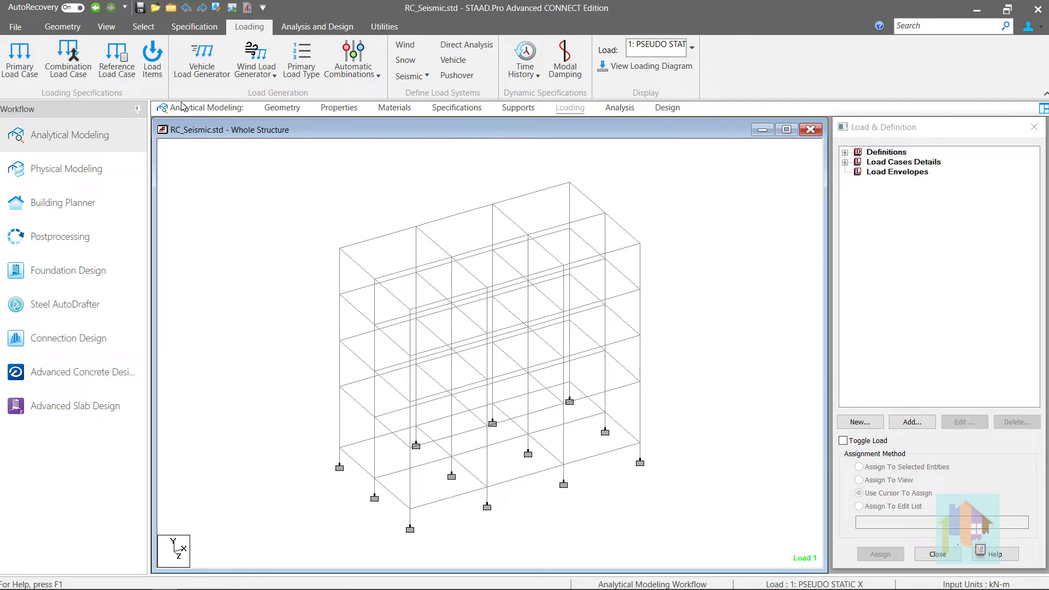
left_click(392, 27)
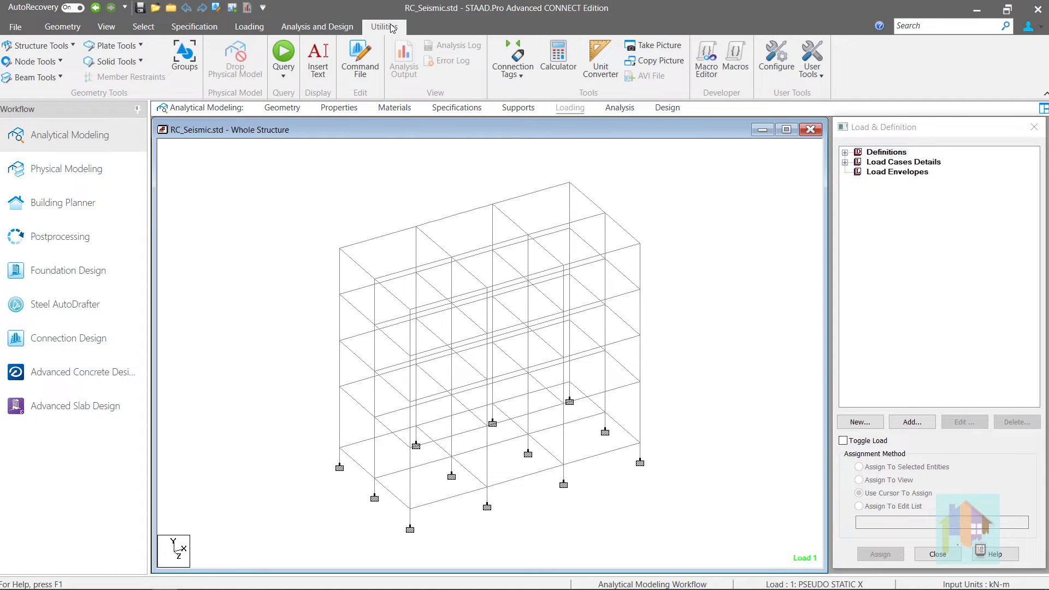
left_click(810, 82)
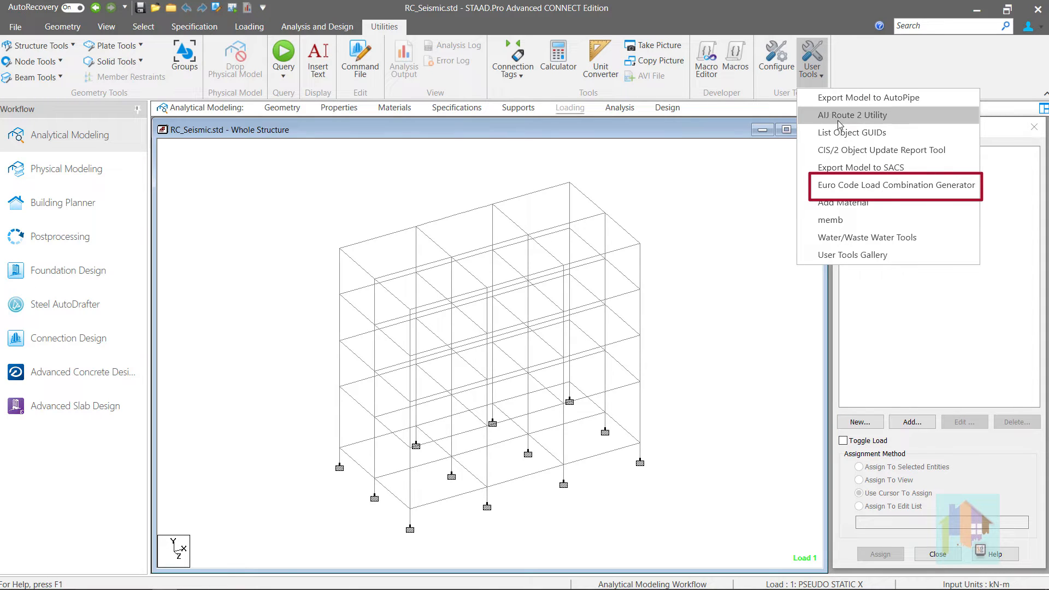
left_click(856, 187)
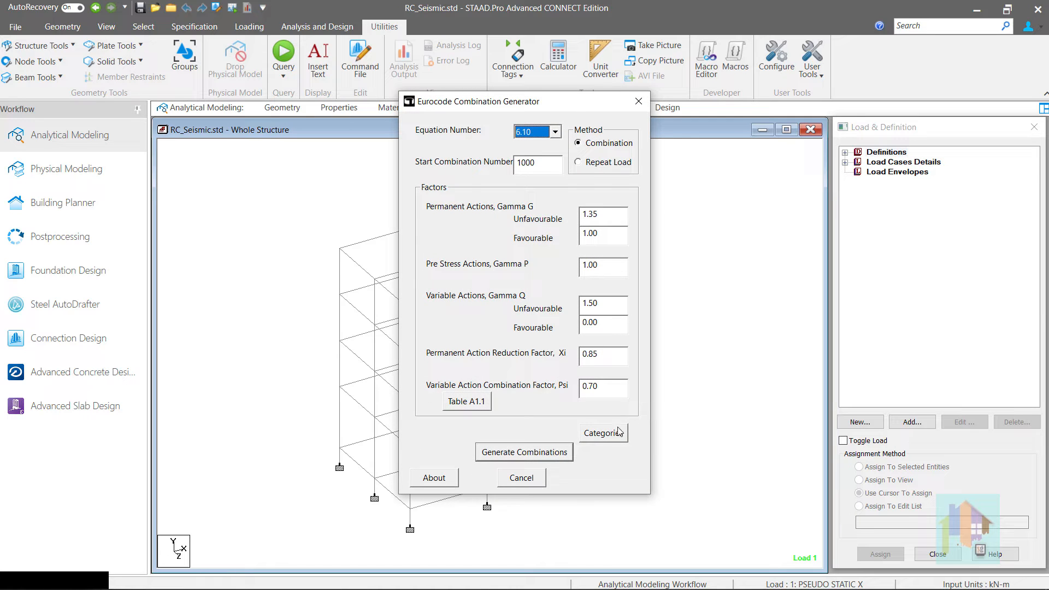
- Examine the Eurocode action categories of the load types, look through the Seismic-H options, and accept the categories without changes
left_click(614, 435)
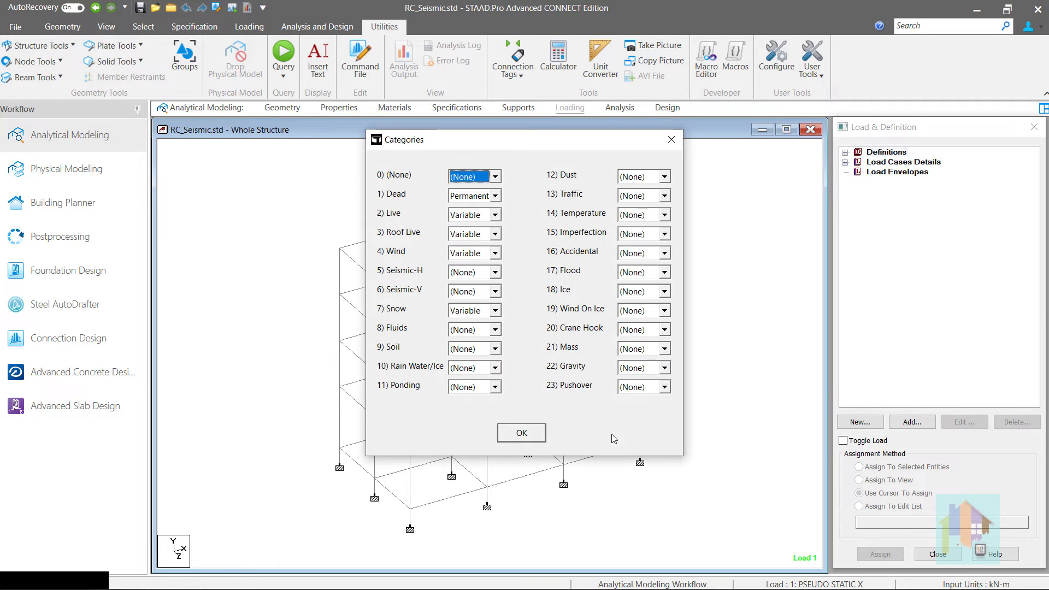
left_click(494, 273)
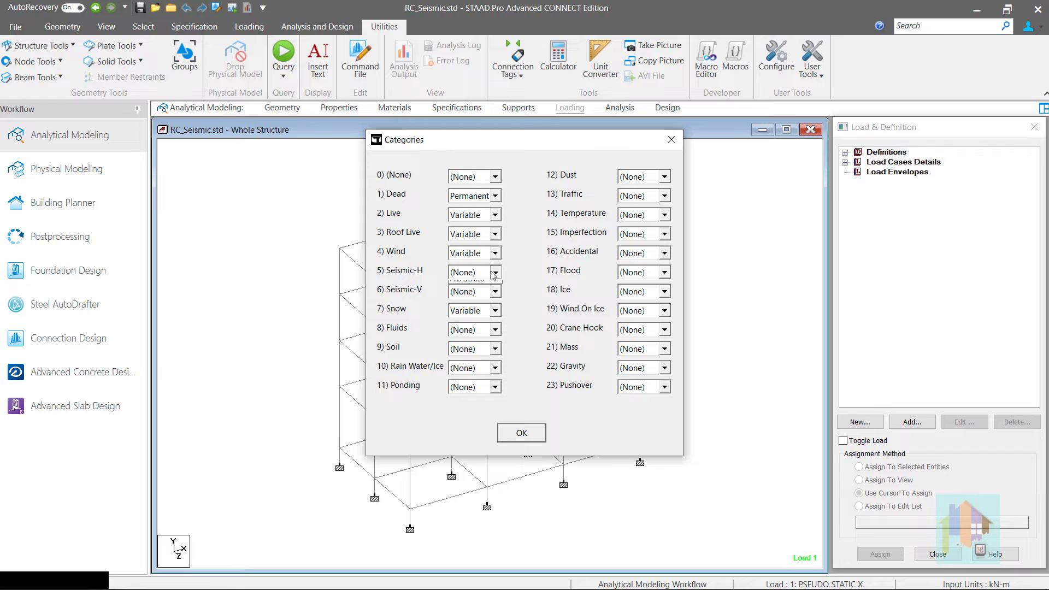
left_click(494, 273)
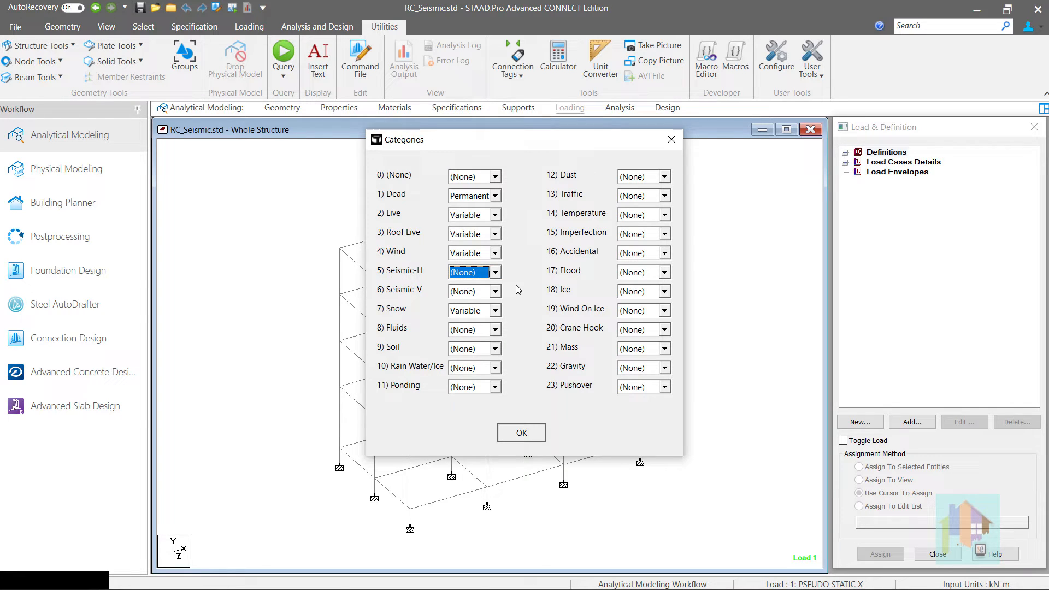
left_click(537, 433)
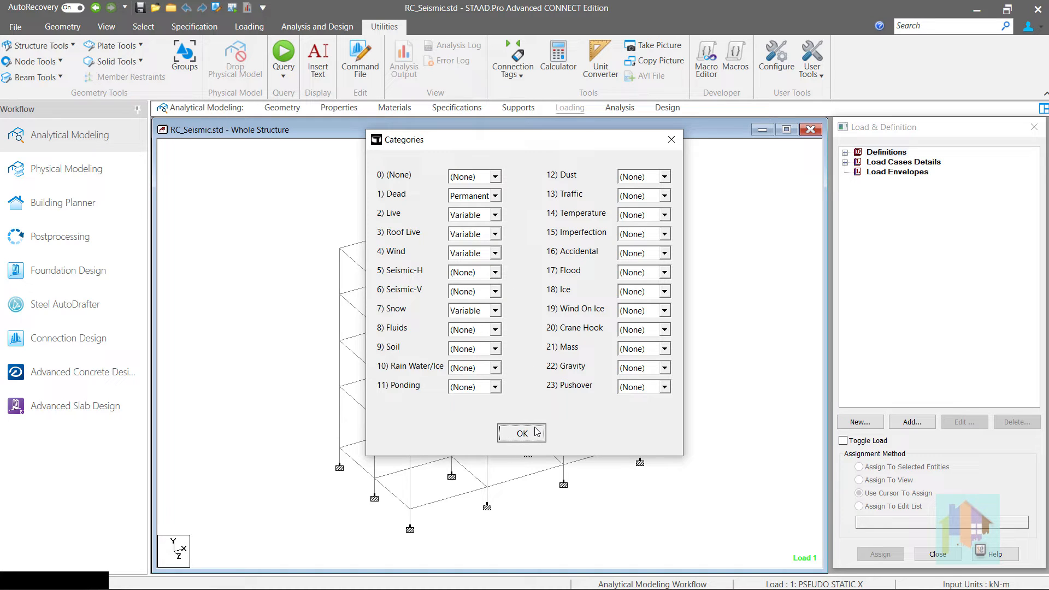
left_click(537, 433)
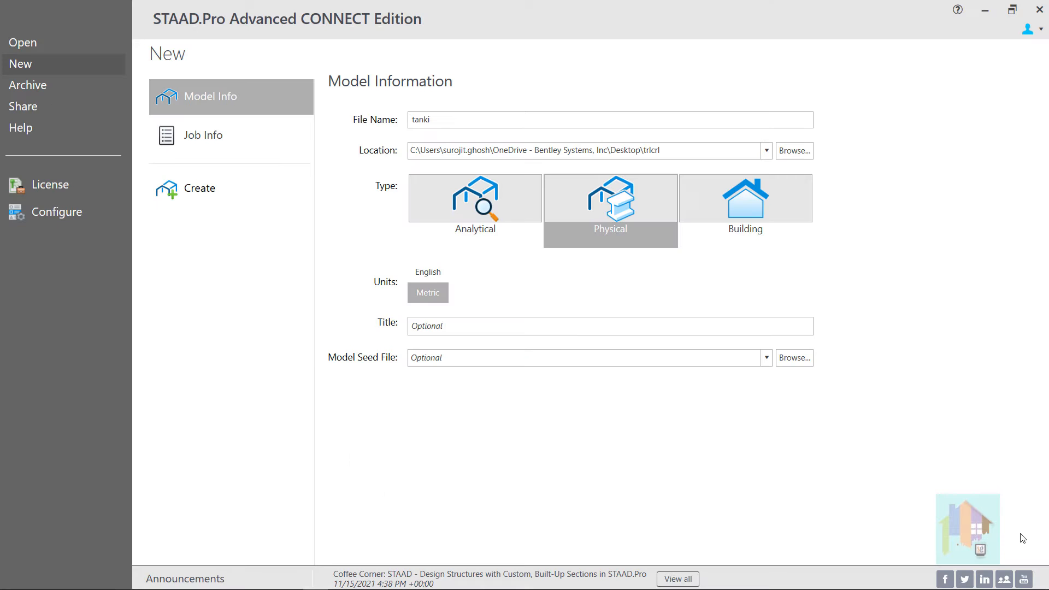
- Create the metric physical model tanki, and preview the Modular Tank Physical template in the Structure Wizard in 3D
left_click(228, 189)
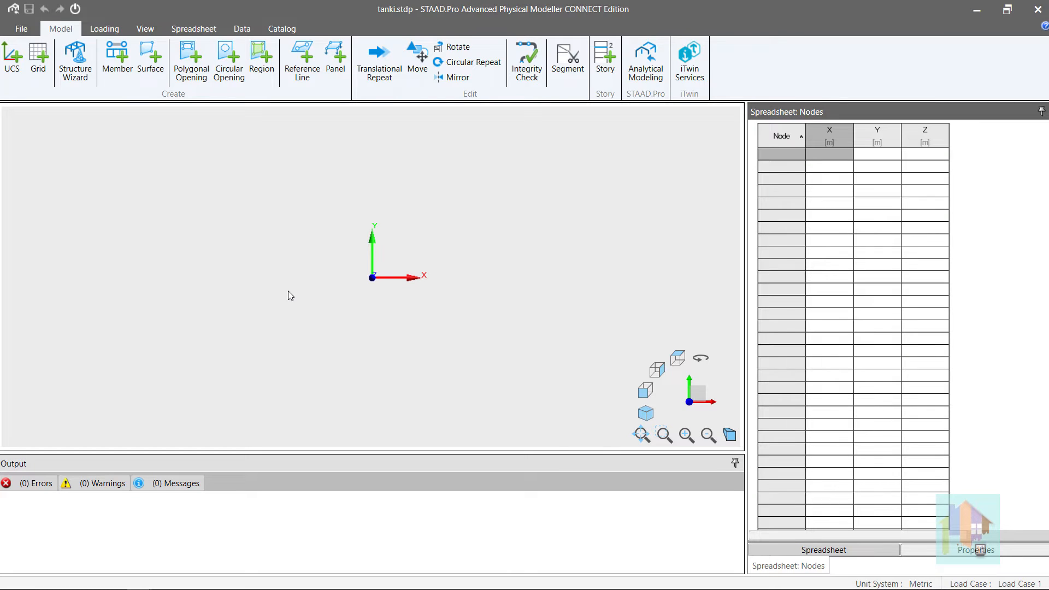
left_click(76, 77)
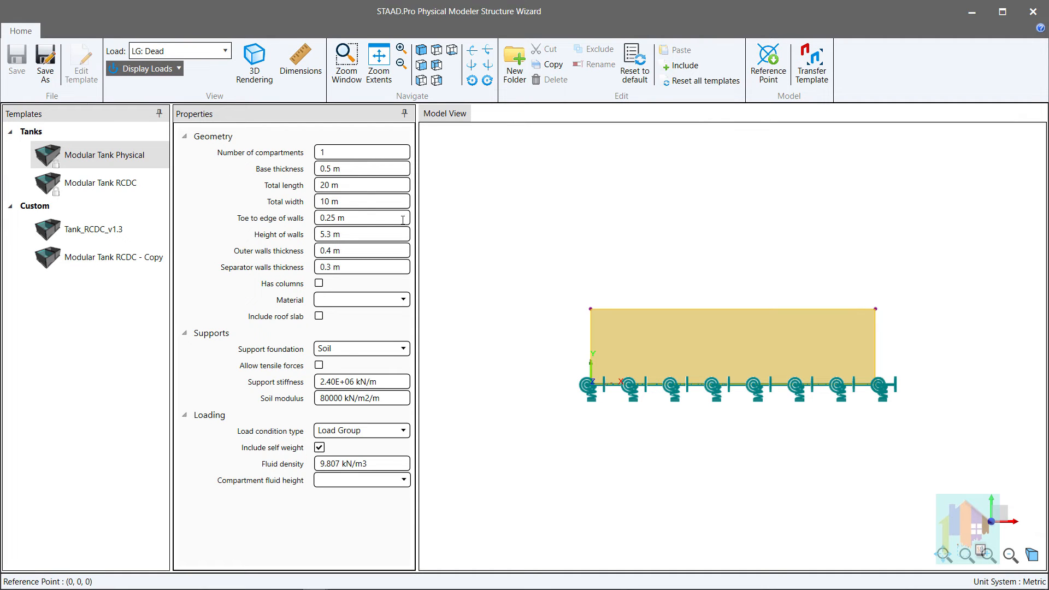
middle_click_drag(631, 348, 705, 400)
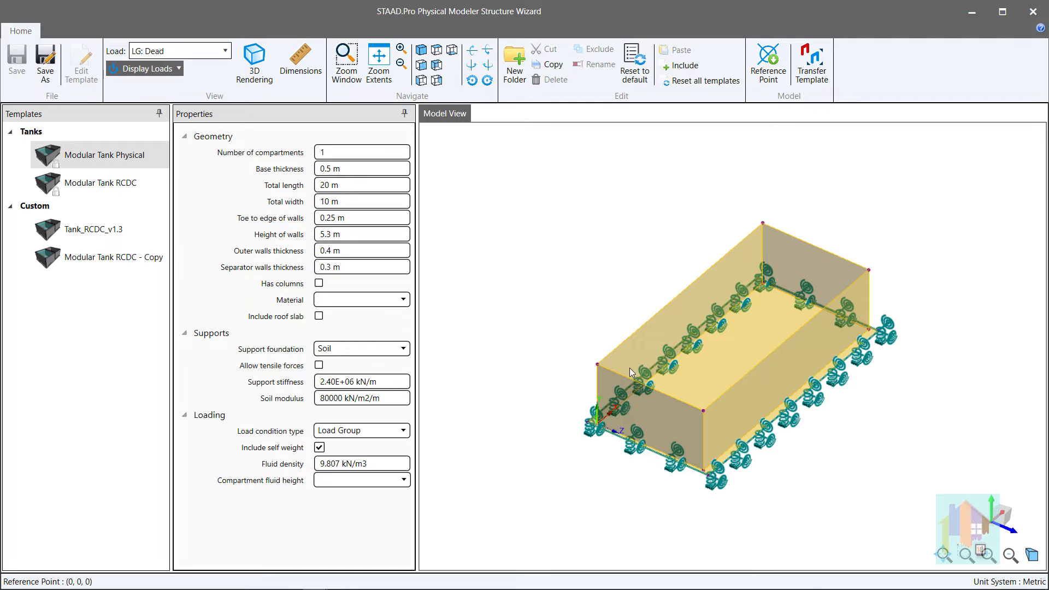
- Choose the Modular Tank RCDC template, and compare the tank without and with the two level wall, keeping it on
left_click(132, 185)
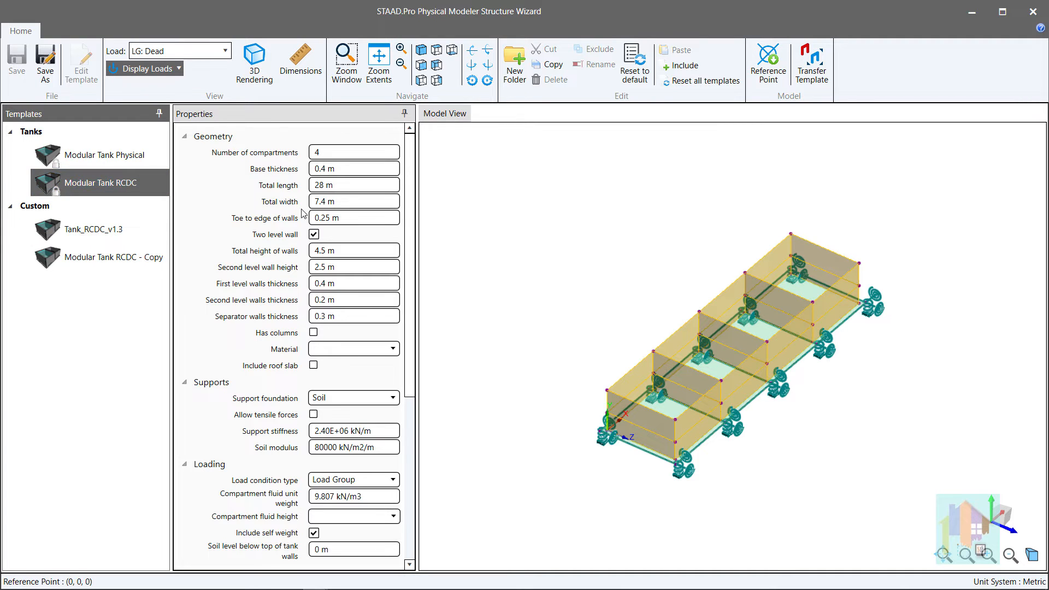
left_click(313, 234)
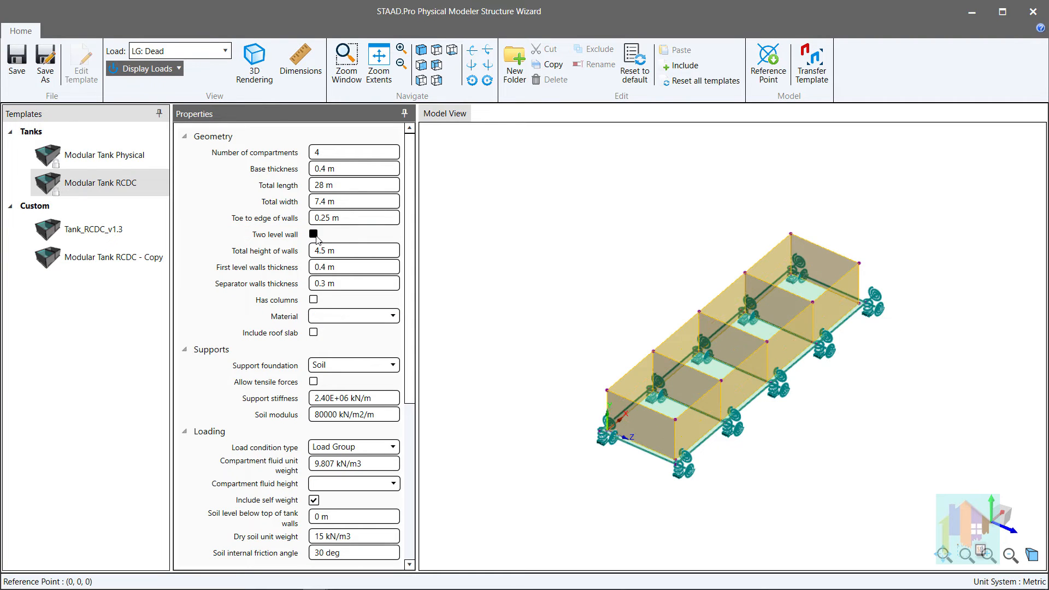
left_click(314, 234)
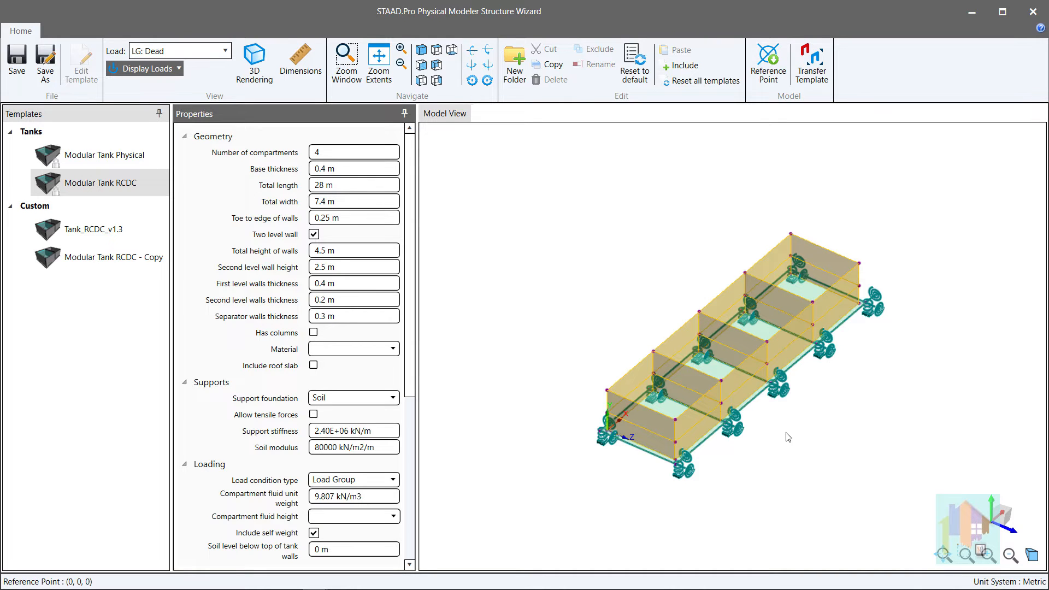
left_click(715, 425)
scroll(708, 425, "up", 1)
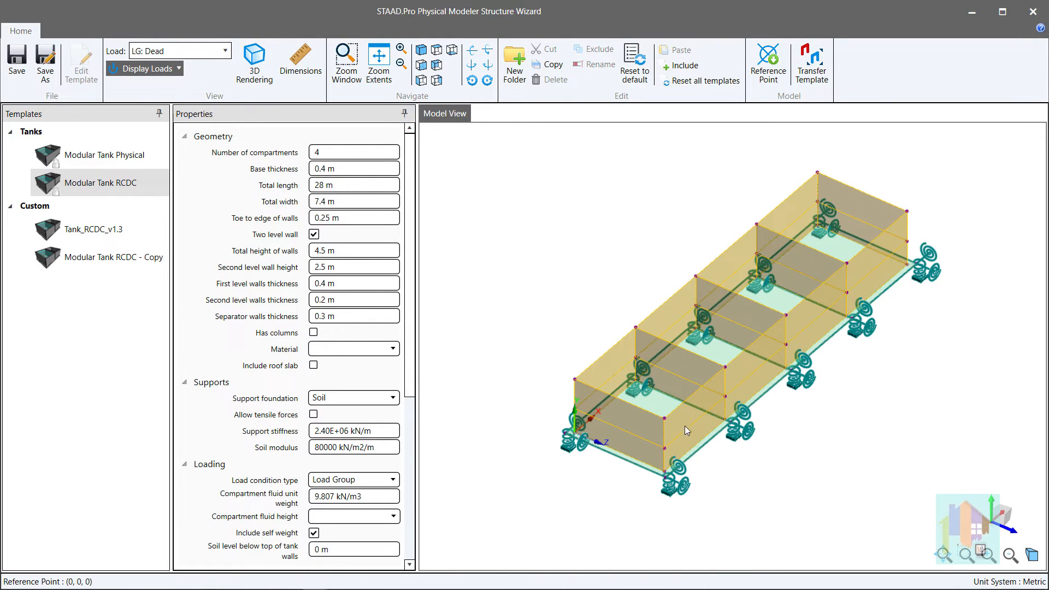
- Set the tank's soil level below the top of the walls to 1 m and the dead surcharge pressure to 5 kN/m2
scroll(333, 429, "down", 3)
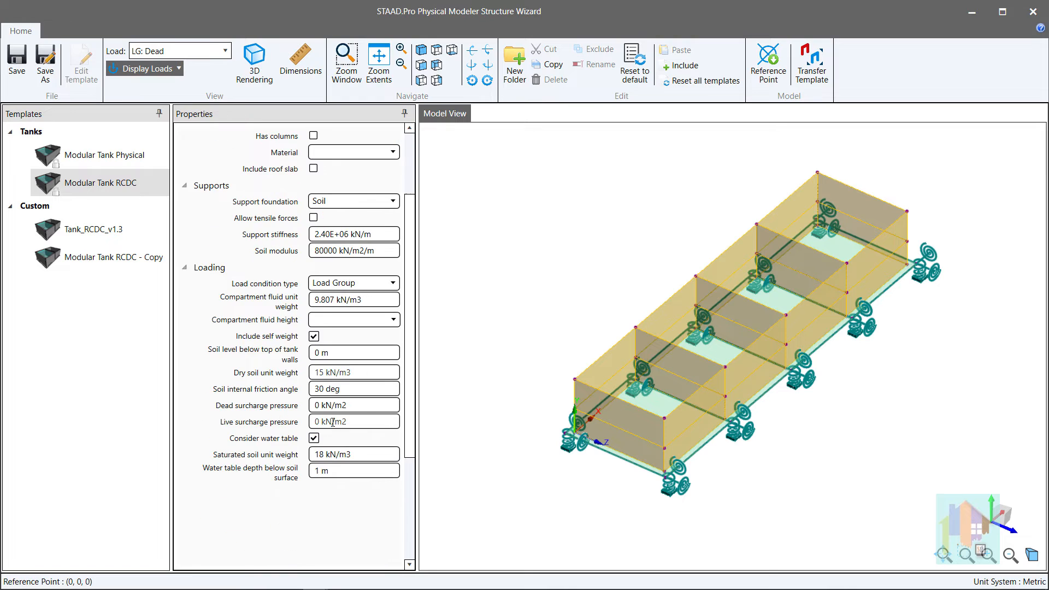
scroll(333, 423, "down", 1)
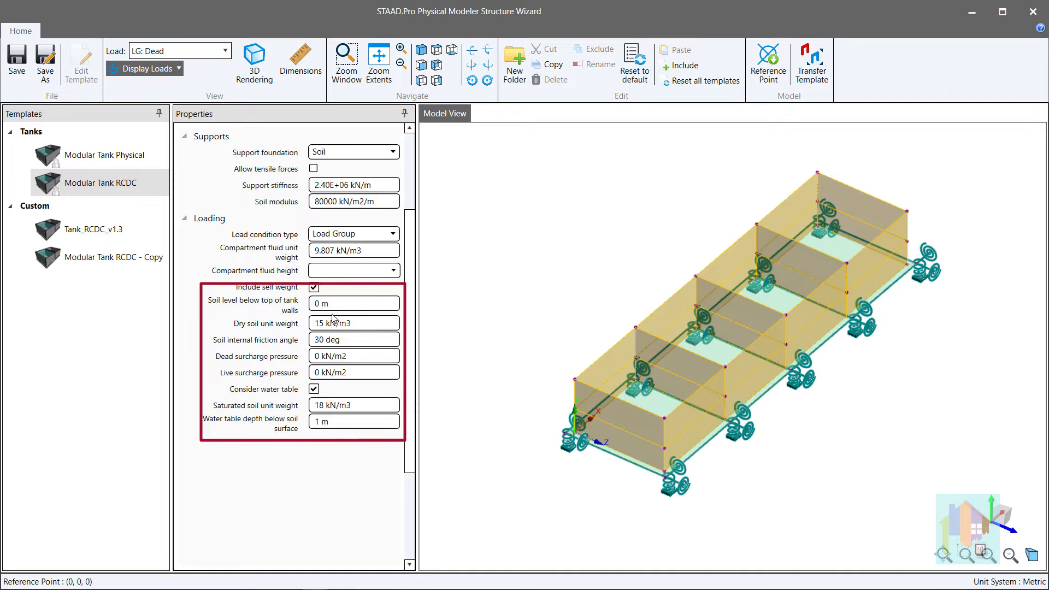
left_click_drag(330, 305, 300, 307)
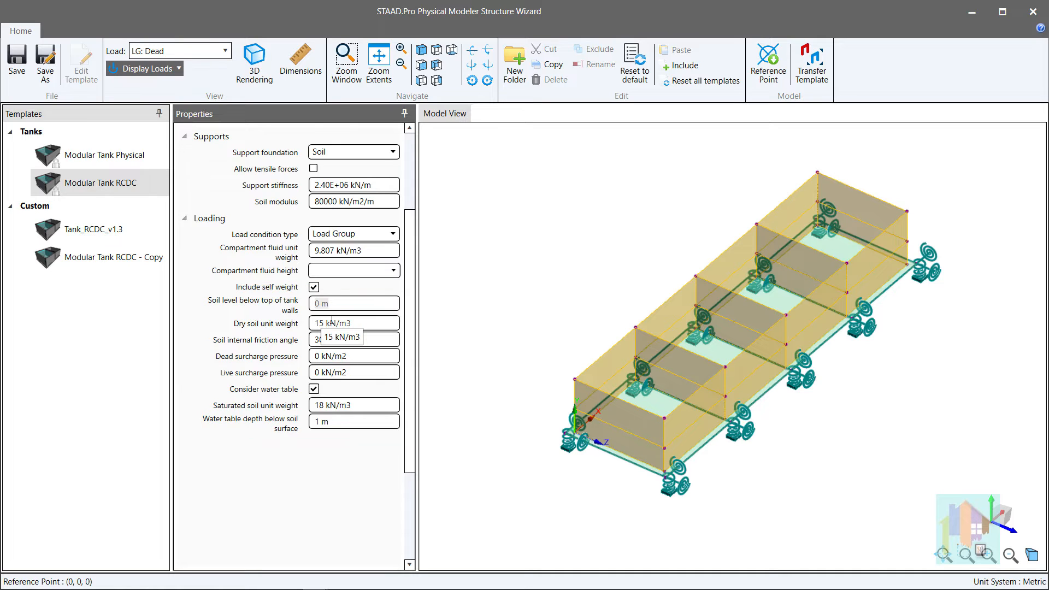
type("1")
key("Return")
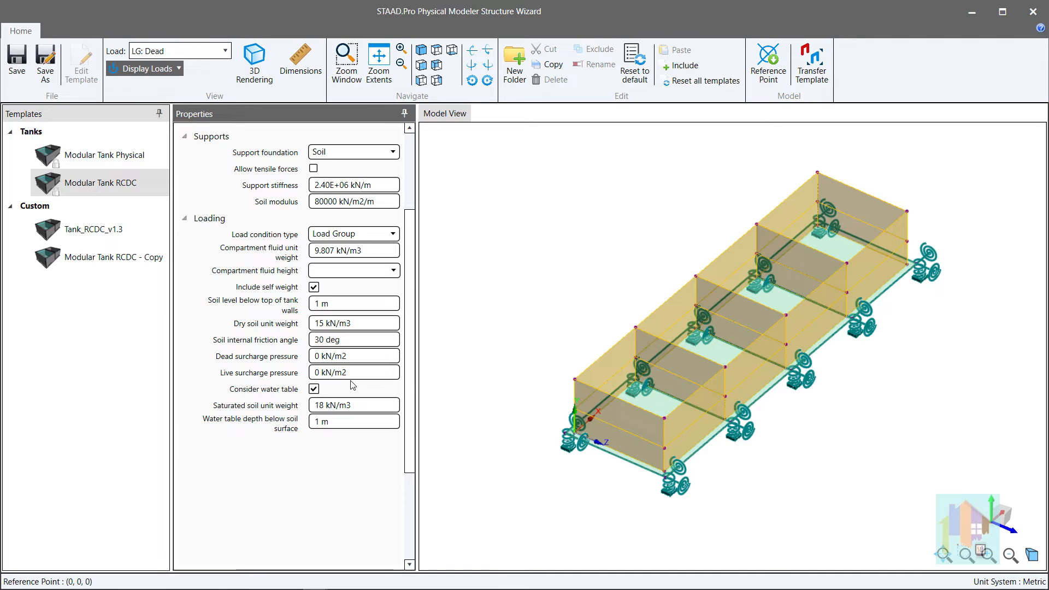
left_click(321, 357)
type("5")
- Display the loads of the Dry Soil, Saturated Soil and Water Table load groups on the tank model
left_click(103, 48)
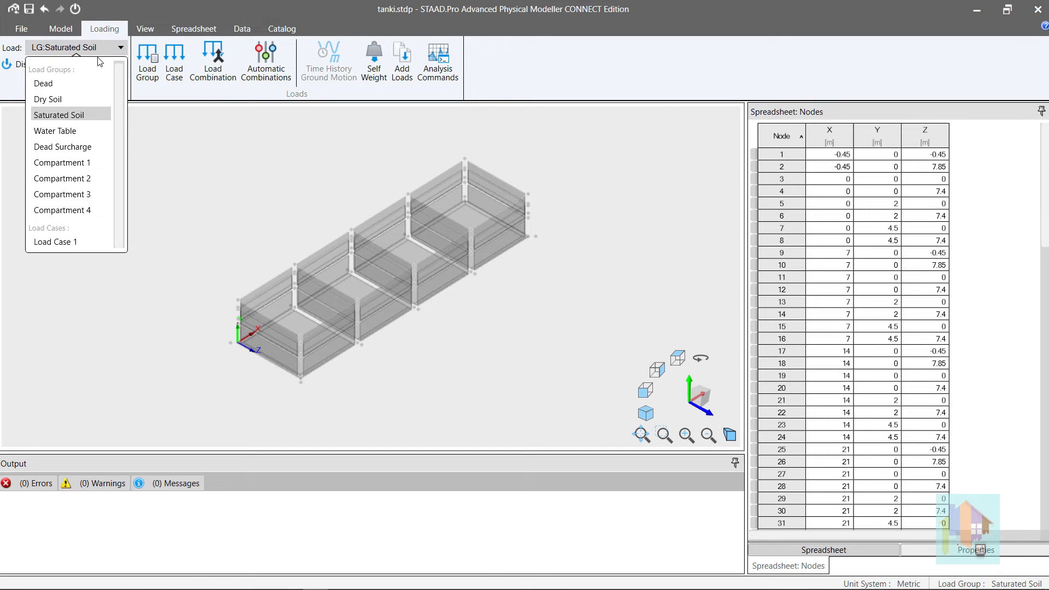
left_click(90, 99)
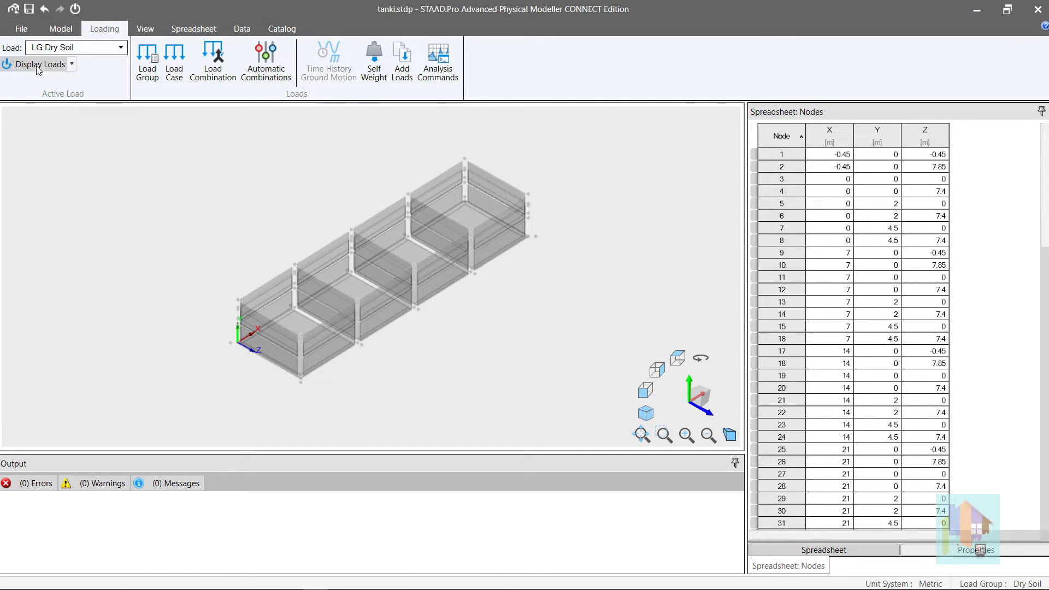
left_click(38, 64)
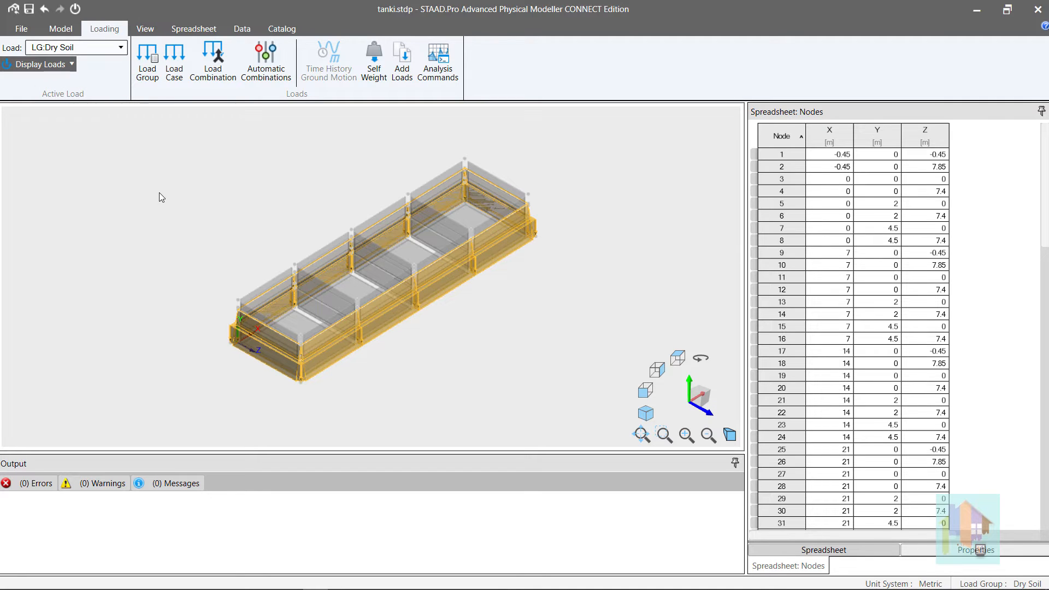
left_click(91, 51)
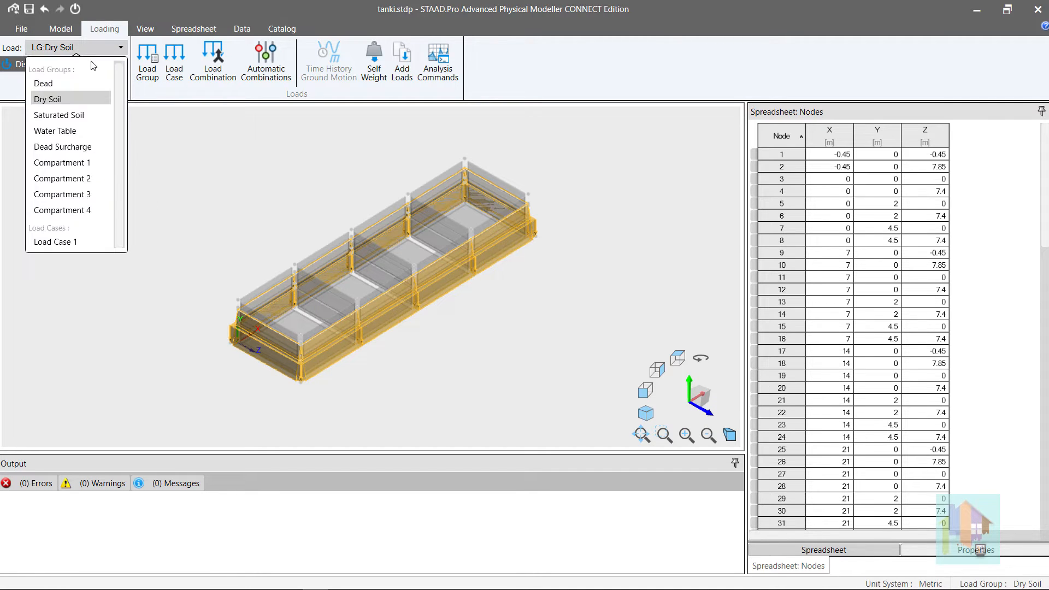
left_click(90, 117)
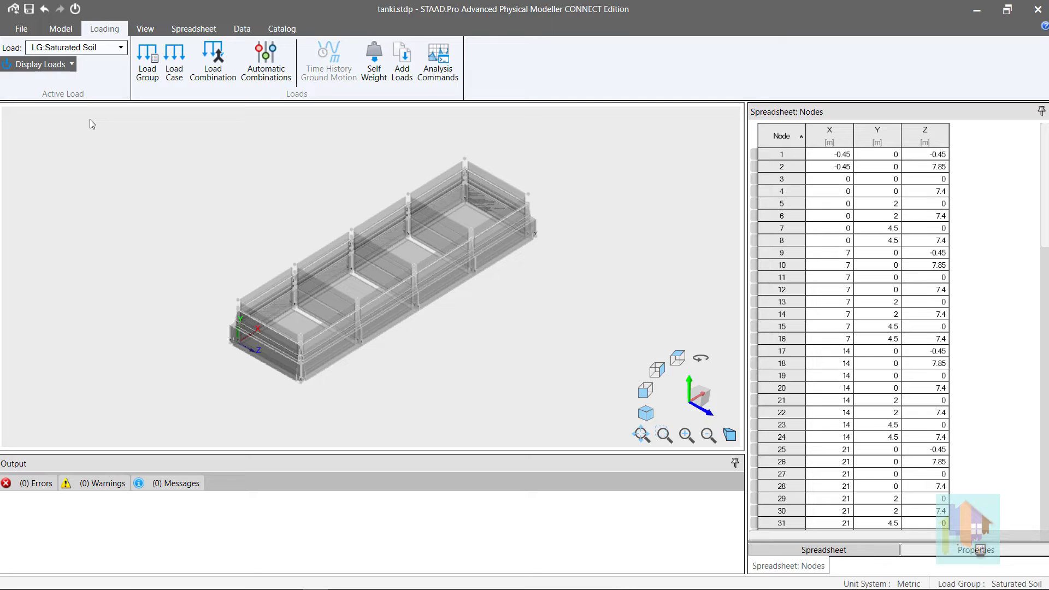
left_click(100, 51)
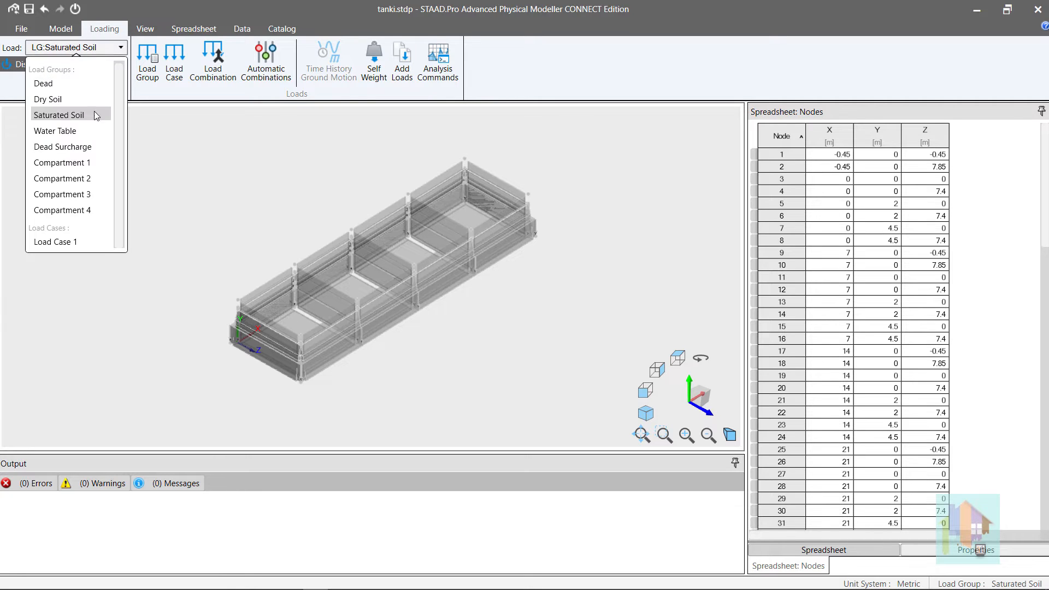
left_click(94, 129)
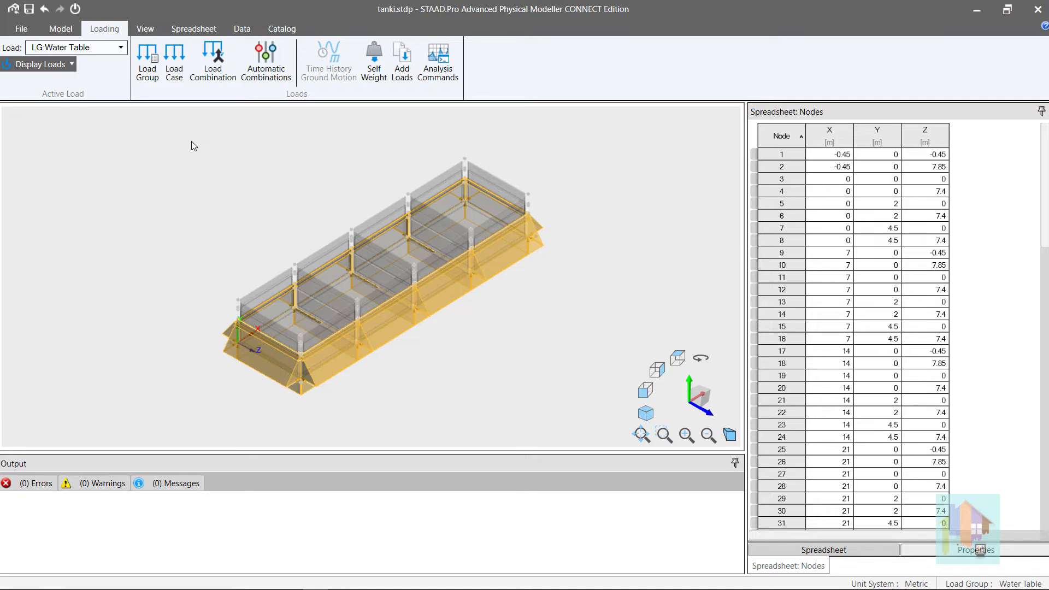
key("Escape")
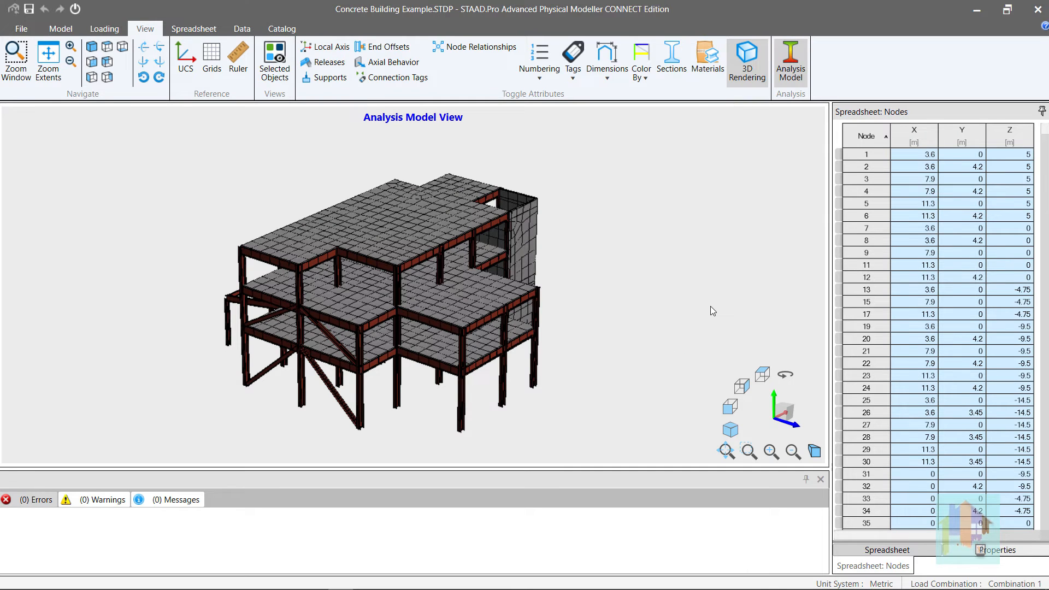
- Turn off the analysis model view of the concrete building and open the Group Manager beside the structure
left_click(790, 61)
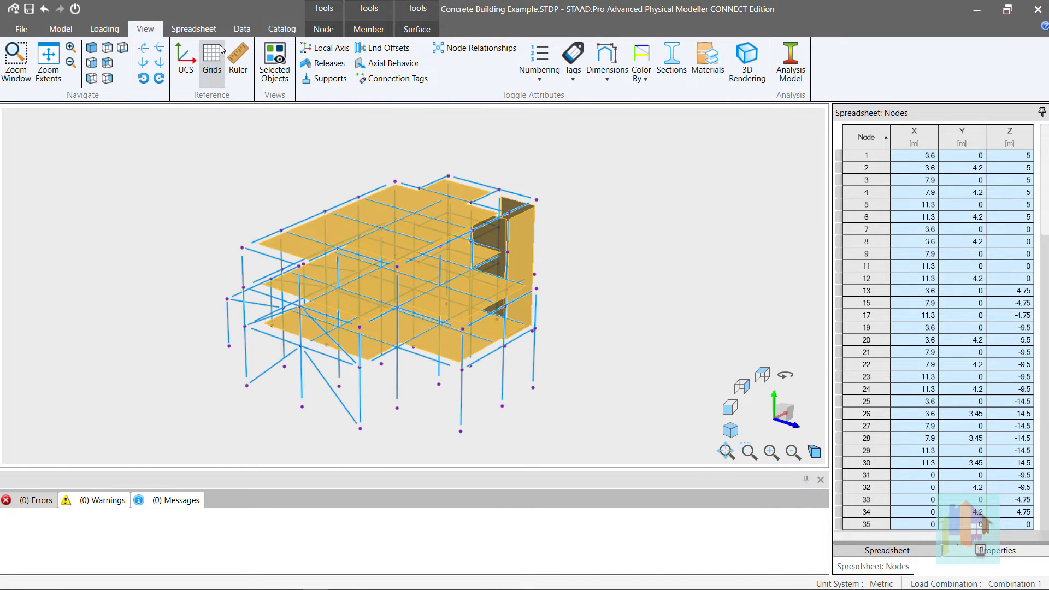
left_click(243, 29)
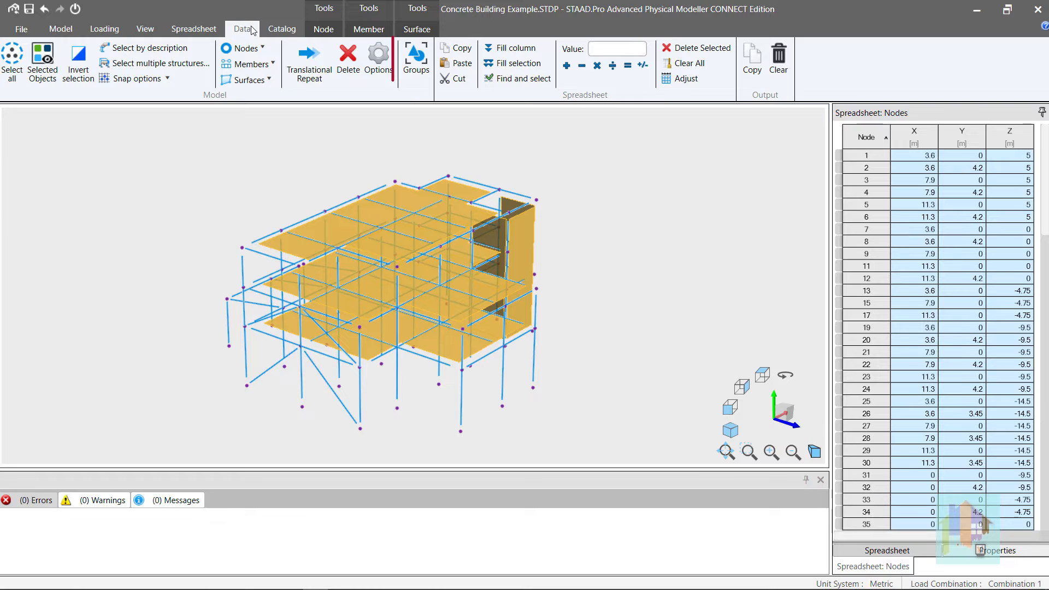
left_click(425, 84)
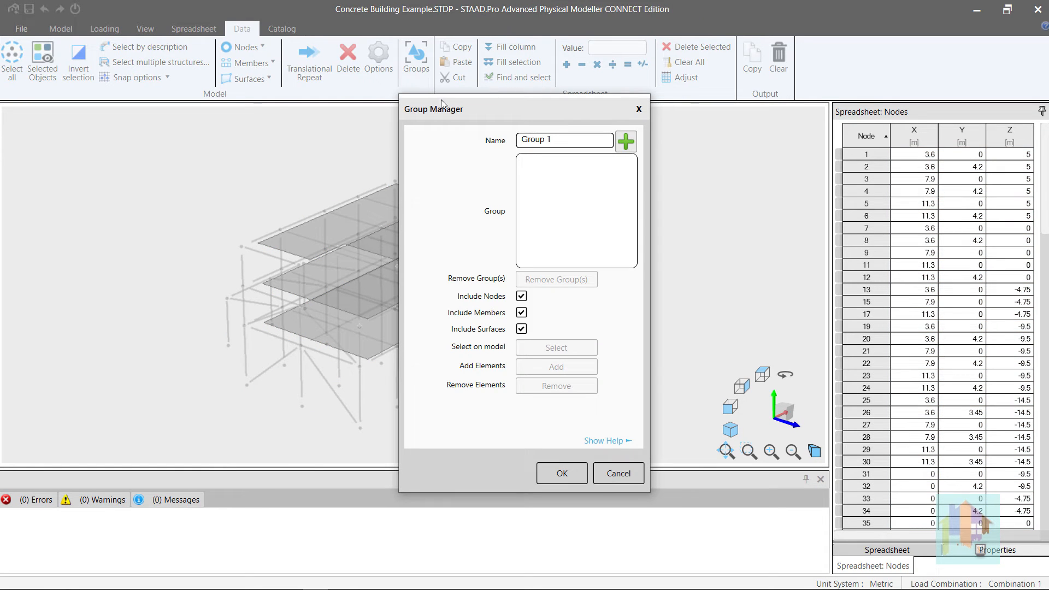
left_click_drag(450, 109, 631, 107)
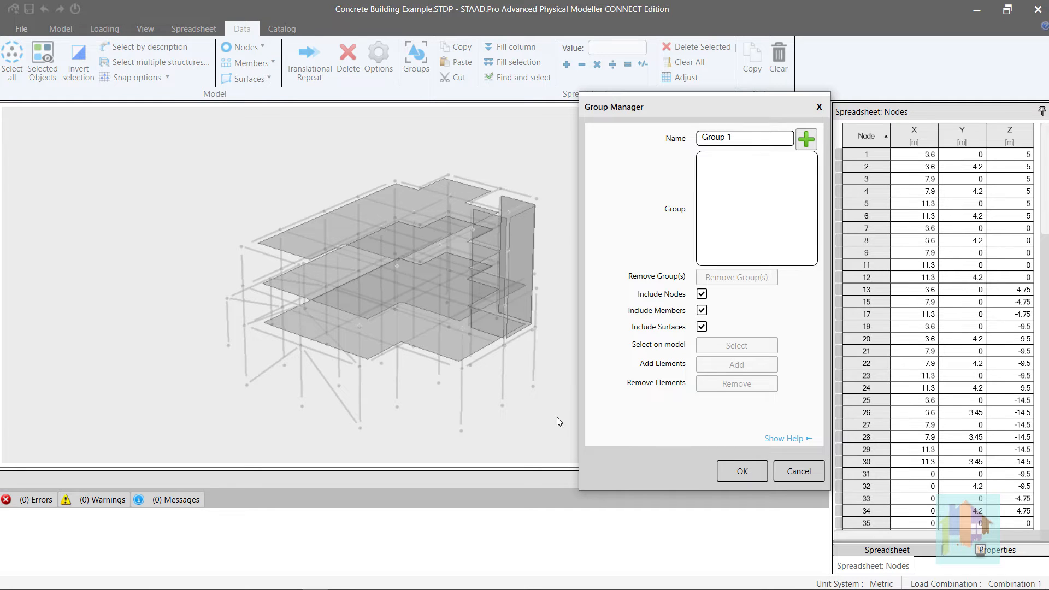
- Create Group 1 and add only the members from a window selection over the near corner of the building, excluding nodes and surfaces
left_click_drag(552, 425, 428, 310)
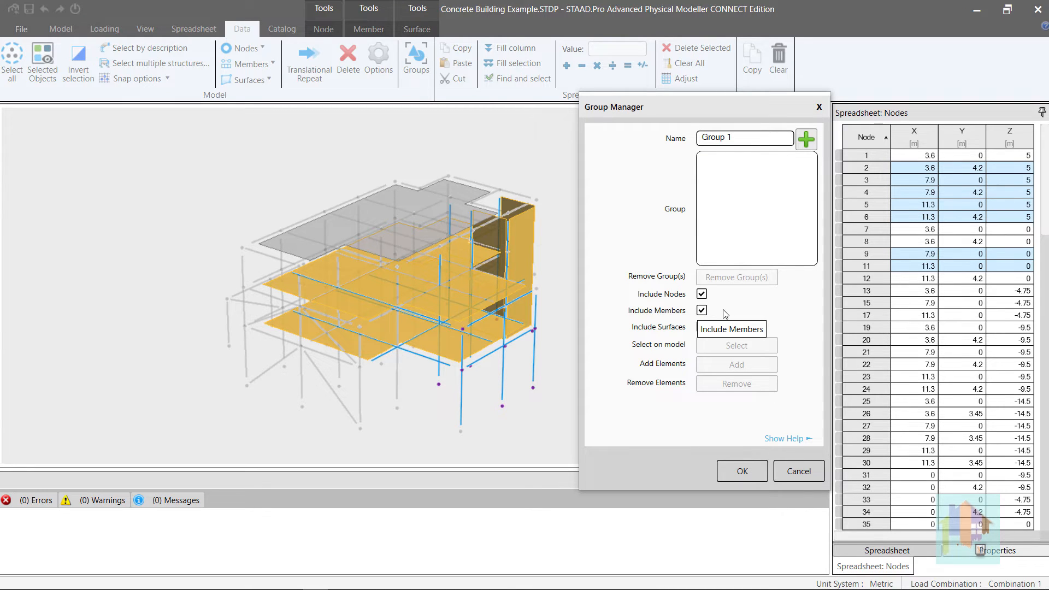
left_click(703, 294)
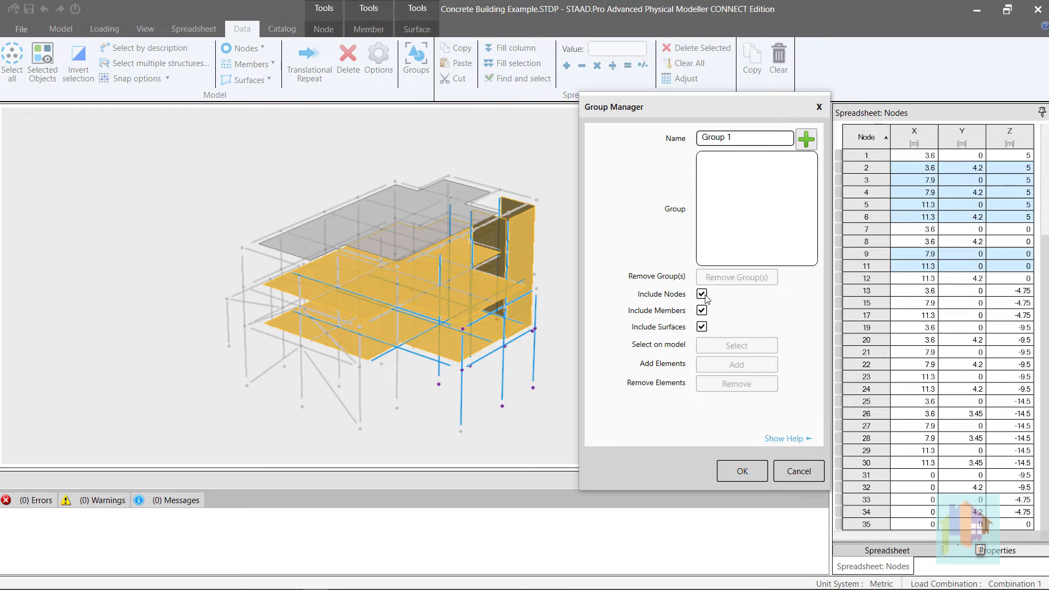
left_click(702, 326)
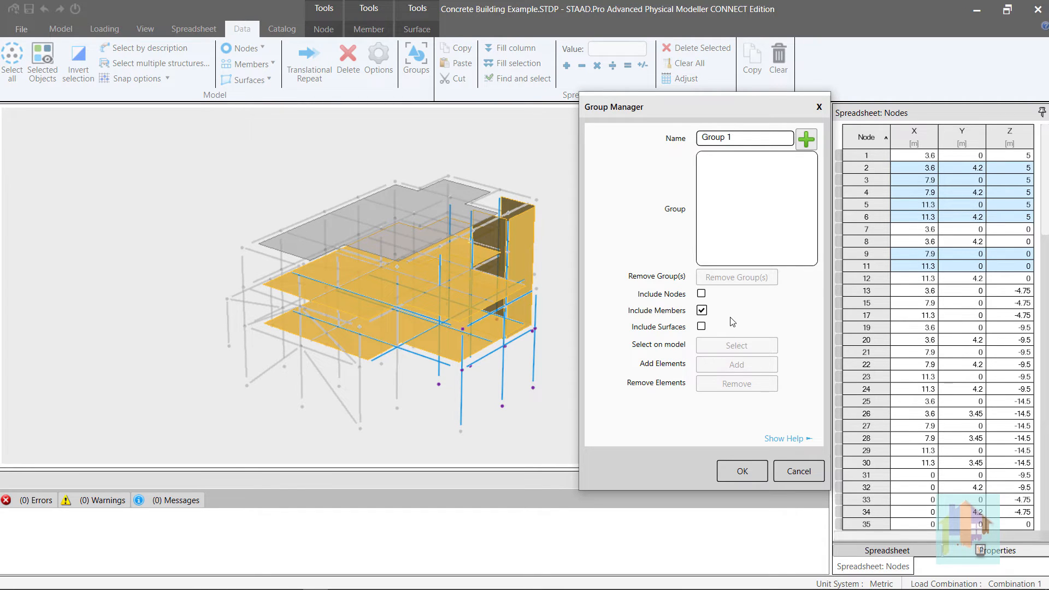
left_click(808, 139)
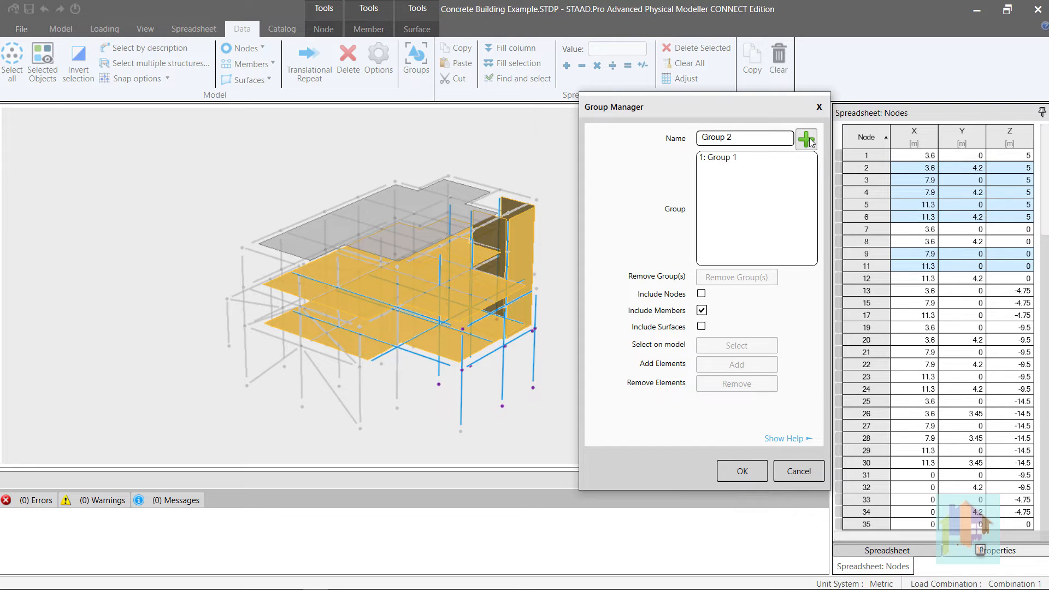
left_click(727, 159)
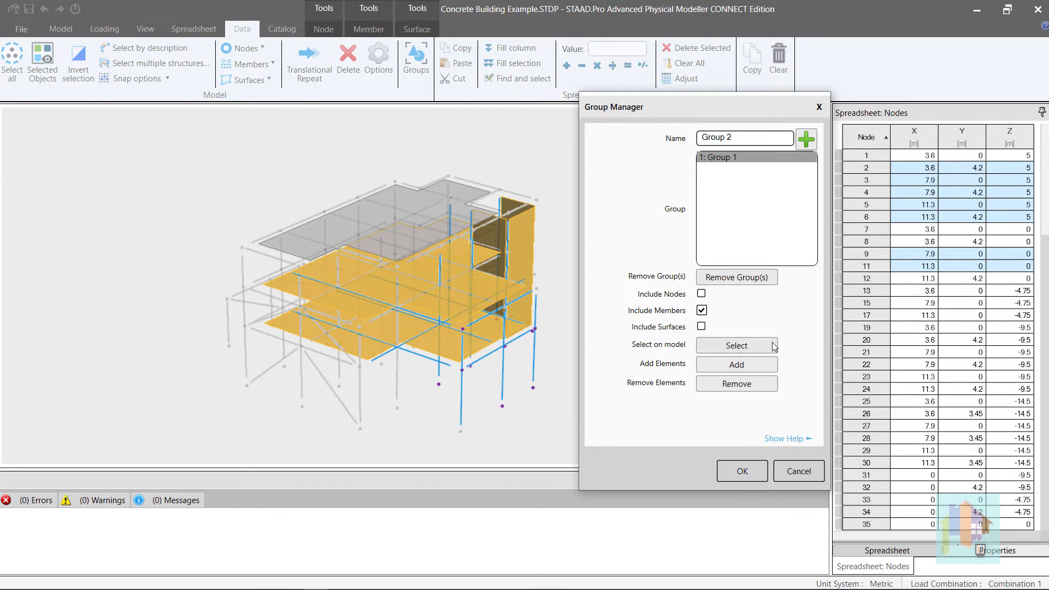
left_click(761, 368)
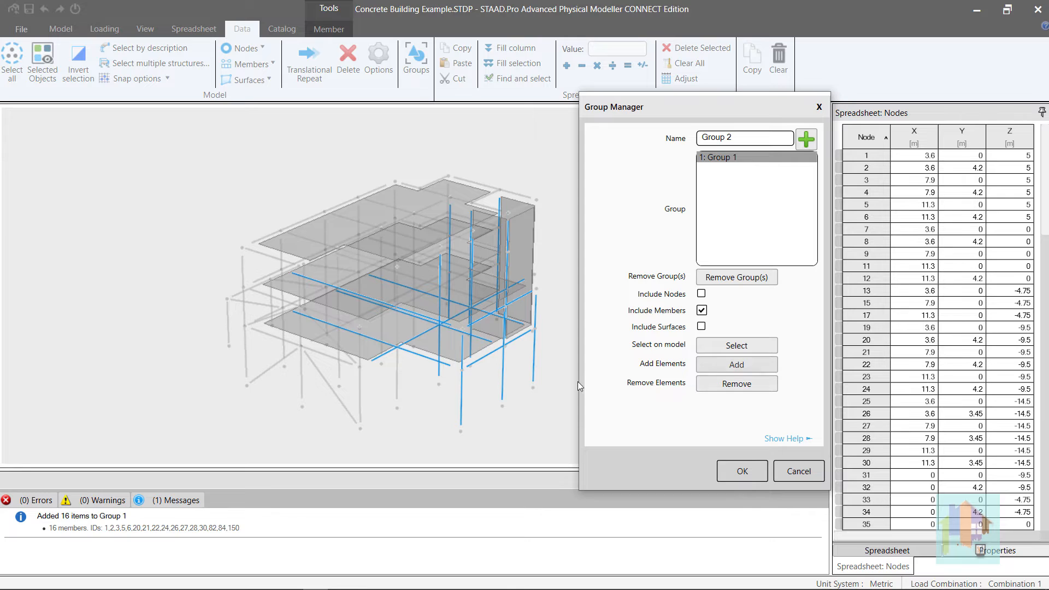
left_click(527, 421)
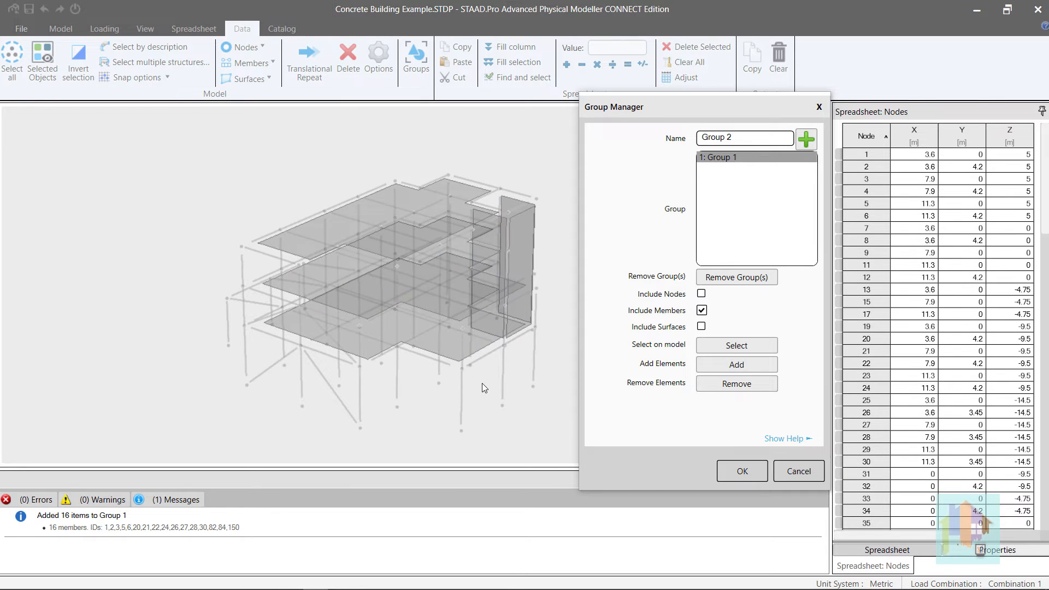
- Include surfaces and add the members and surfaces of a second window selection to Group 1
left_click_drag(482, 383, 388, 312)
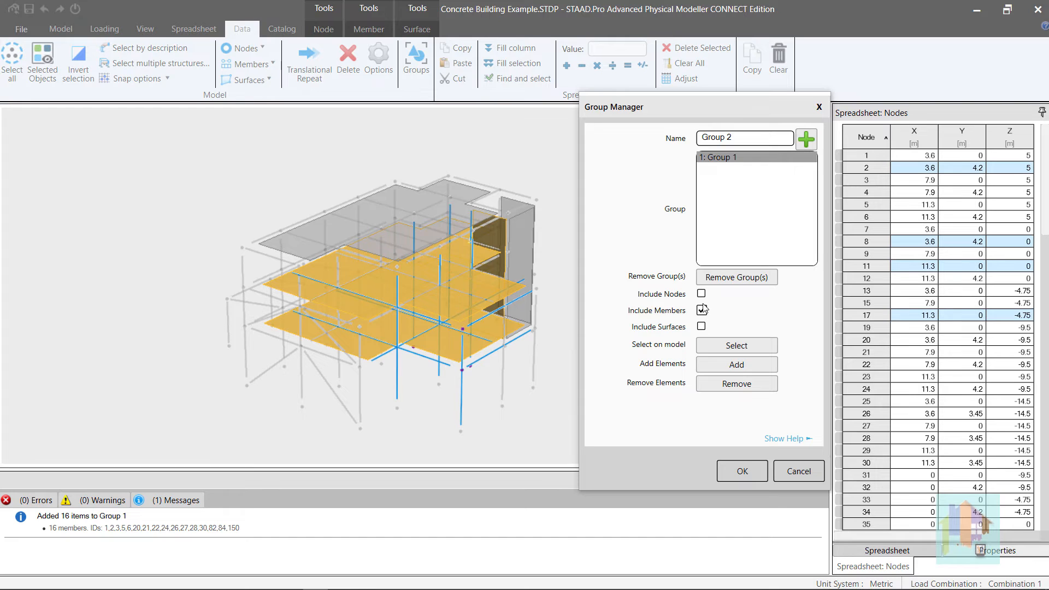
left_click(701, 327)
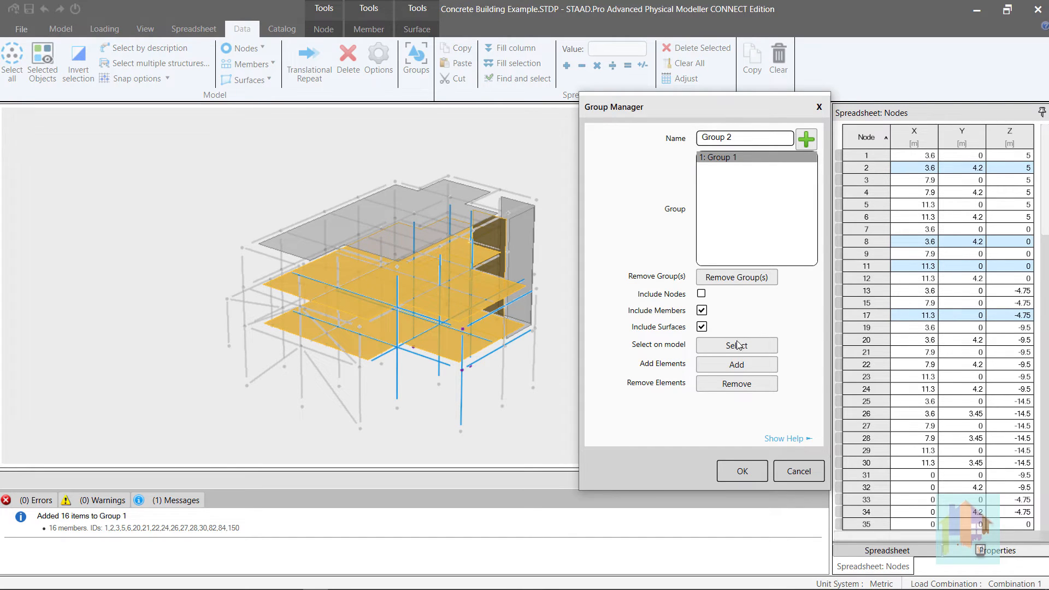
left_click(741, 367)
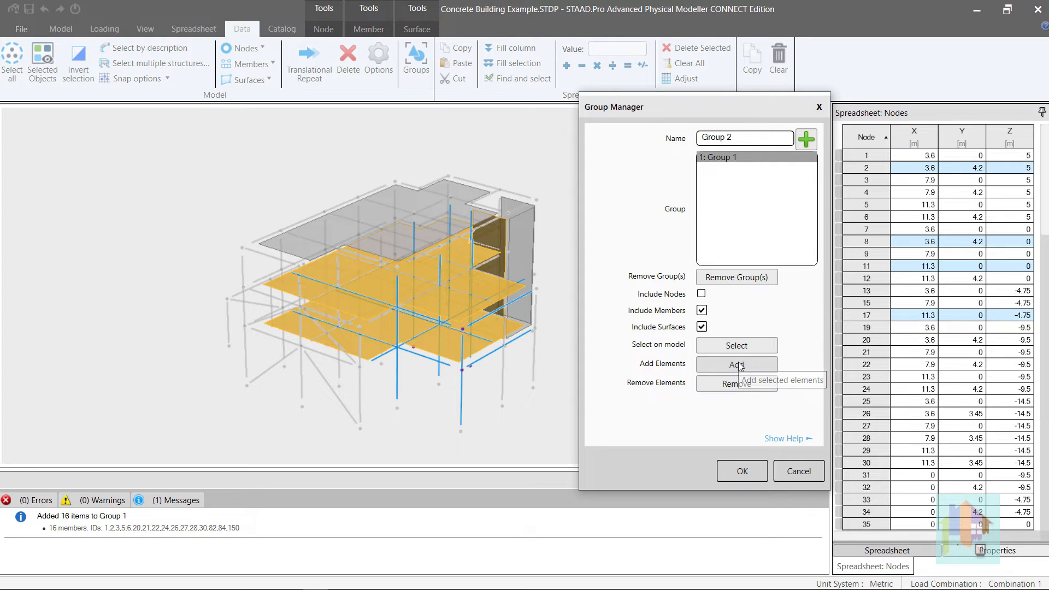
left_click(543, 364)
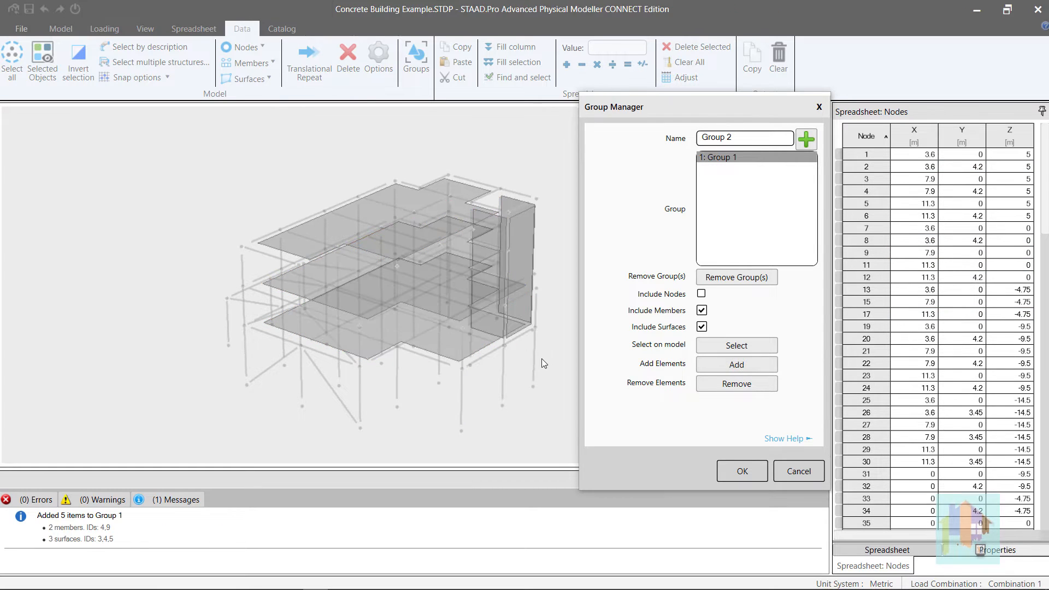
- Remove the single ground-floor column at the building's outer corner from Group 1 and accept the group changes
left_click(534, 353)
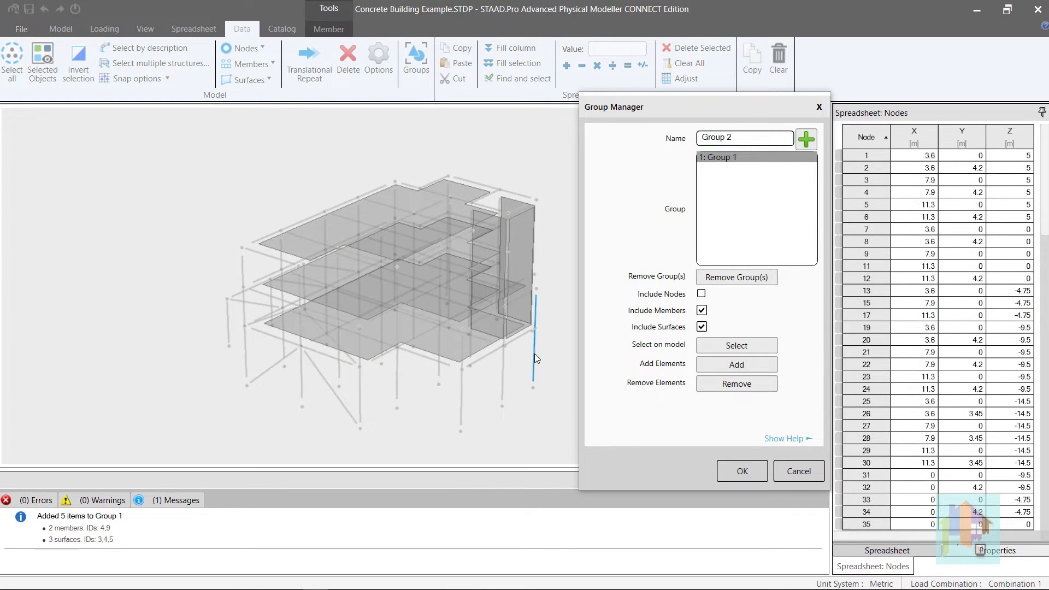
left_click(728, 386)
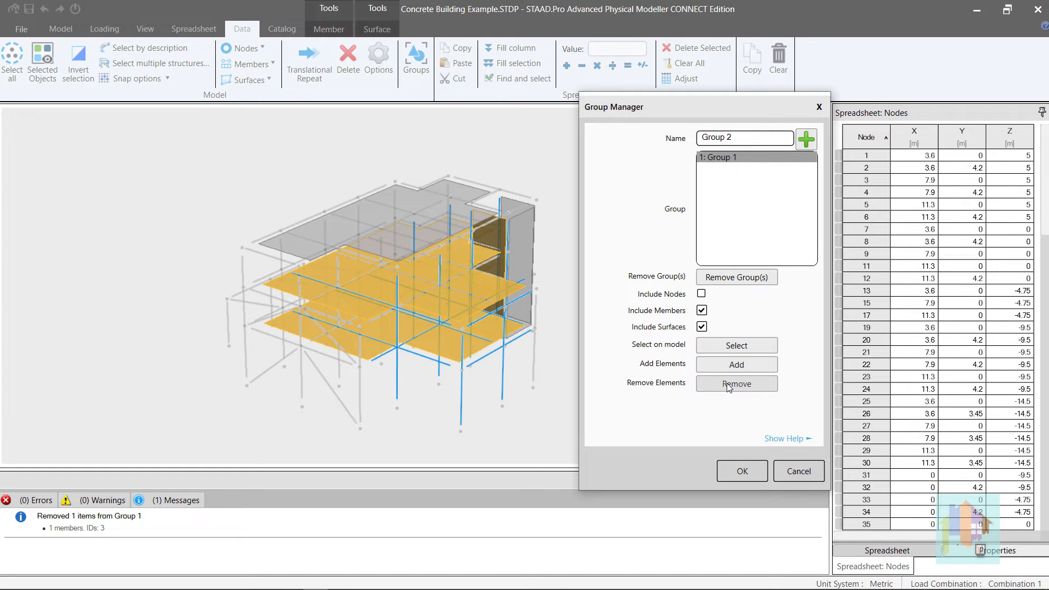
left_click(567, 391)
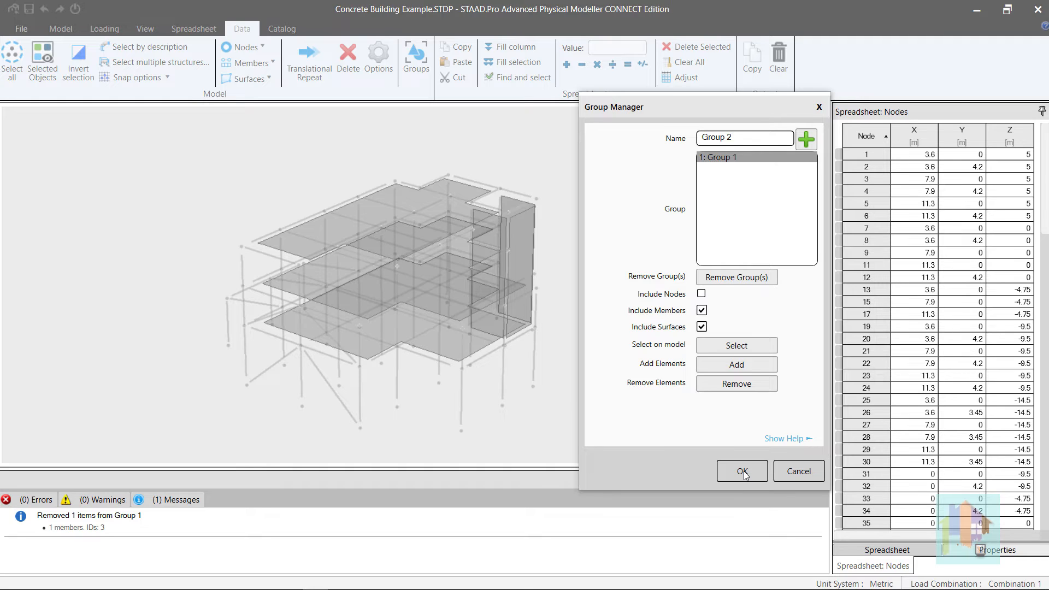
left_click(743, 472)
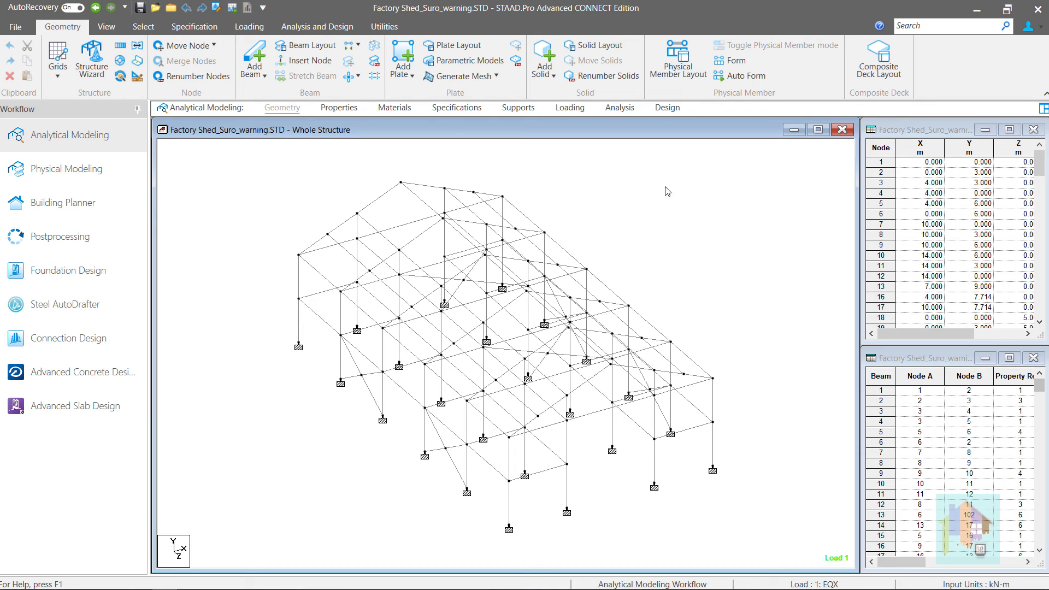
- In STAAD.Pro, set the steel design code of the Factory Shed_Suro_warning model to CAN/CSA-S16-19
left_click(673, 112)
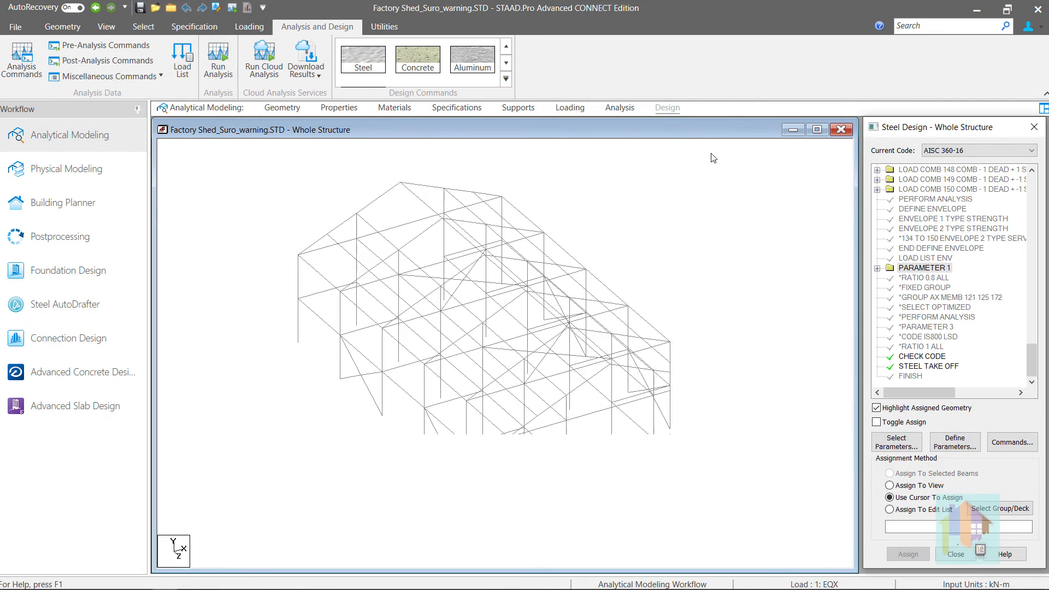
left_click(963, 153)
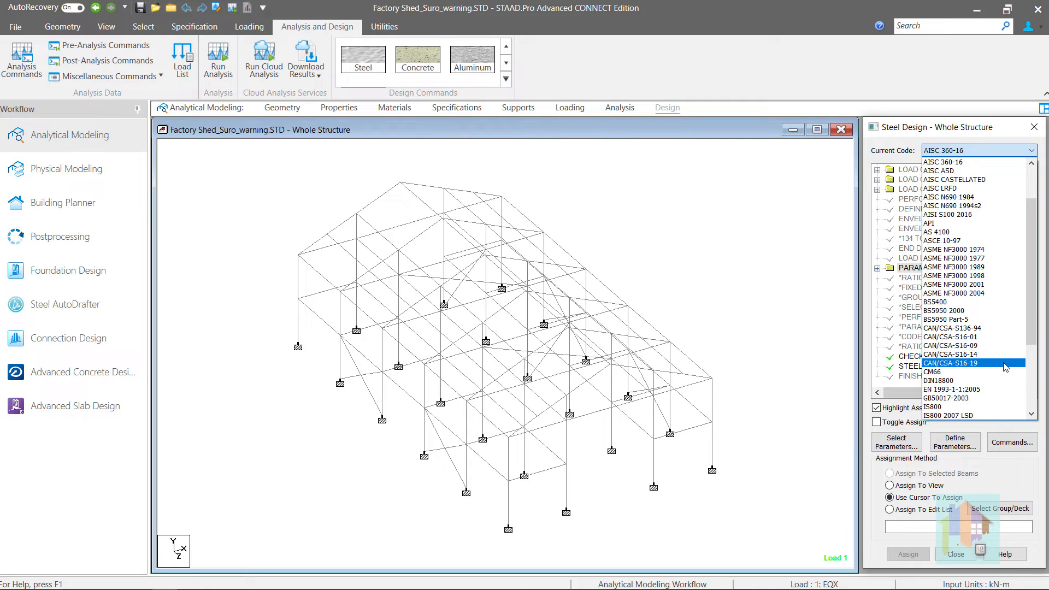
left_click(1005, 364)
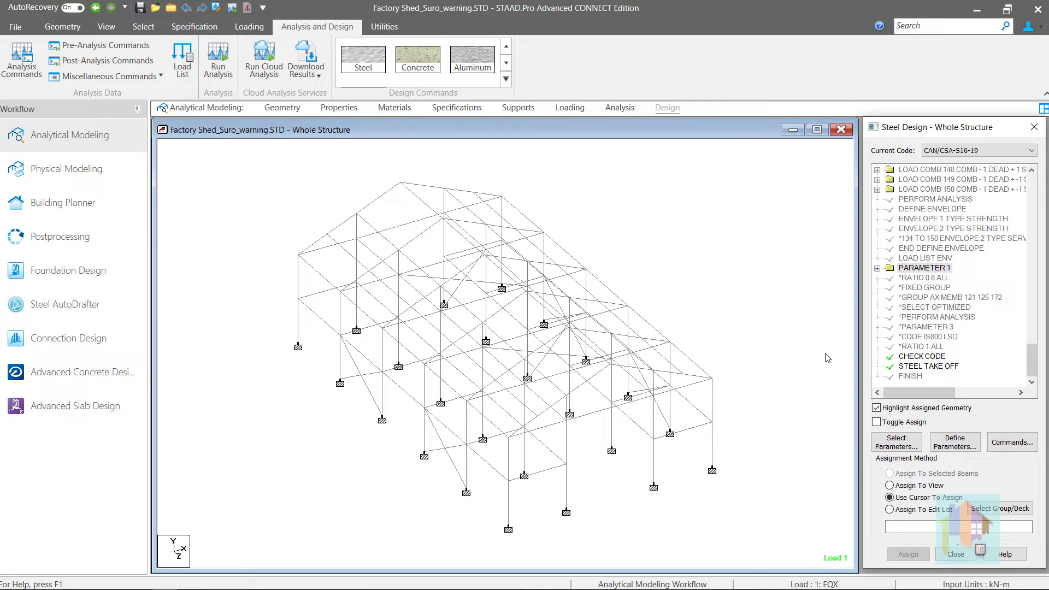
- Examine the options of the CAN and IMM design parameters for CAN/CSA-S16-19 without adding them
left_click(960, 446)
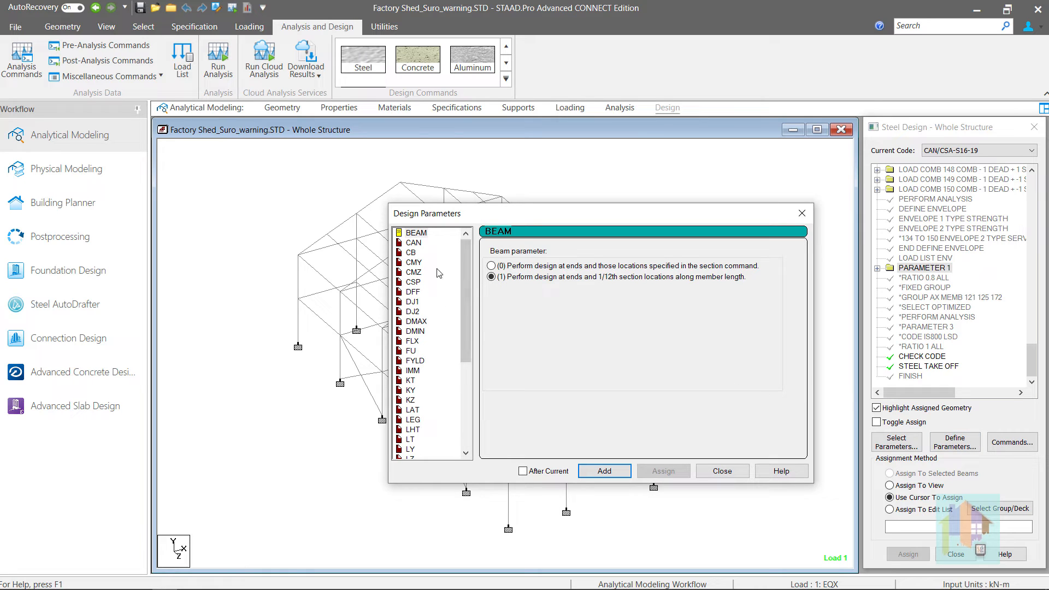
left_click(419, 243)
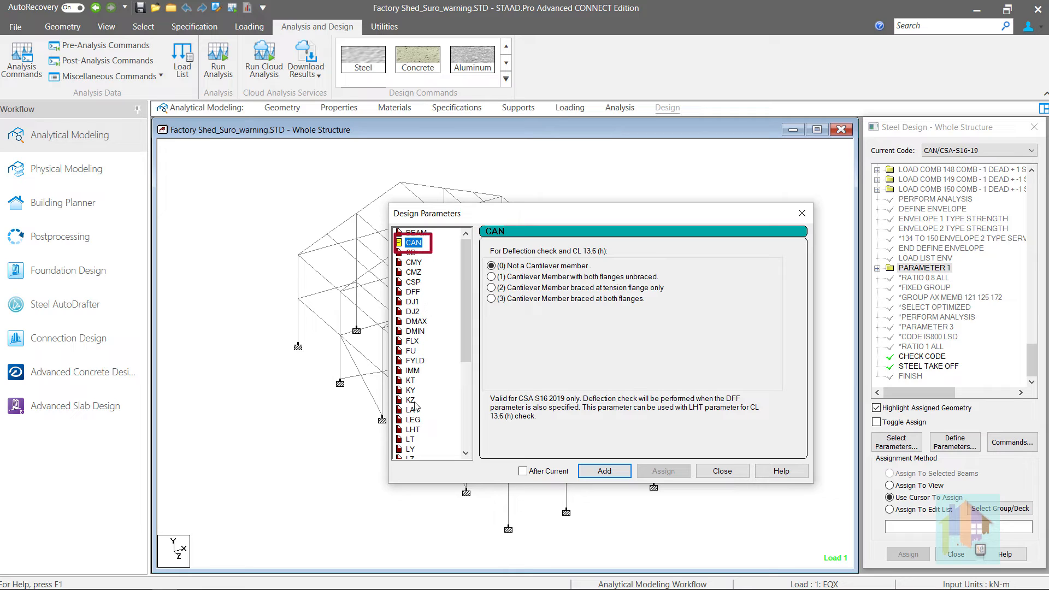
left_click(414, 372)
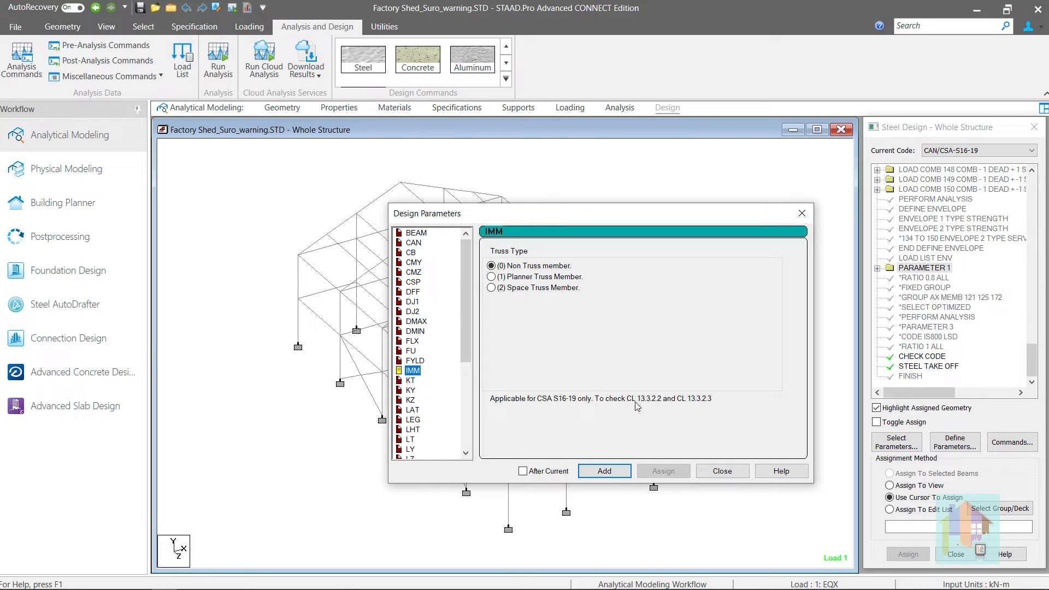
left_click(734, 473)
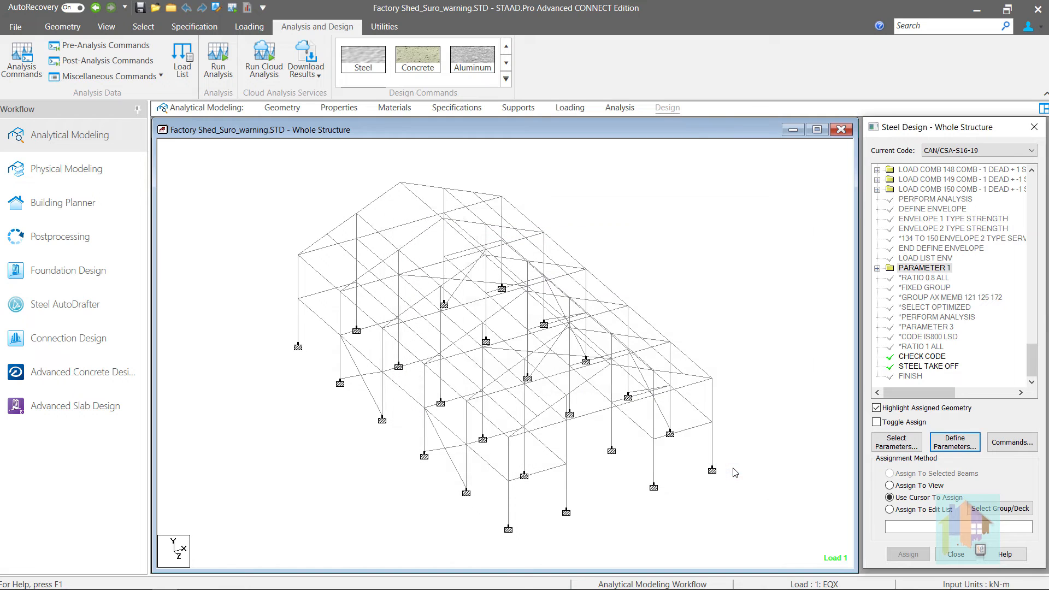
- Set the steel design code to EN 1993-1-1:2005 and expand the PARAMETER 2 block to review its design parameters
left_click(943, 153)
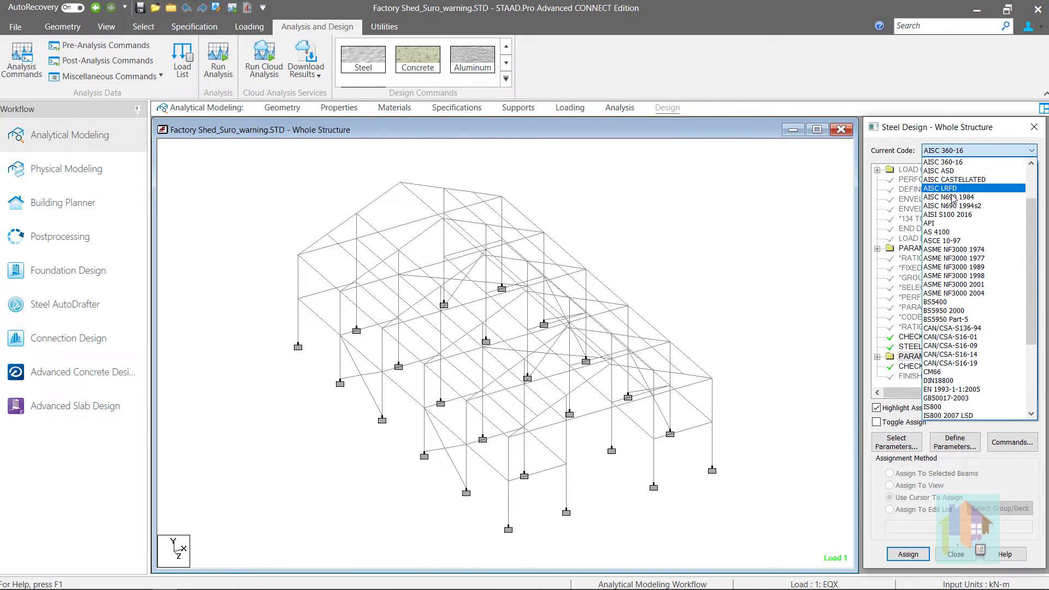
left_click(992, 390)
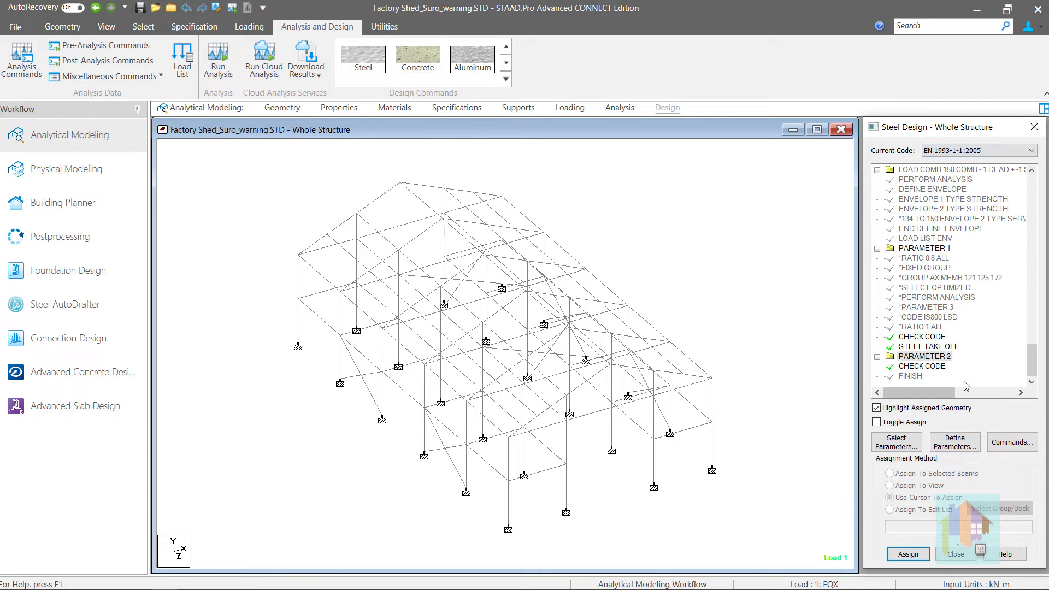
left_click(877, 357)
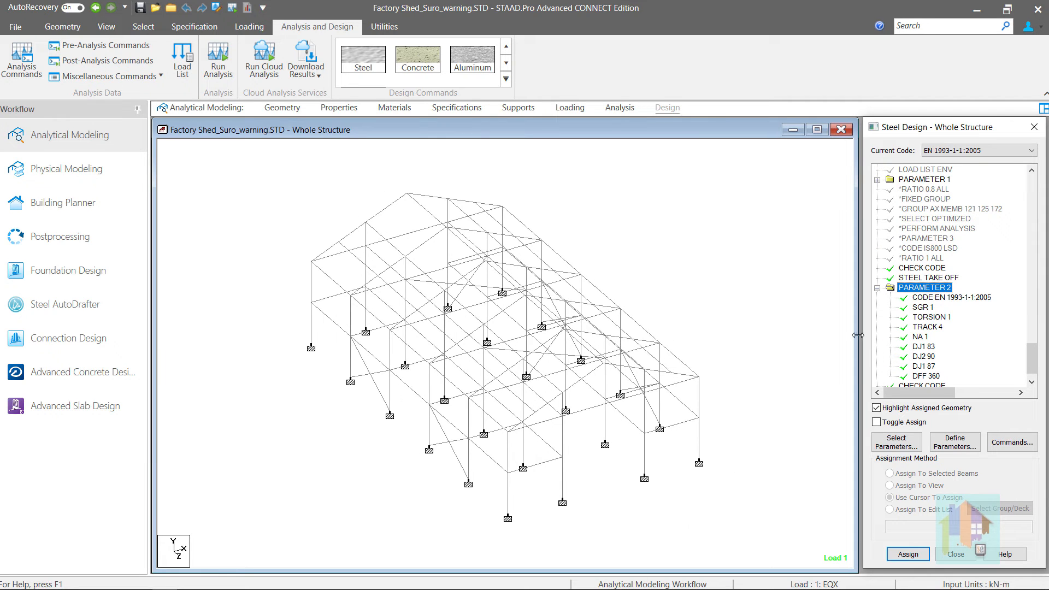
scroll(977, 339, "down", 1)
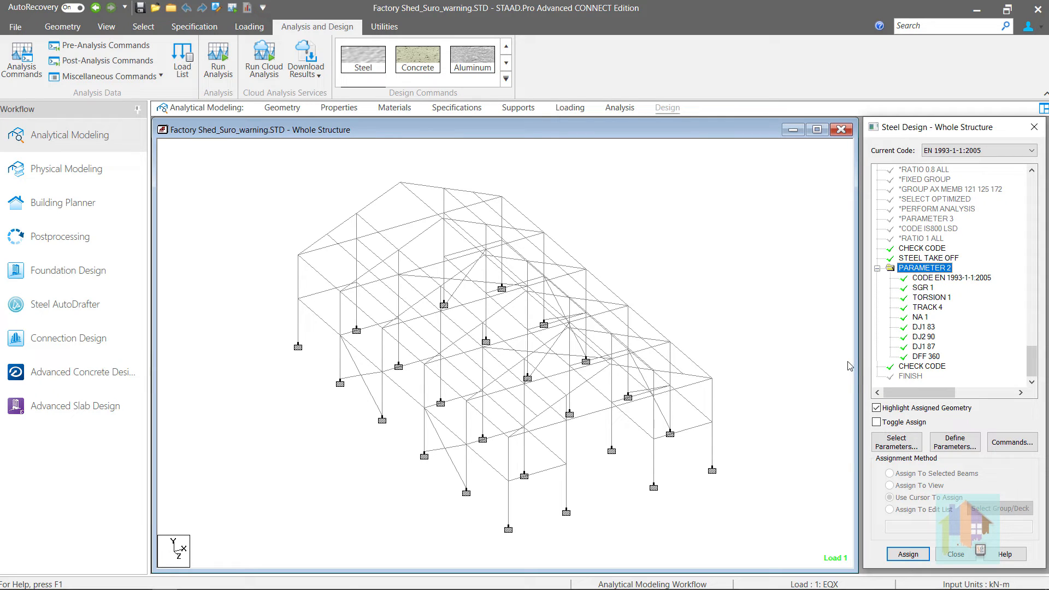
- Add a load envelope of type STRENGTH containing load combinations 100 to 109
left_click(570, 109)
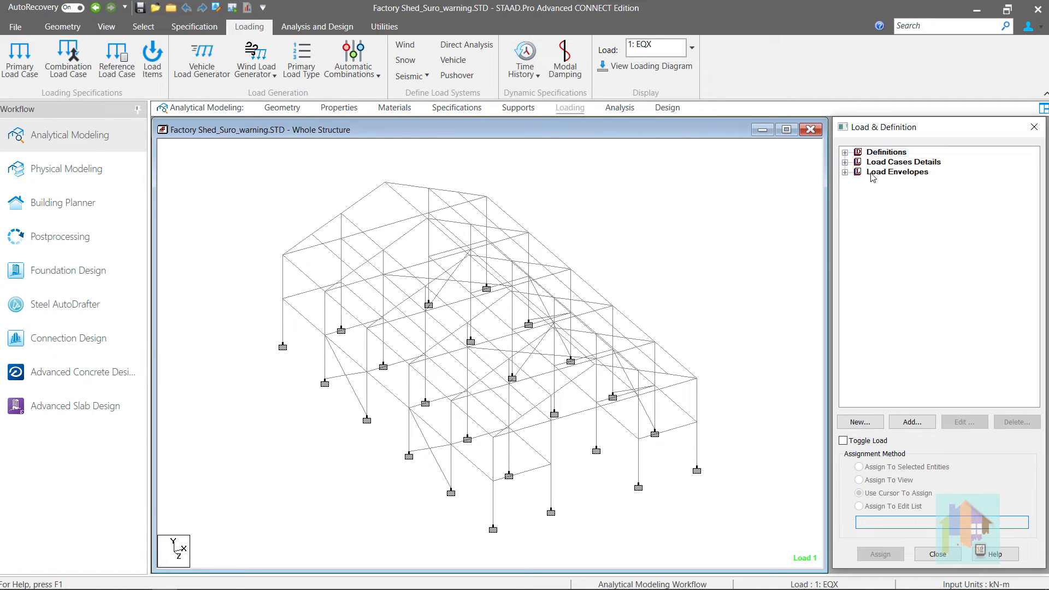
left_click(873, 172)
left_click(911, 423)
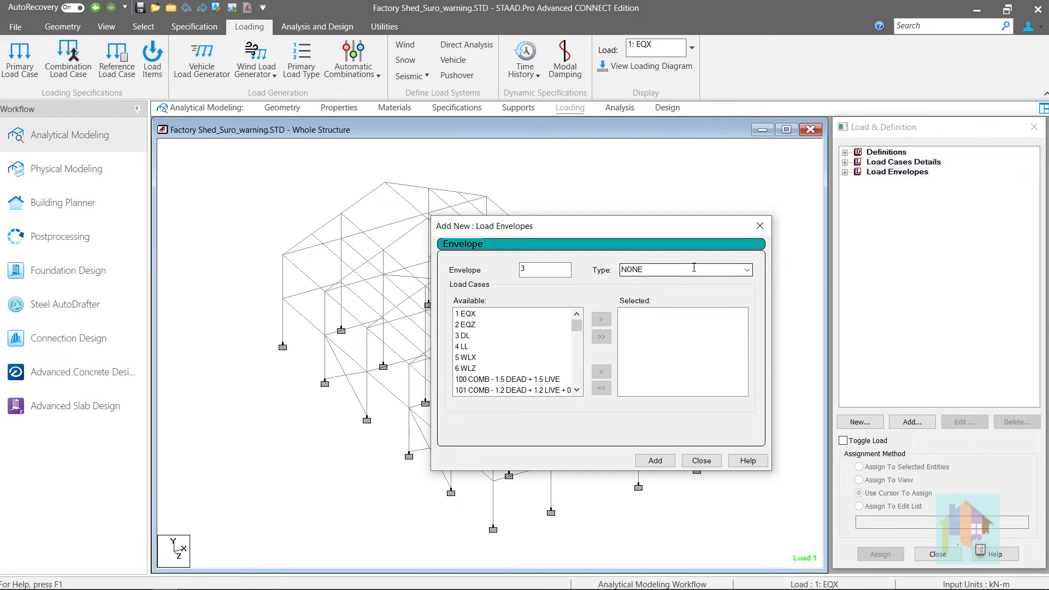
left_click(746, 270)
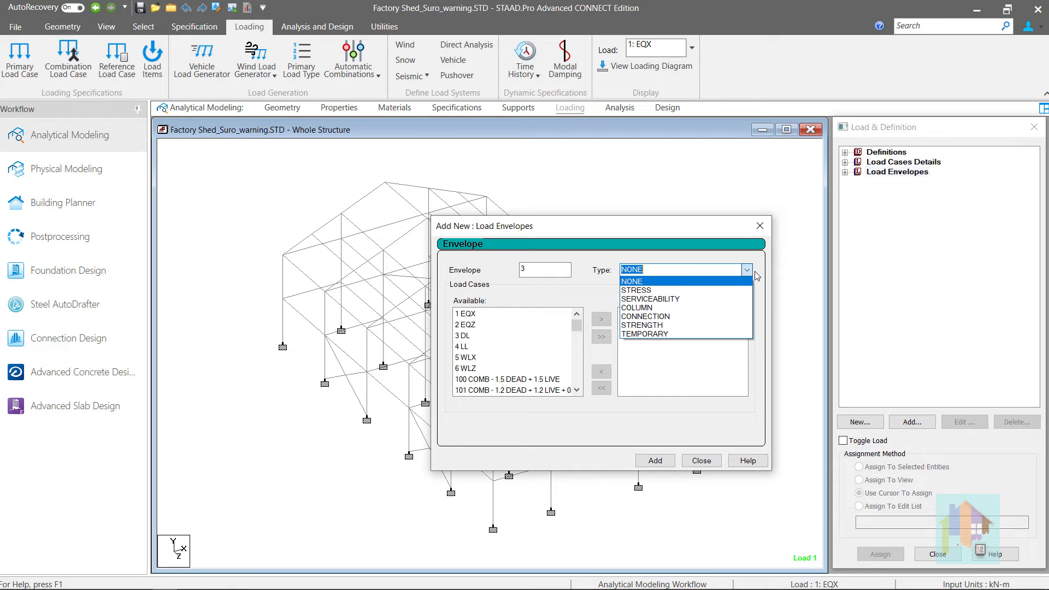
left_click(738, 326)
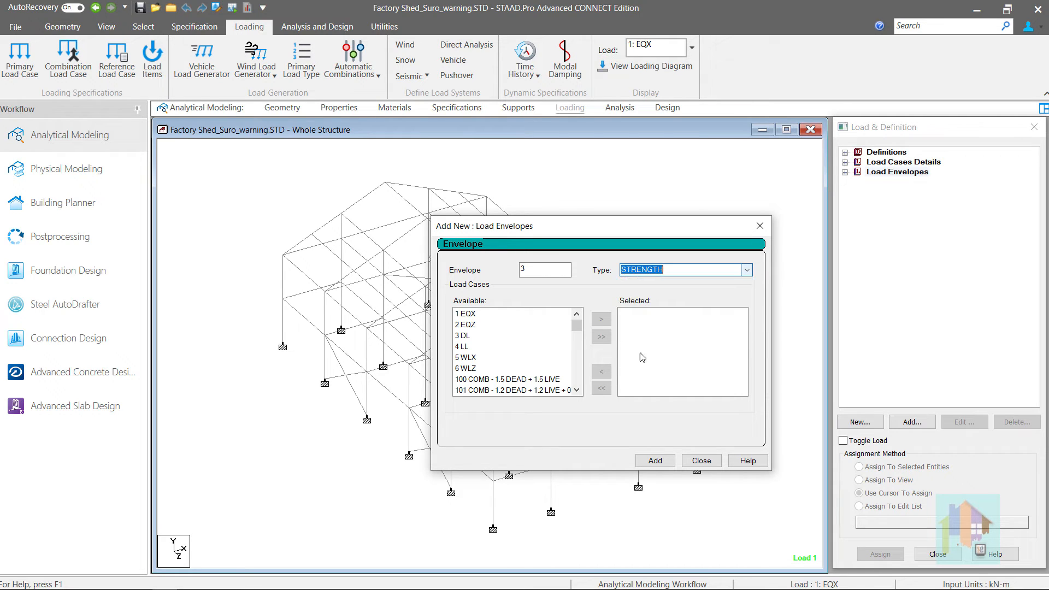
left_click(525, 379)
scroll(526, 380, "down", 3)
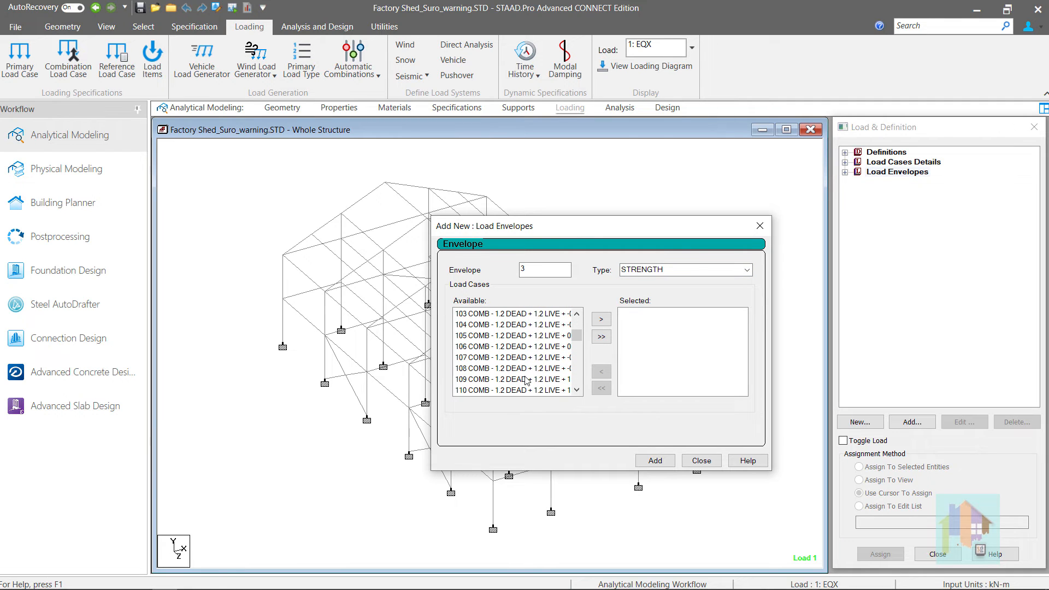
left_click(526, 380, "shift")
left_click(602, 319)
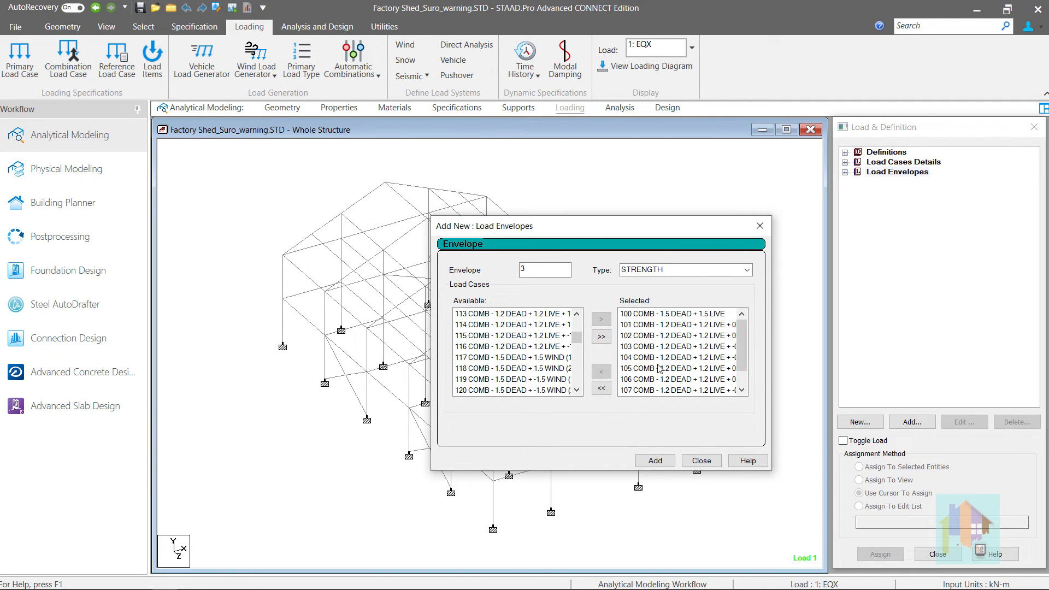
left_click(665, 464)
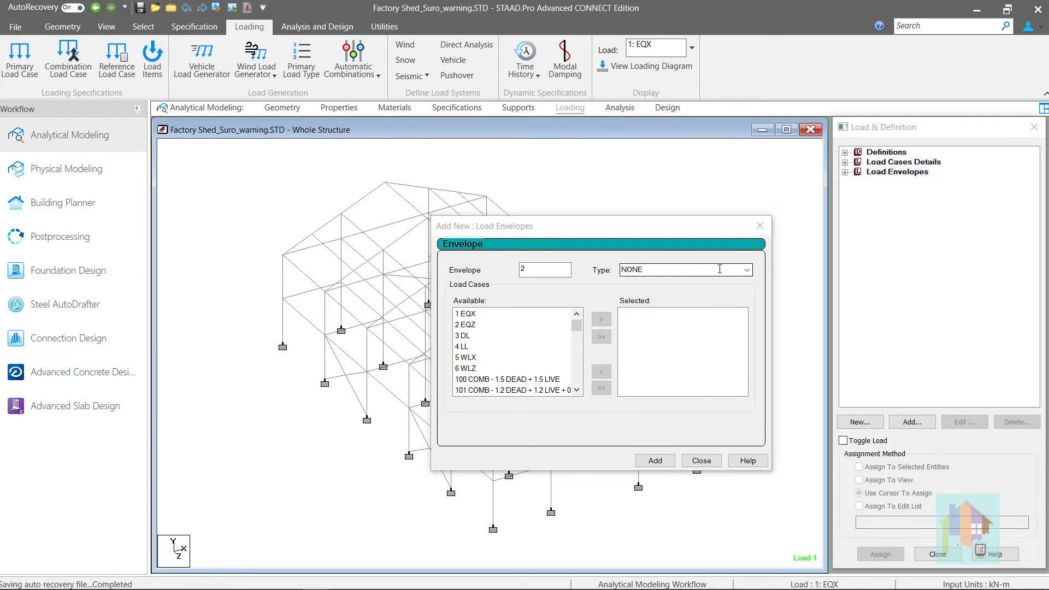
- Add load envelope 2 of type SERVICEABILITY and finish defining envelopes
left_click(748, 275)
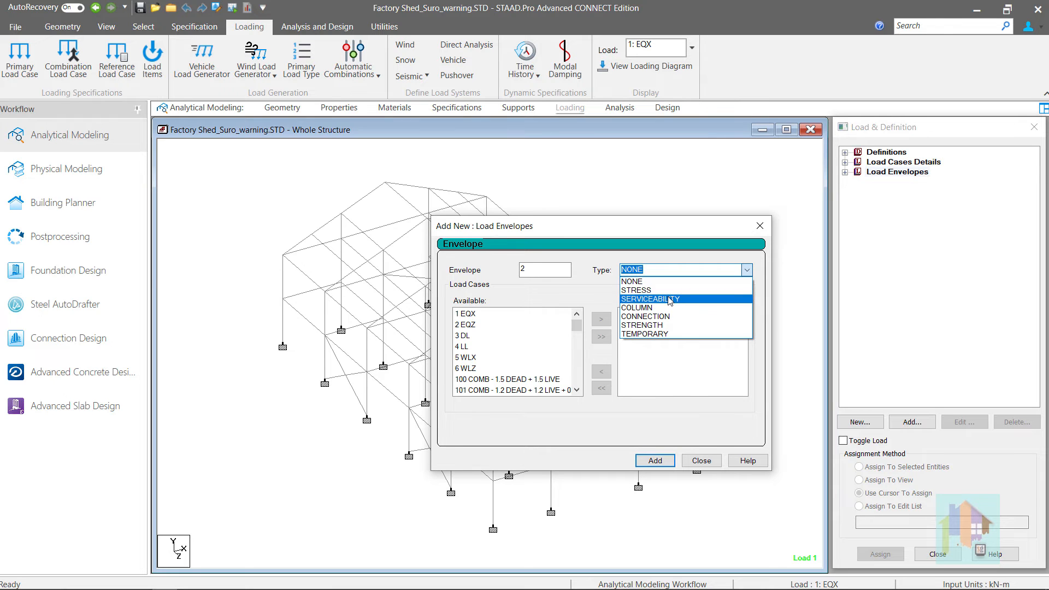
left_click(650, 295)
left_click(654, 462)
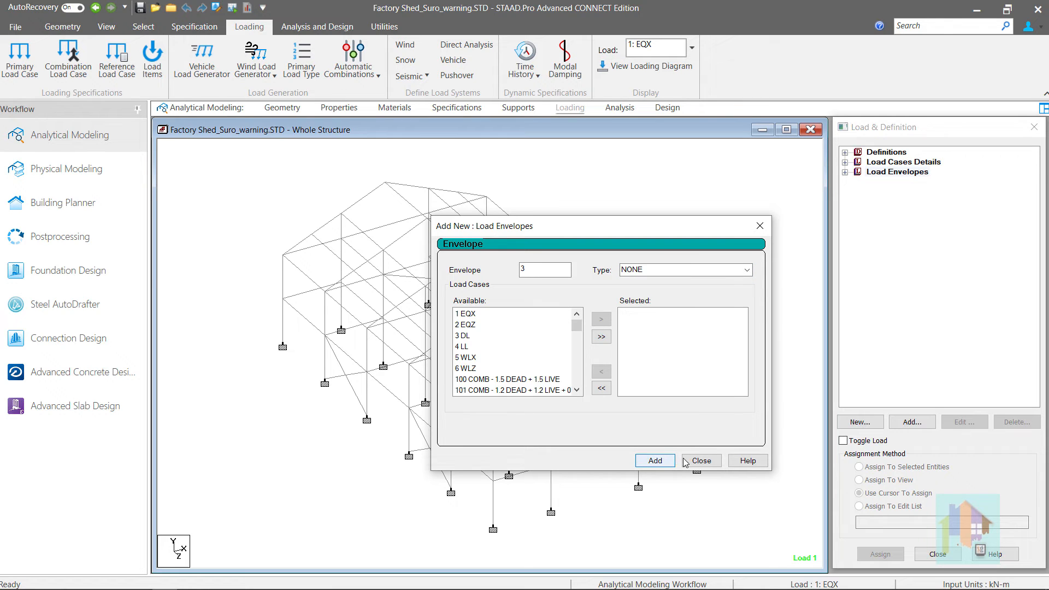
left_click(702, 461)
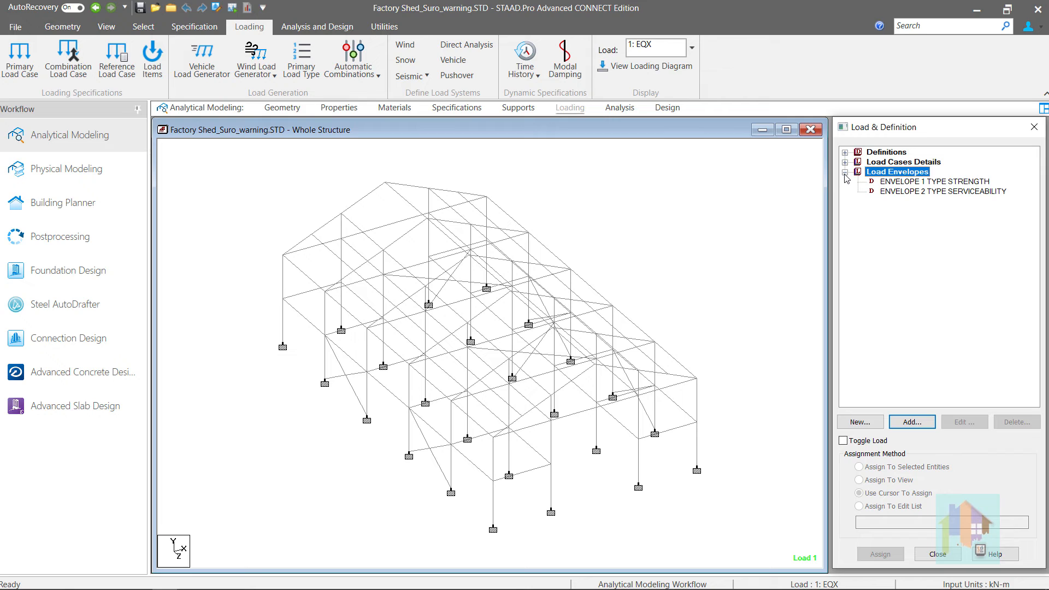